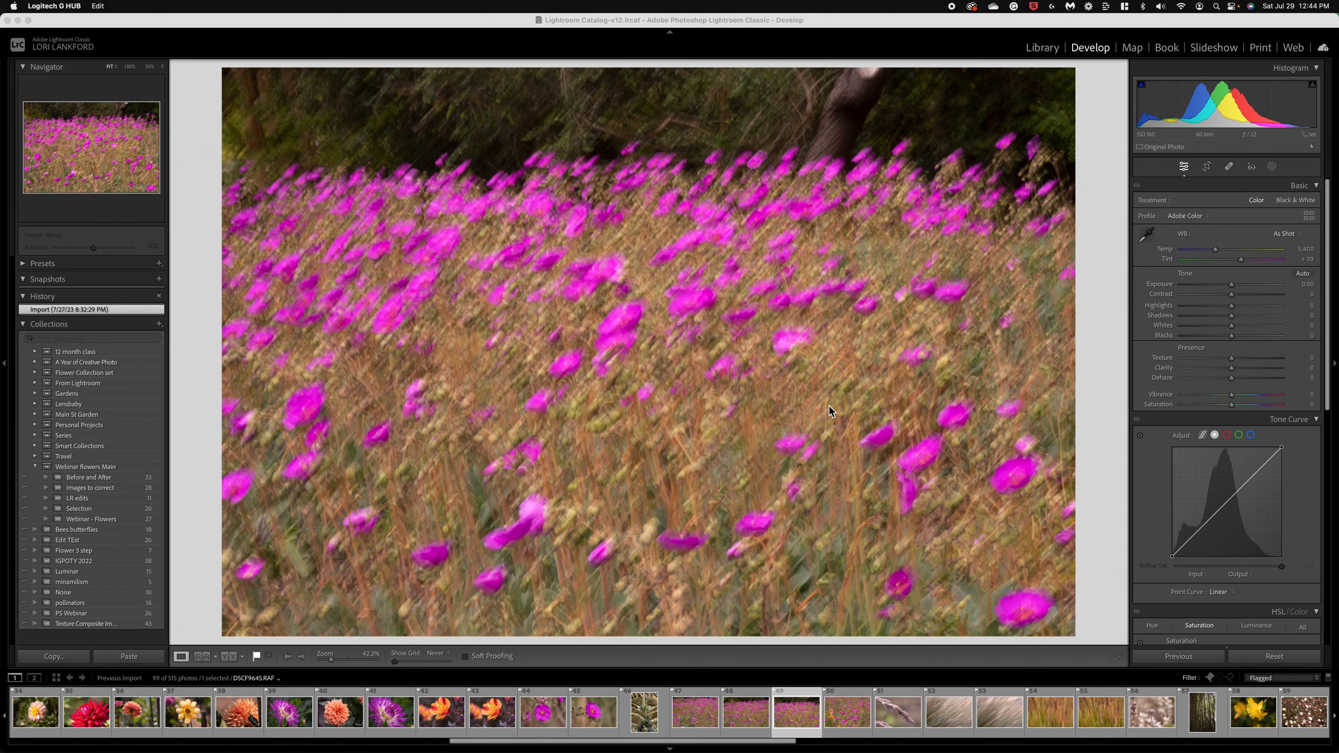
# Examine the motion-blurred shots of grasses, ferns and magenta flowers to compare them as candidates for editing.
pyautogui.click(1051, 720)
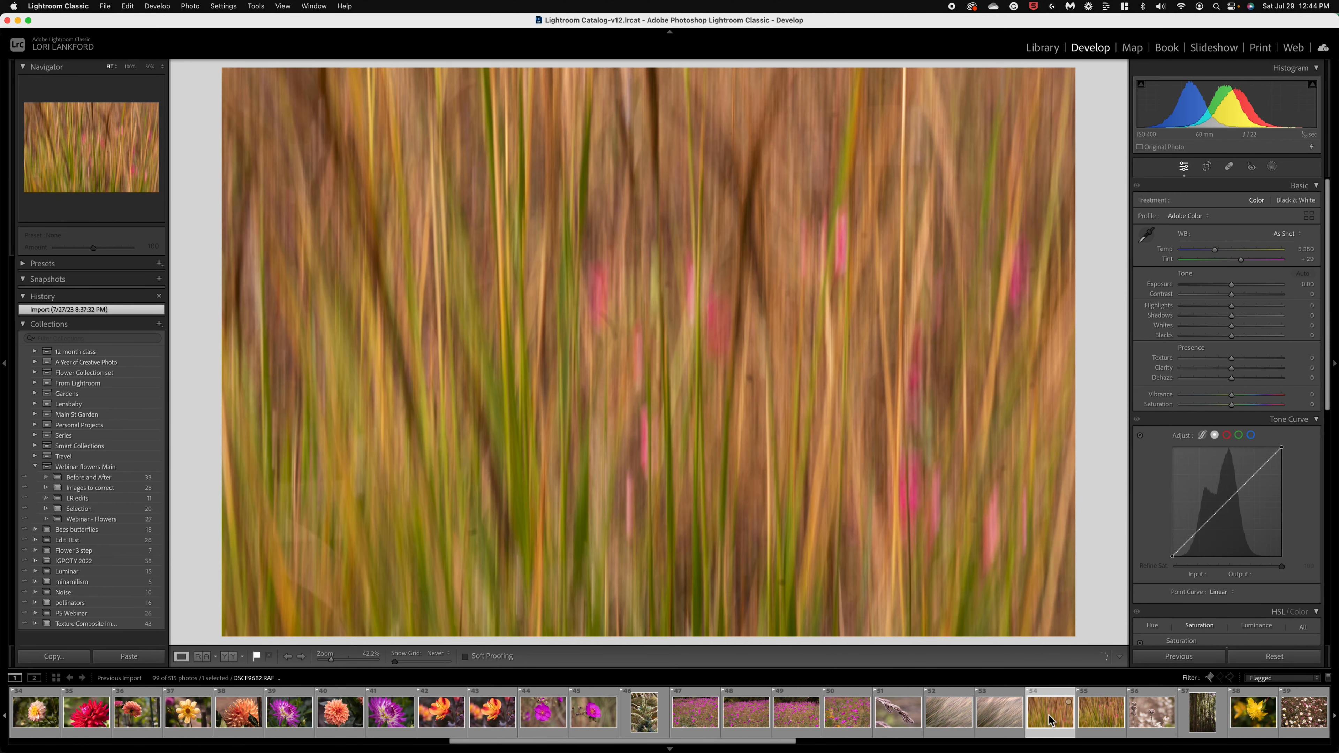
pyautogui.click(1092, 712)
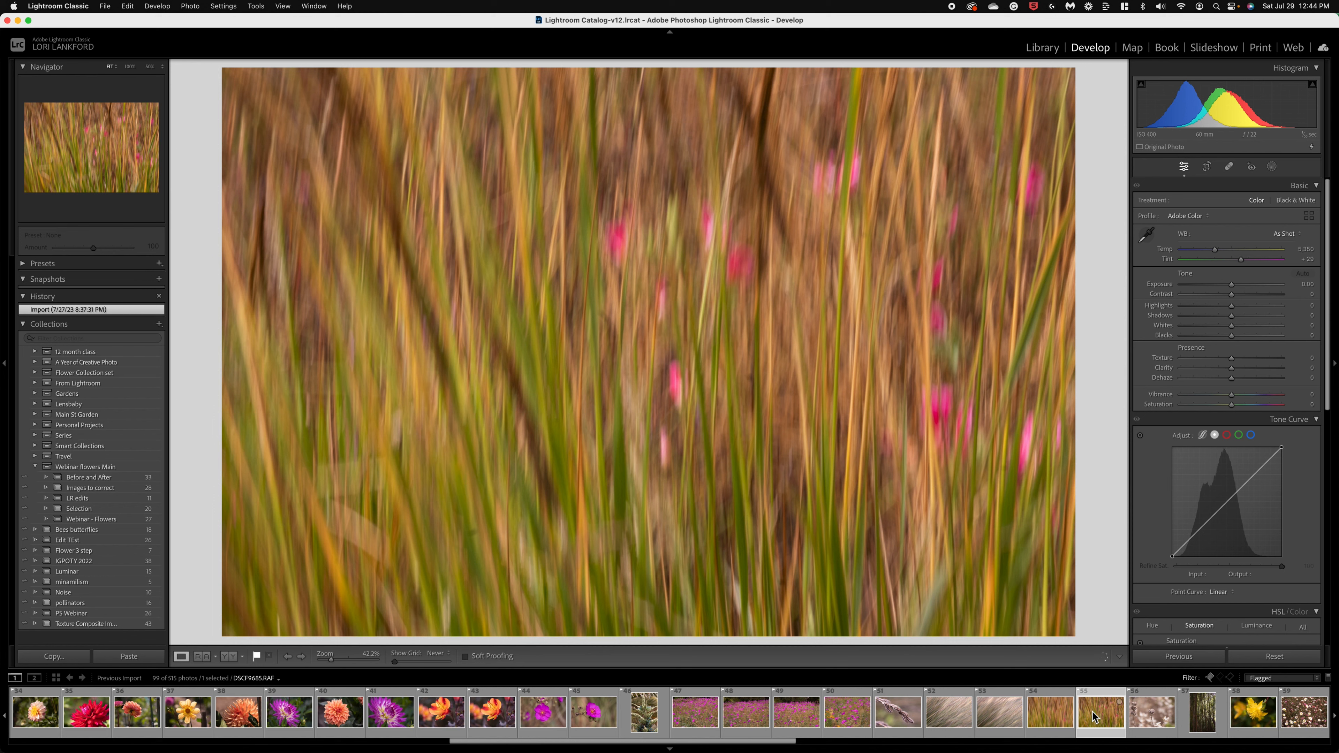
pyautogui.hscroll(15, 1092, 710)
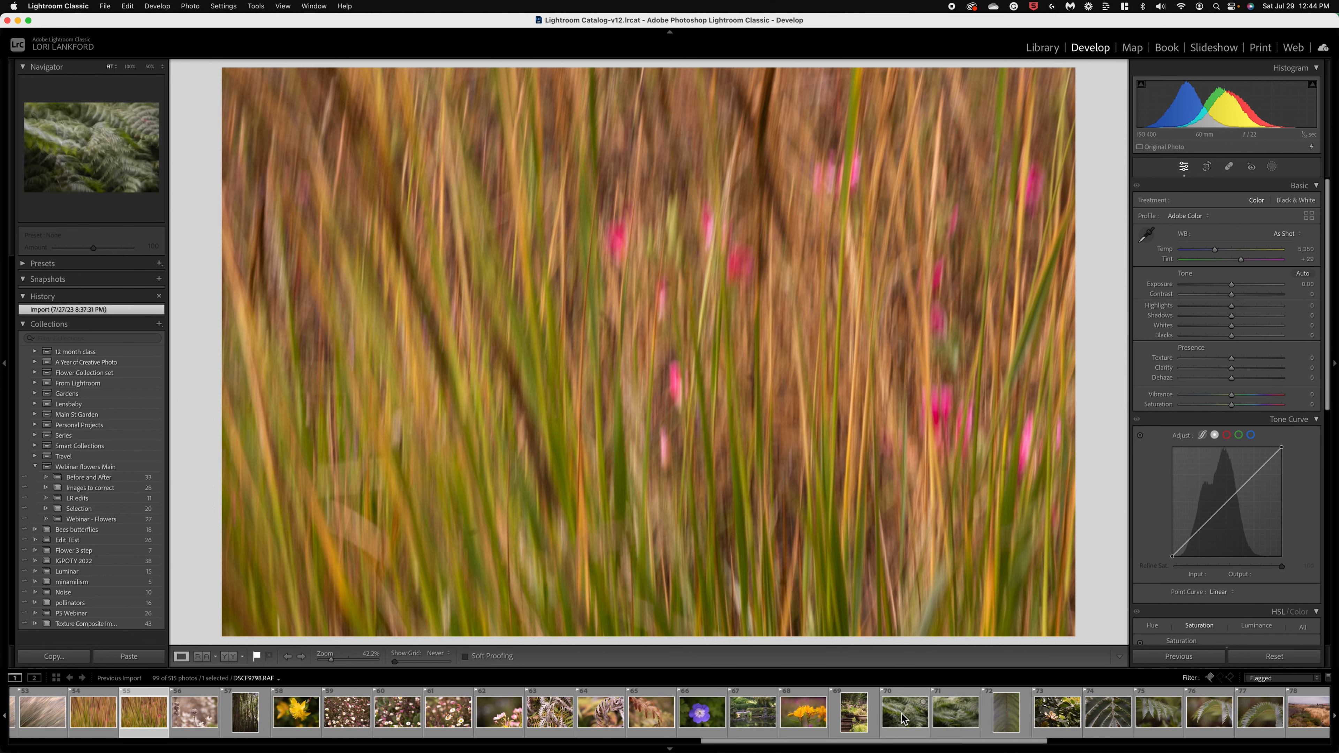
pyautogui.click(905, 711)
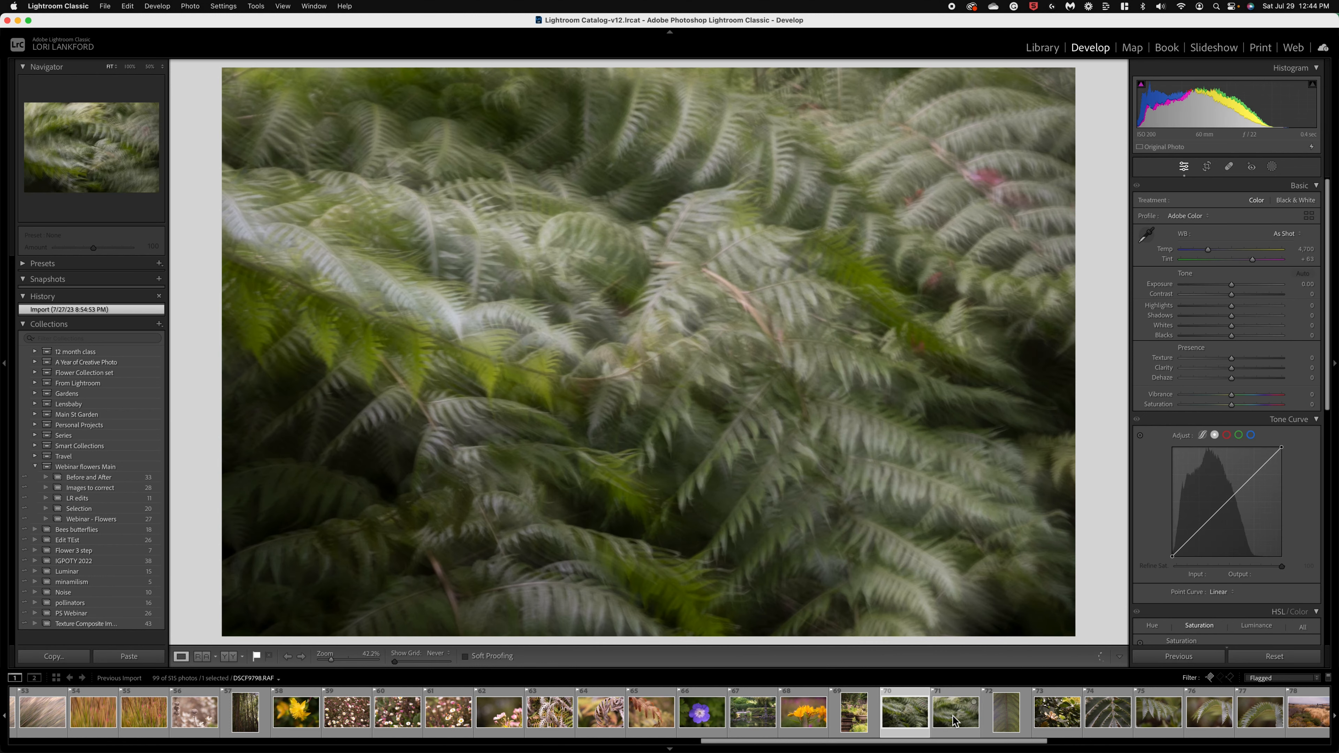
pyautogui.click(954, 719)
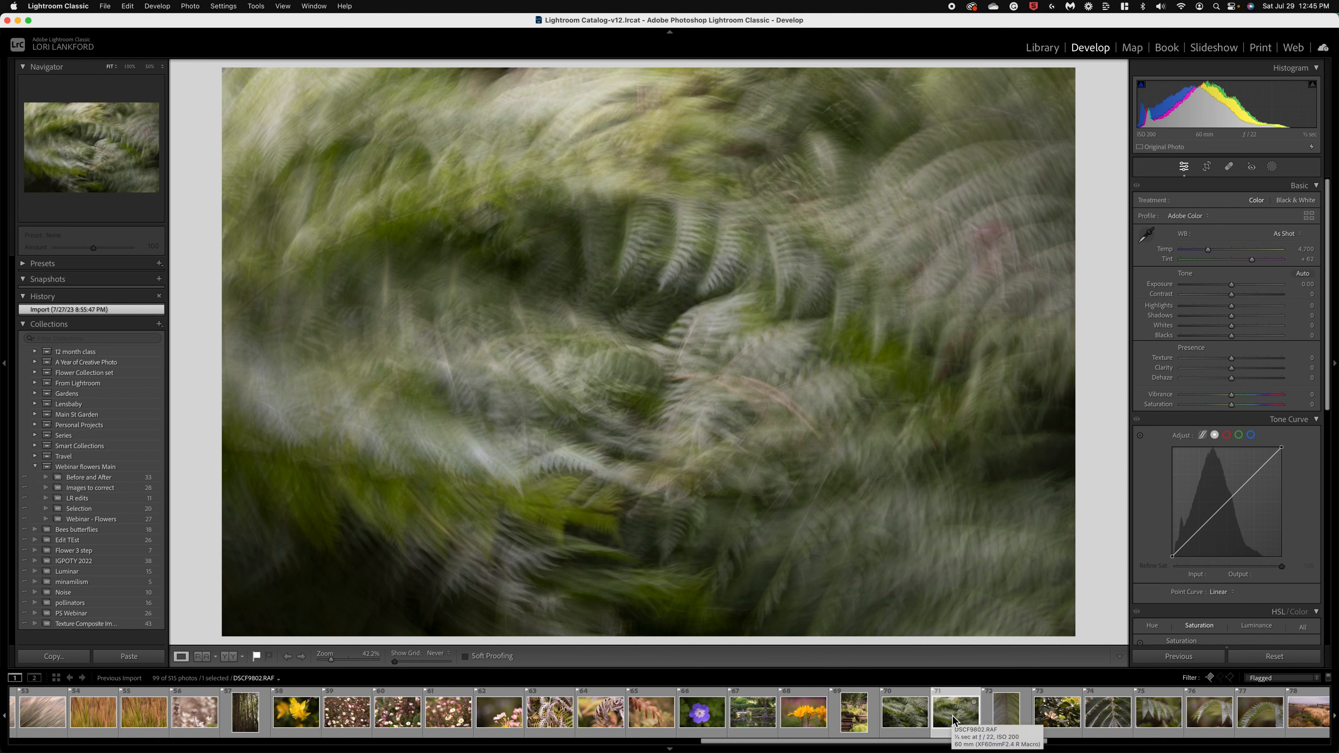
pyautogui.scroll(10, 954, 720)
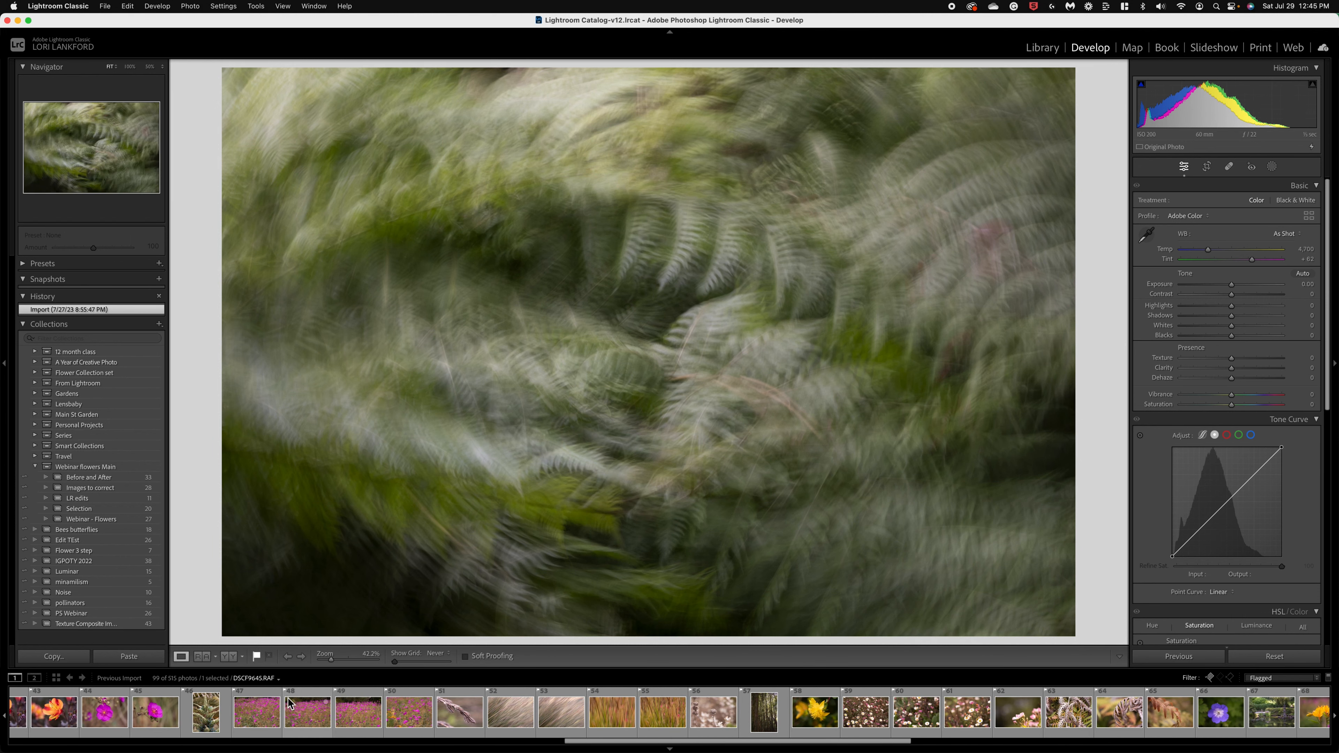
pyautogui.click(261, 720)
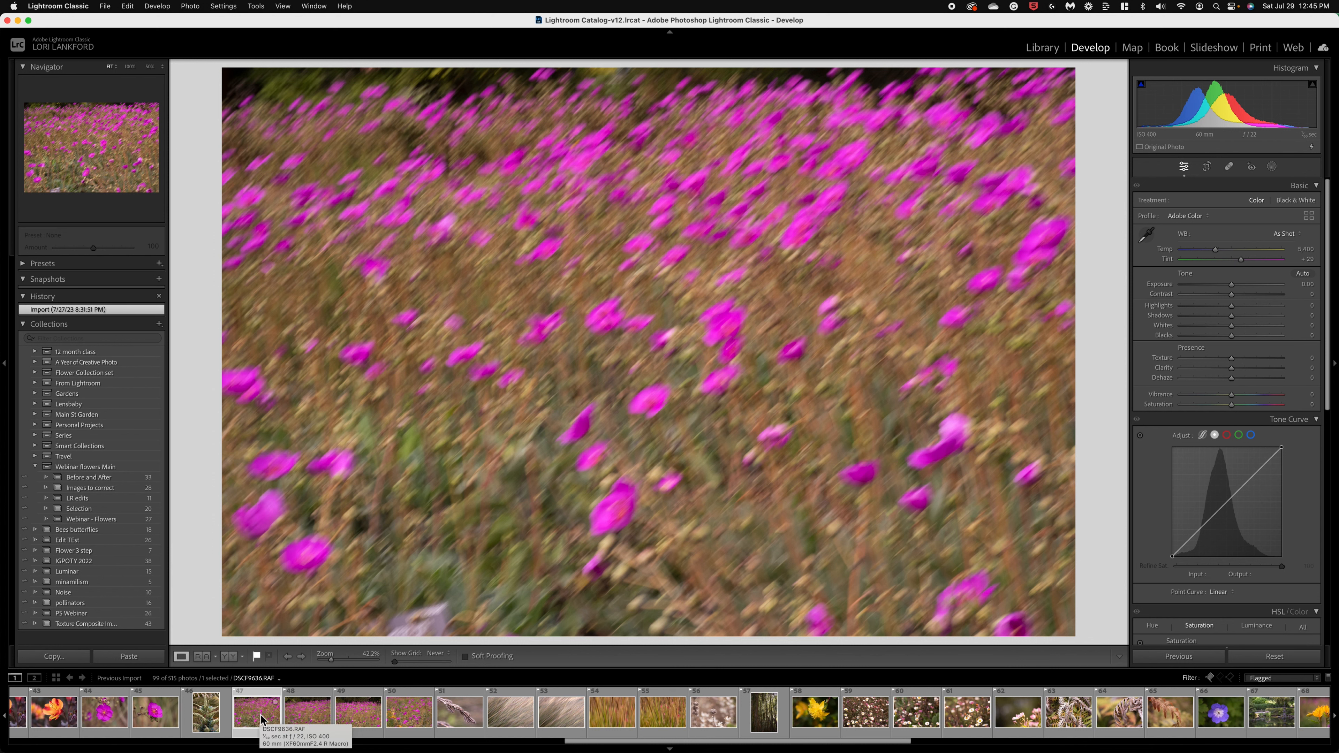
pyautogui.click(308, 720)
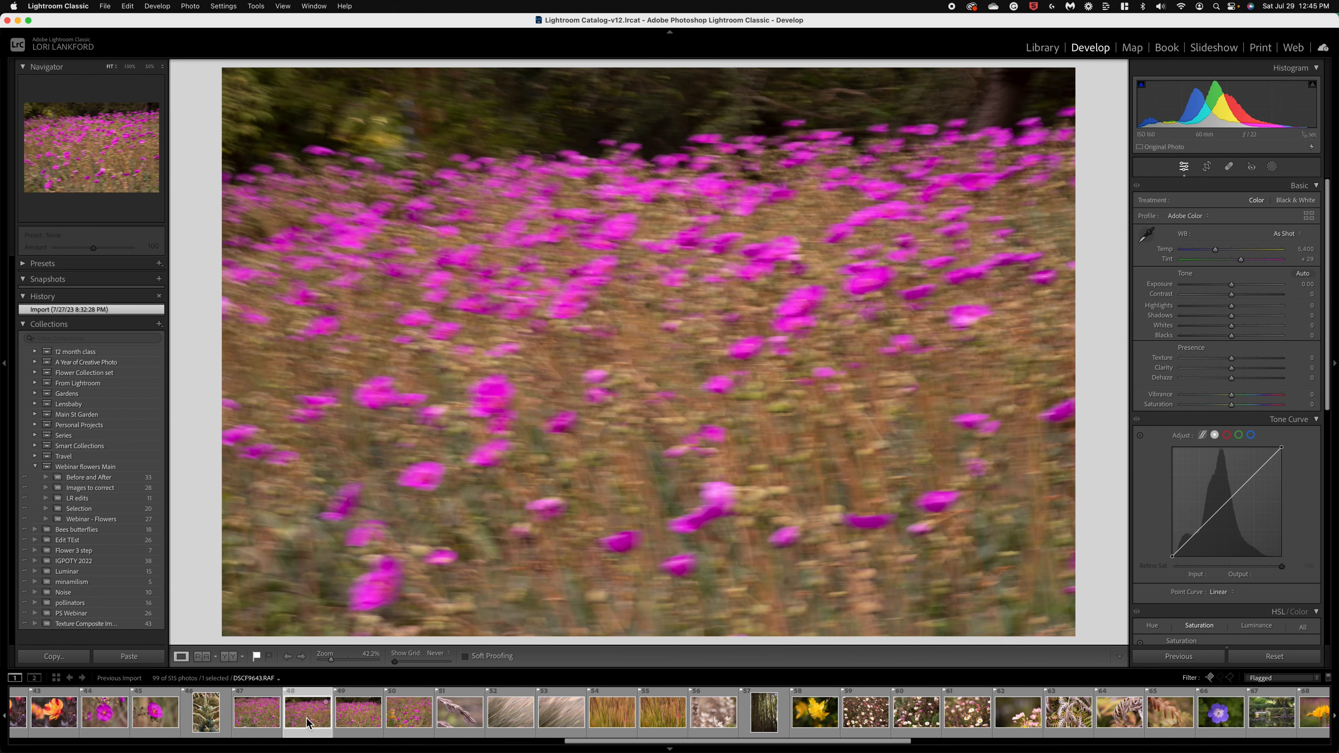
pyautogui.click(359, 717)
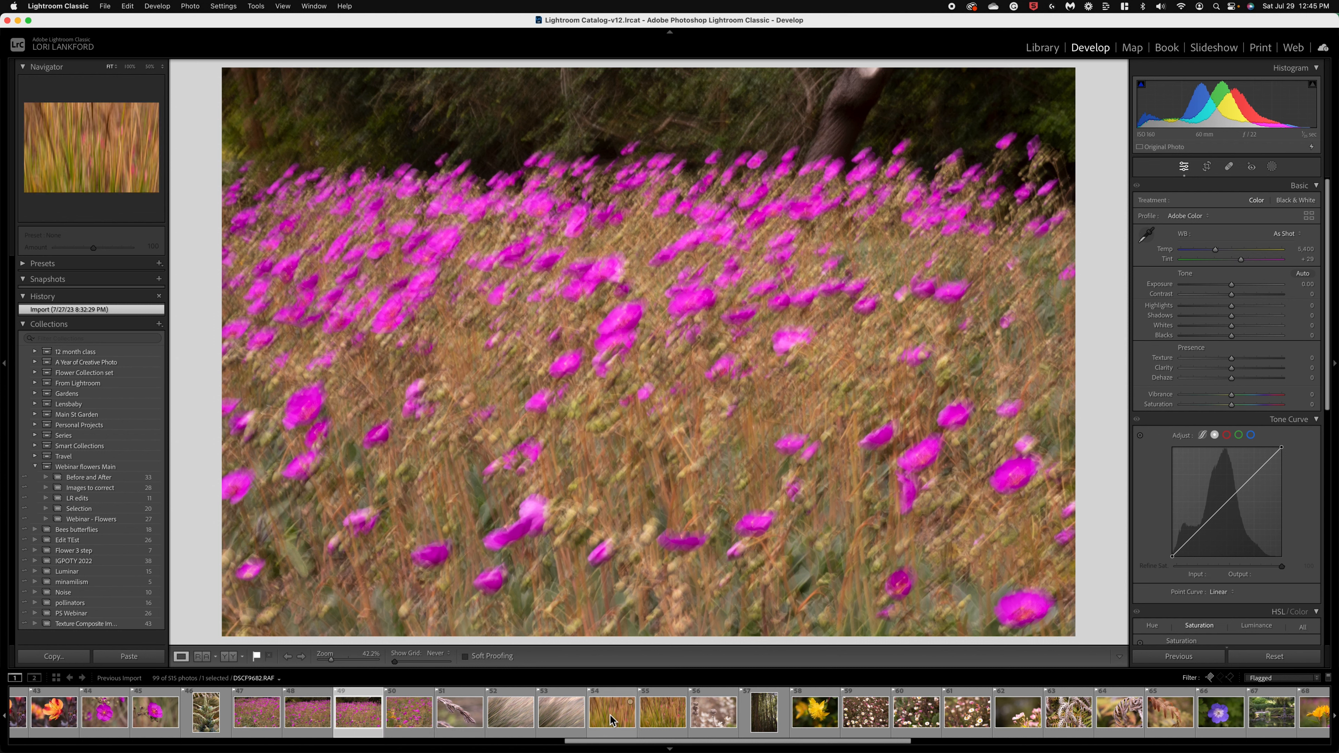
pyautogui.click(513, 716)
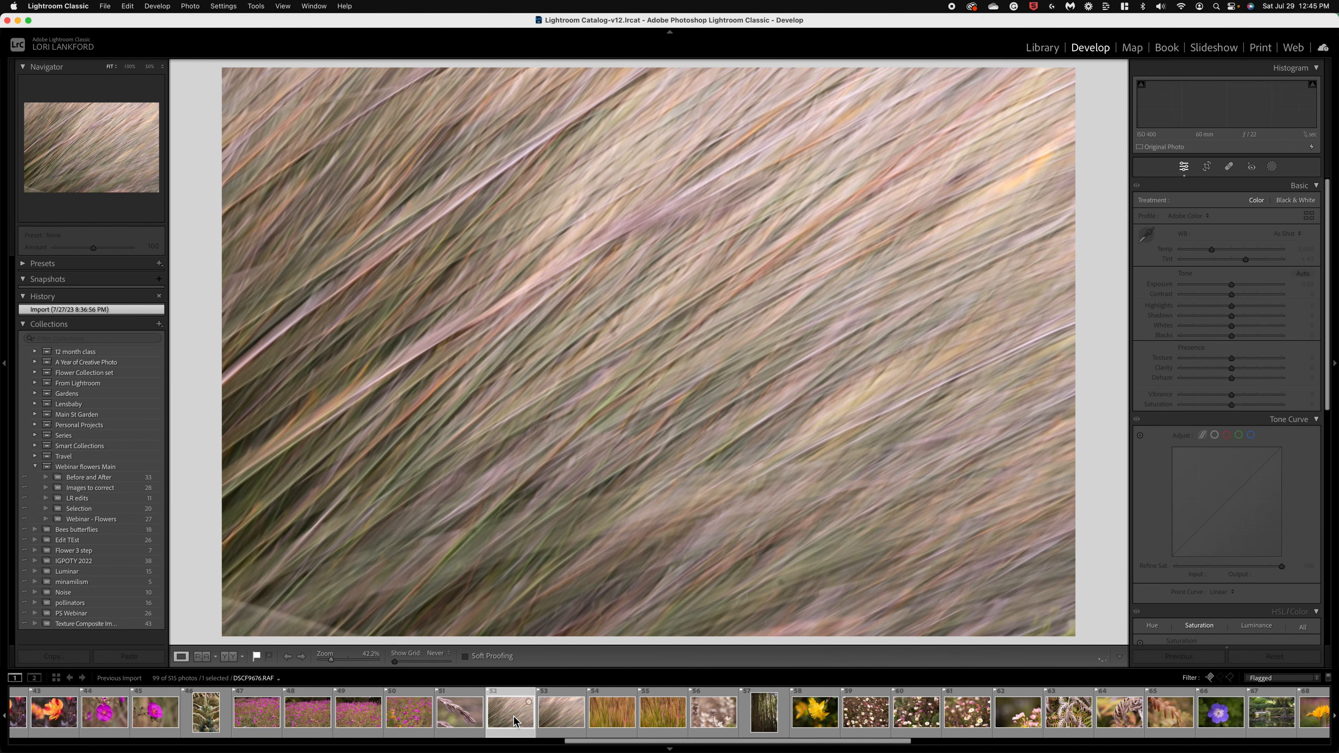
pyautogui.click(461, 720)
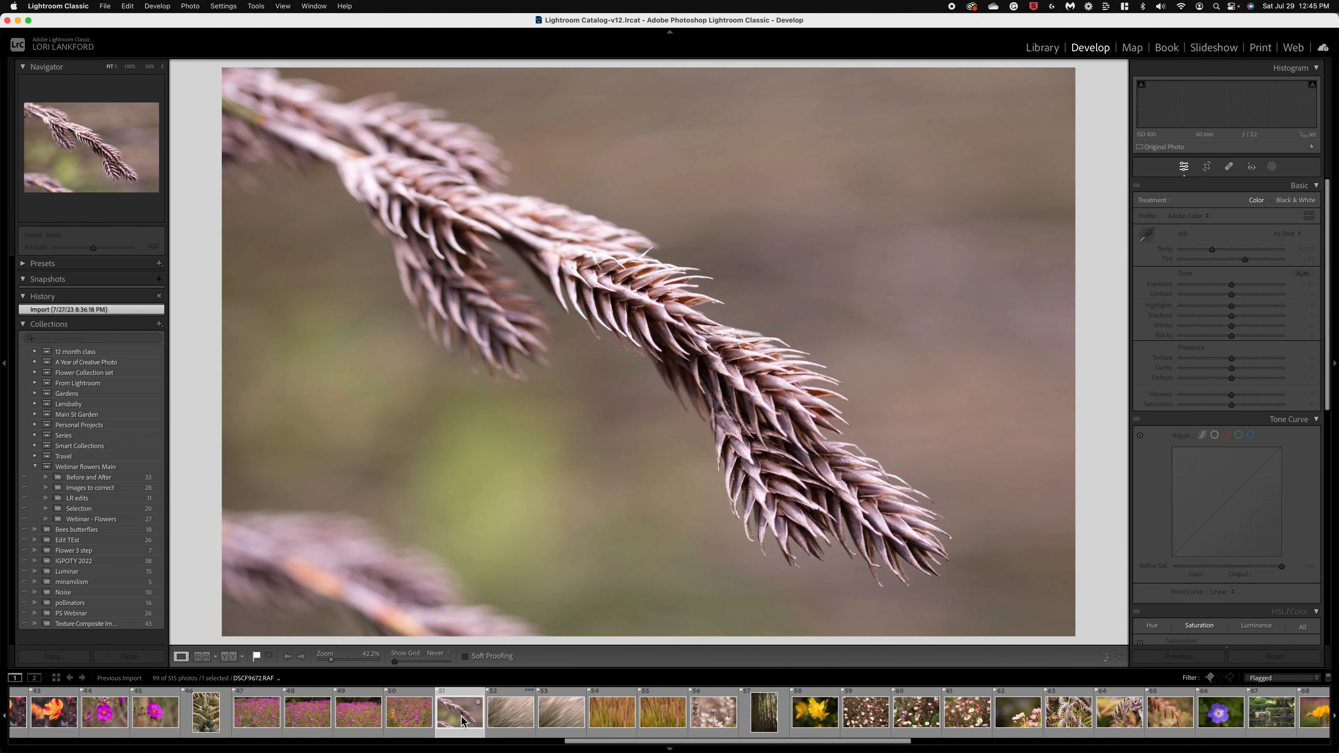
pyautogui.click(505, 717)
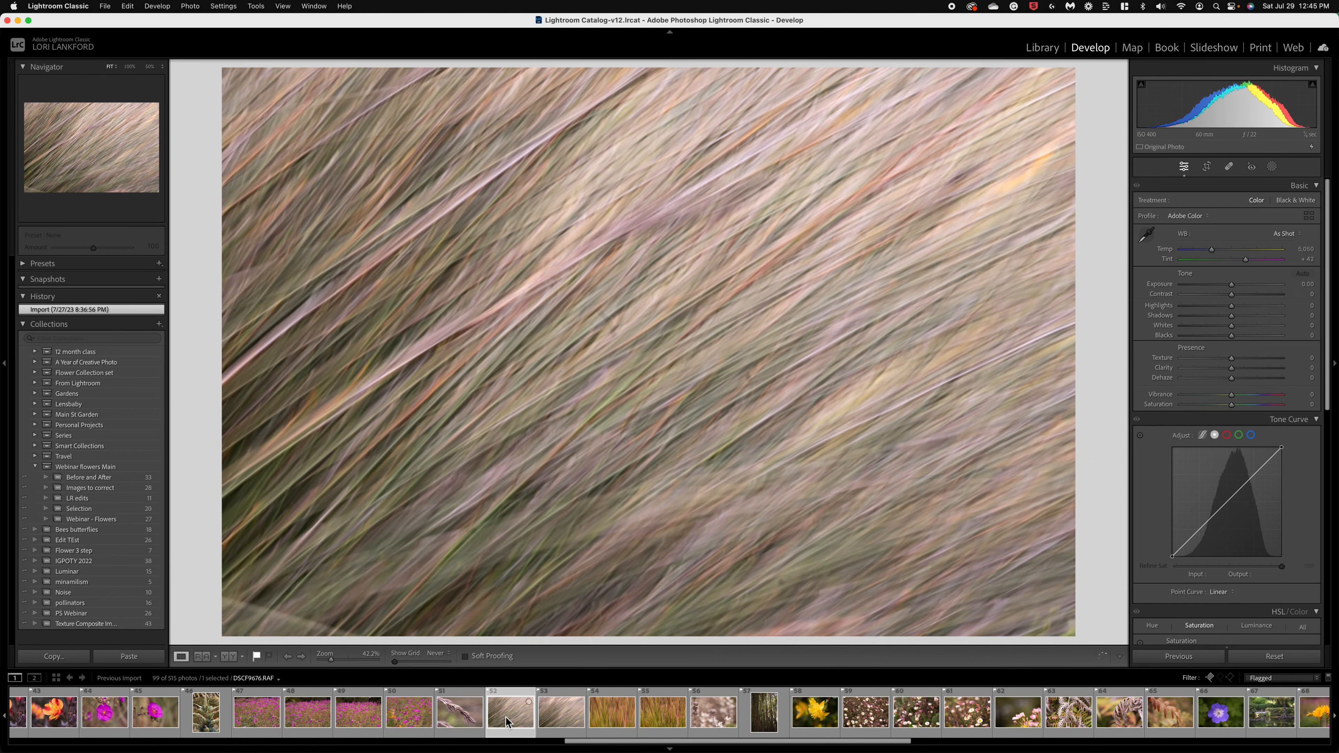
# Adjust the magenta flower field photo with the tree trunk to about Contrast +28, Highlights −28, Shadows +33, Texture +44 and Saturation −8.
pyautogui.click(357, 718)
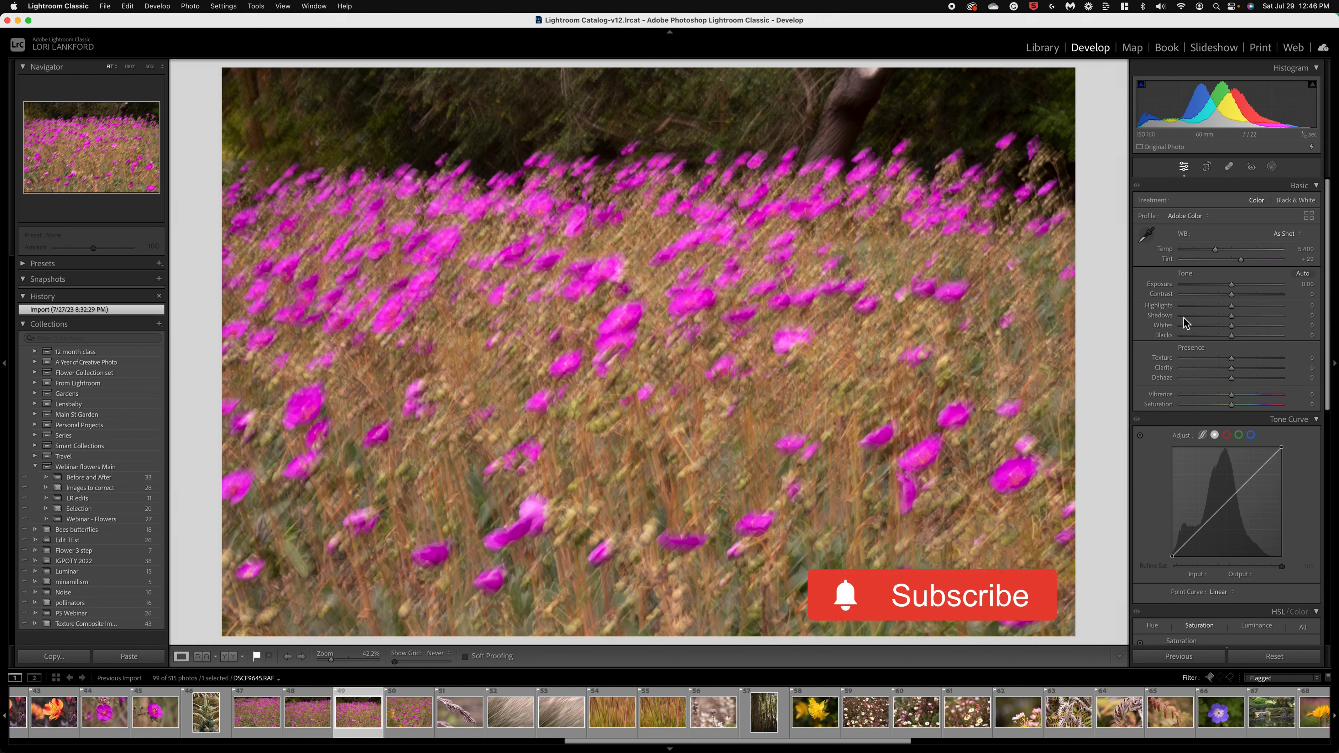
pyautogui.click(1219, 306)
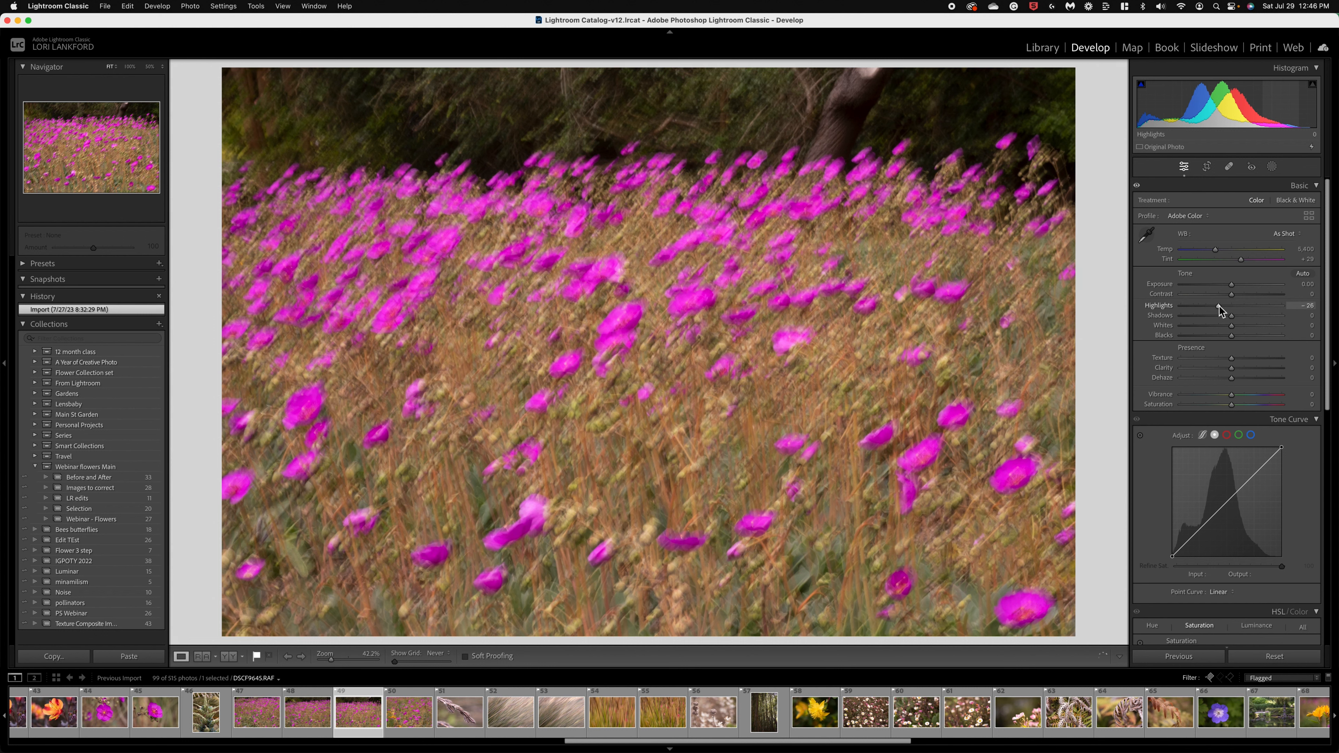
pyautogui.click(1218, 305)
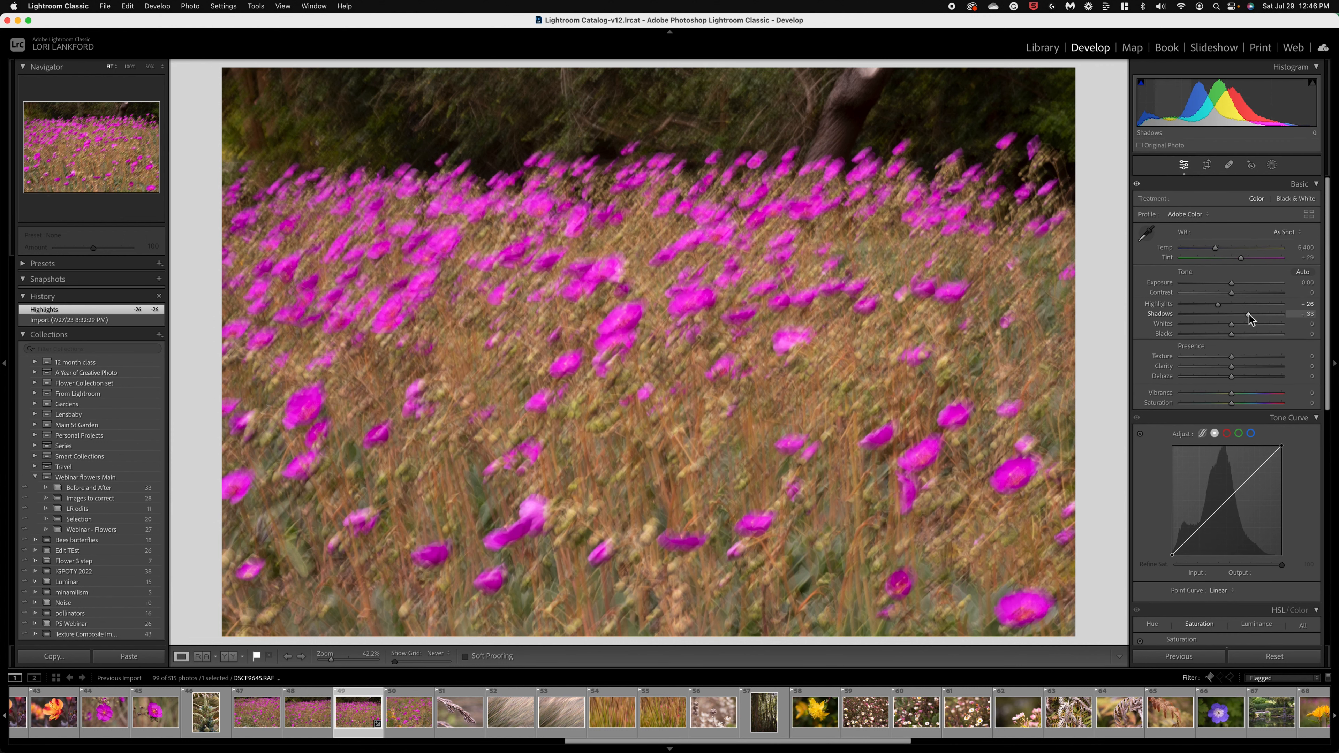
pyautogui.click(1248, 314)
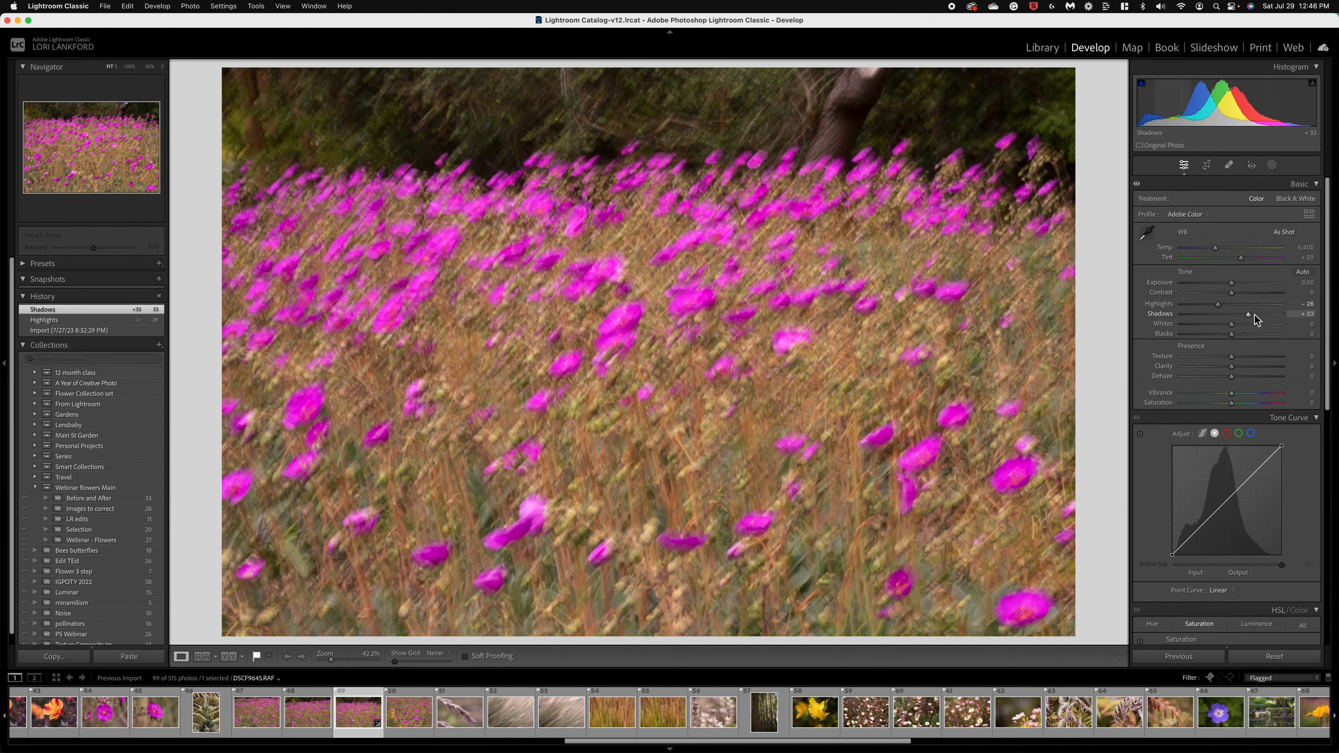
pyautogui.click(1246, 293)
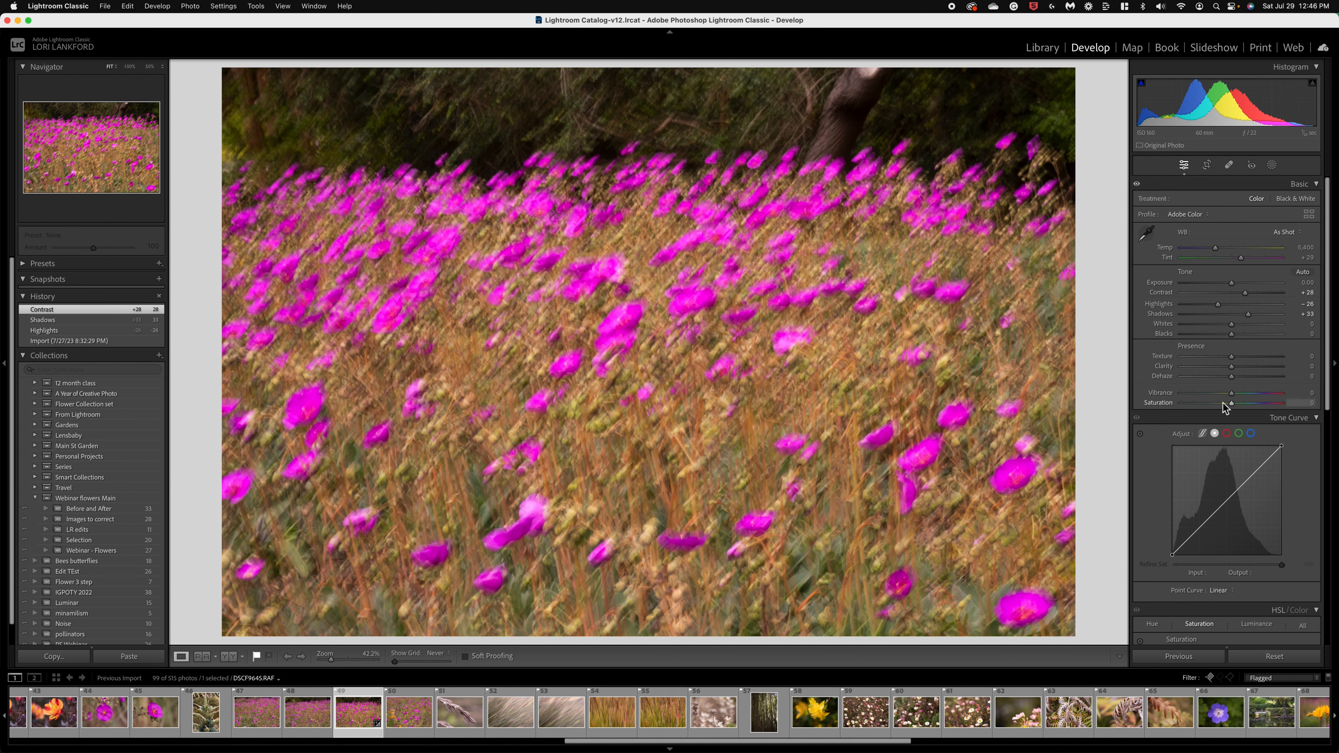
pyautogui.moveTo(1228, 403); pyautogui.dragTo(1232, 405)
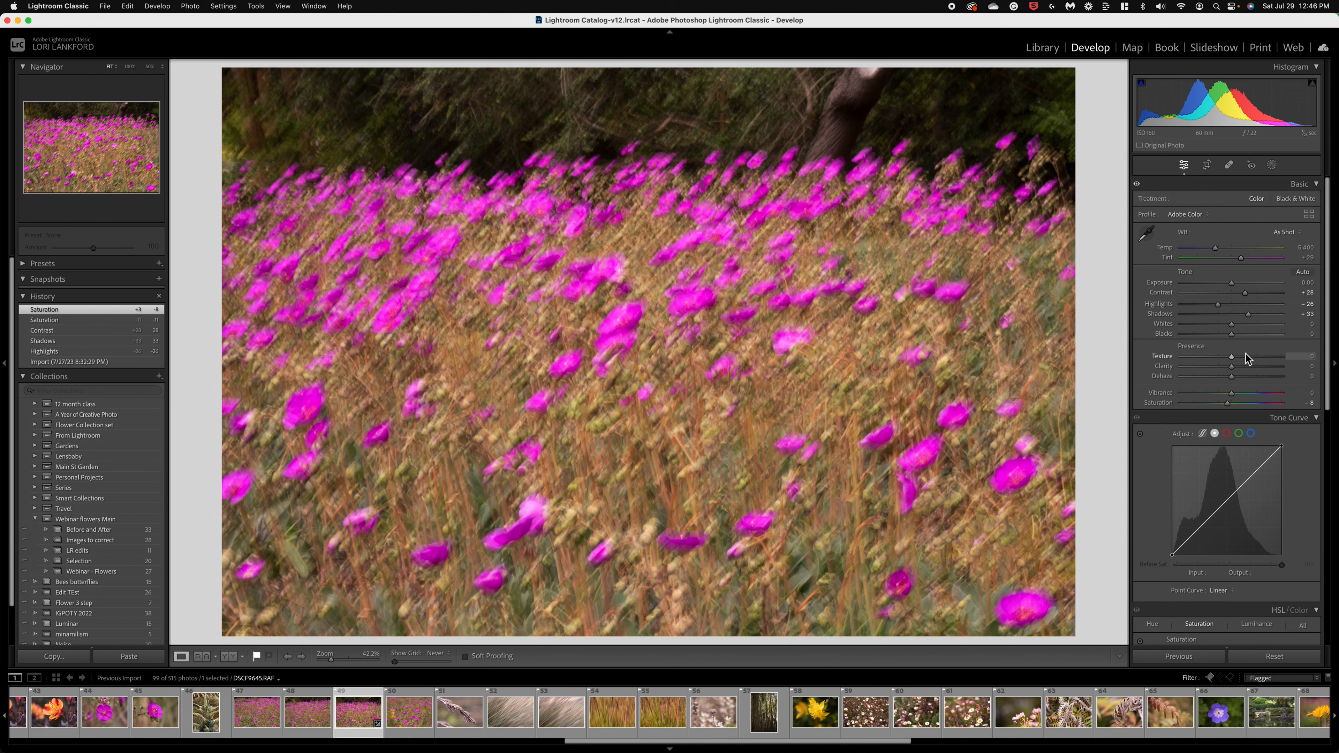
pyautogui.moveTo(1244, 356); pyautogui.dragTo(1255, 360)
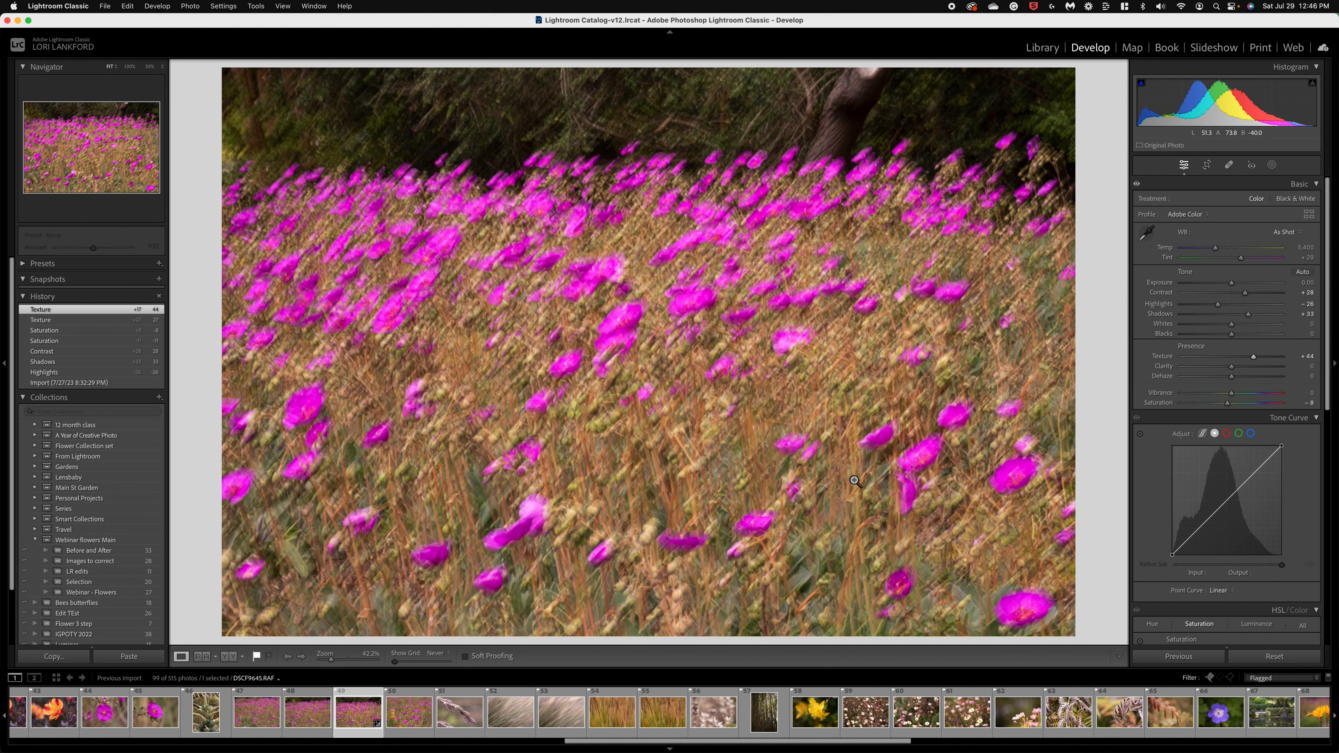
# Open the adjusted flower field photo in Adobe Photoshop 2023 for further editing.
pyautogui.rightClick(682, 333)
pyautogui.moveTo(729, 433)
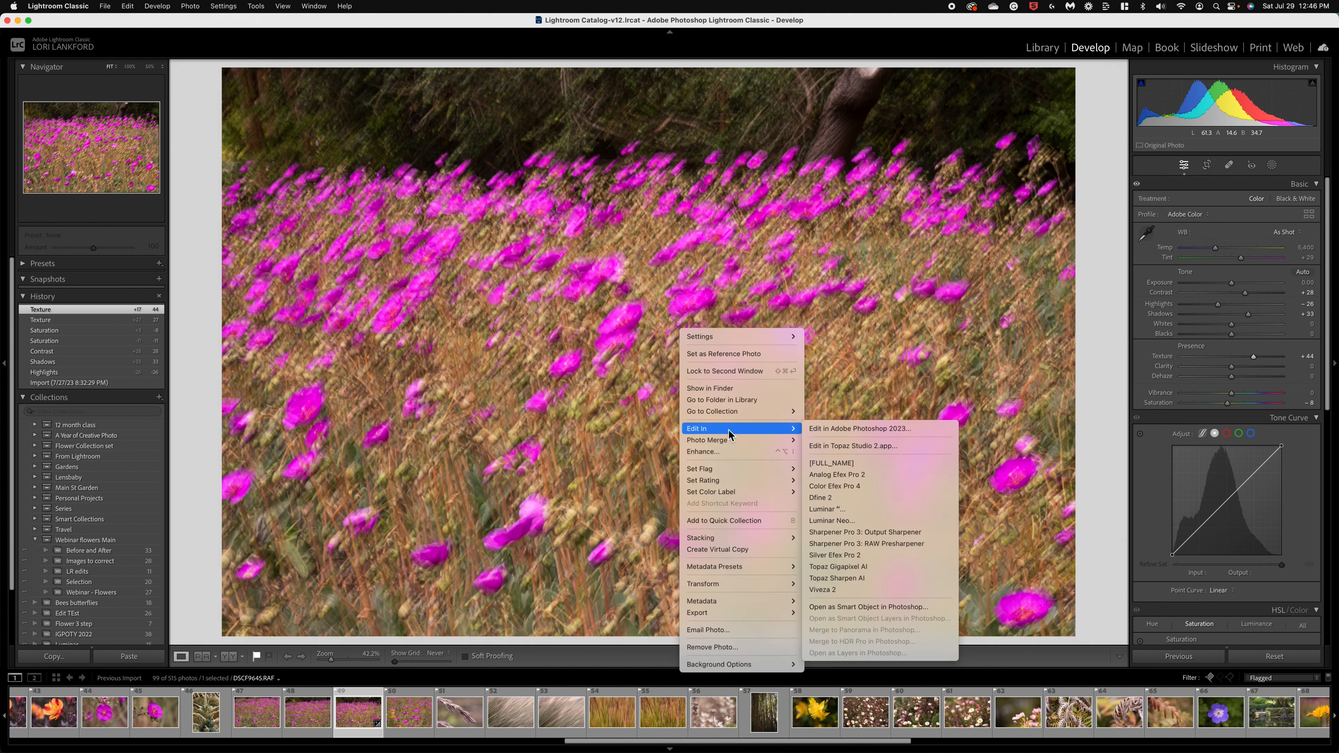
pyautogui.click(846, 431)
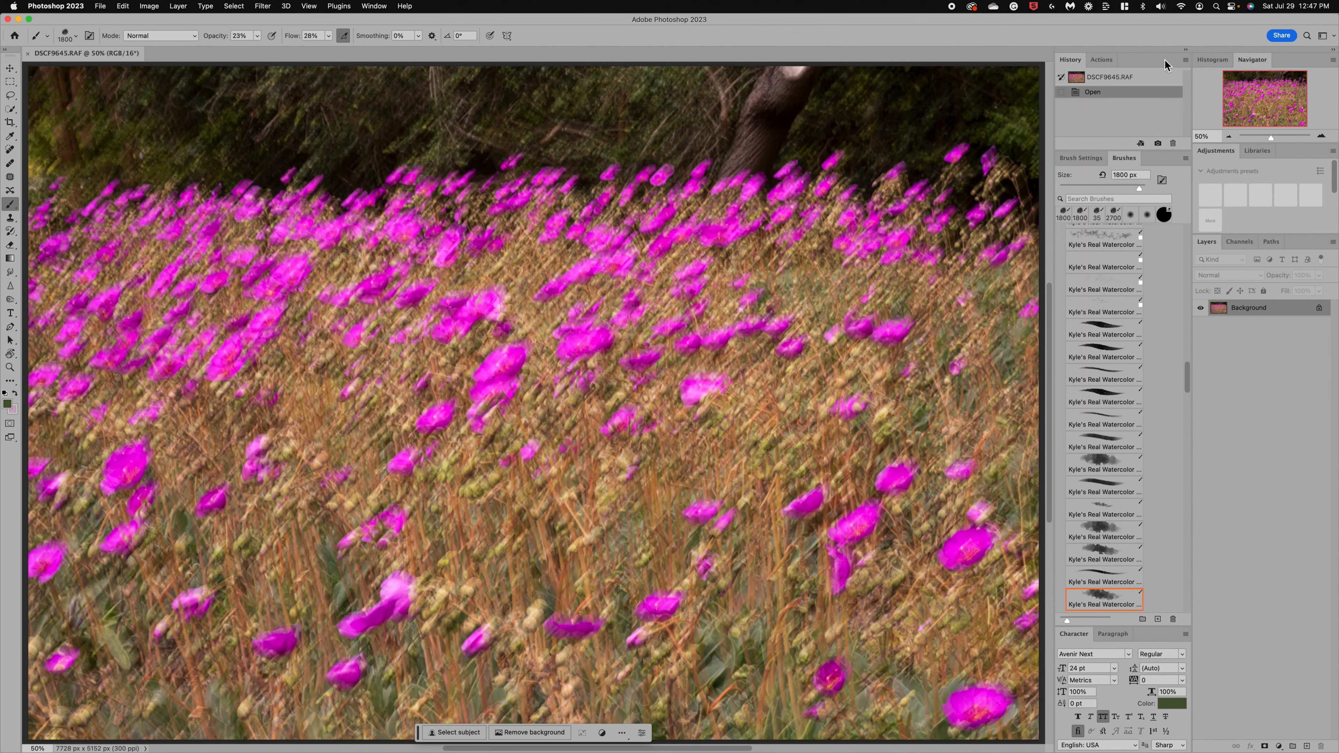
# Collapse the History and Brushes panel column to free up space, and duplicate the Background layer with the original hidden.
pyautogui.click(1184, 49)
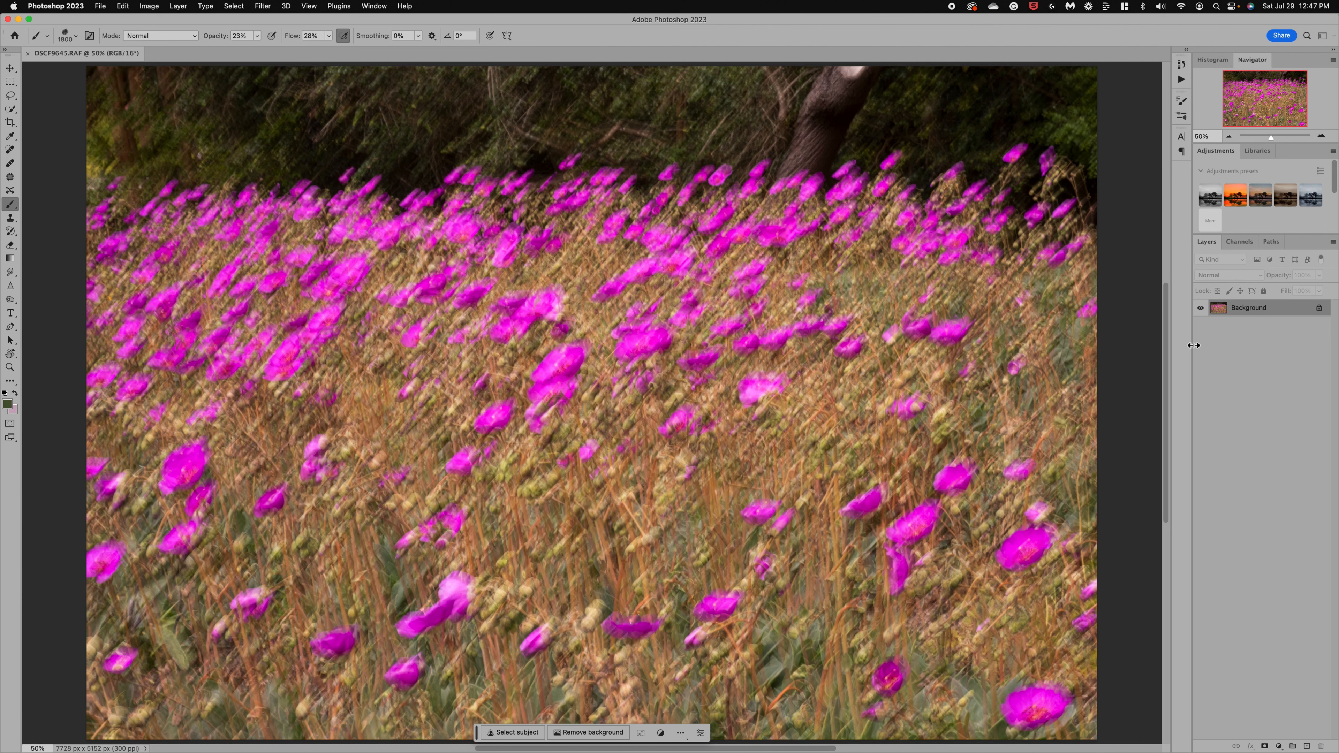
pyautogui.moveTo(1193, 344); pyautogui.dragTo(1119, 342)
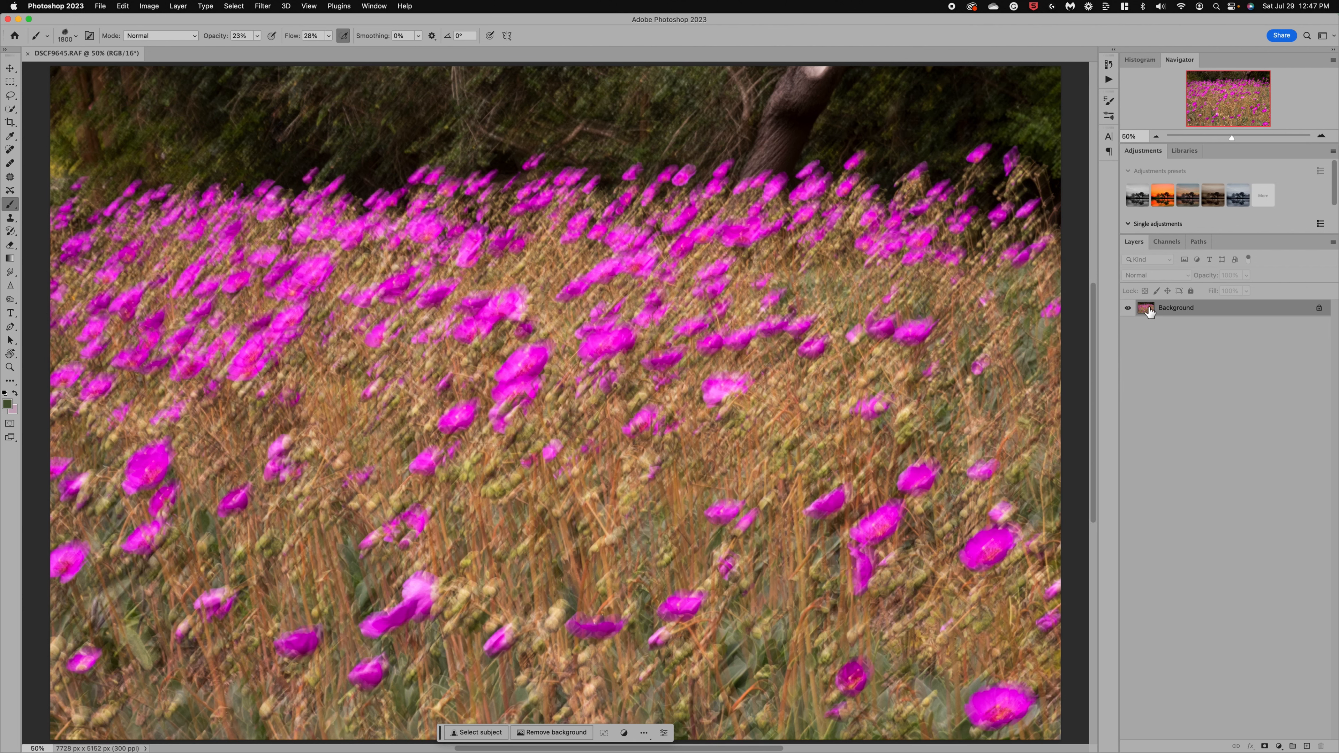
pyautogui.press('super+j')
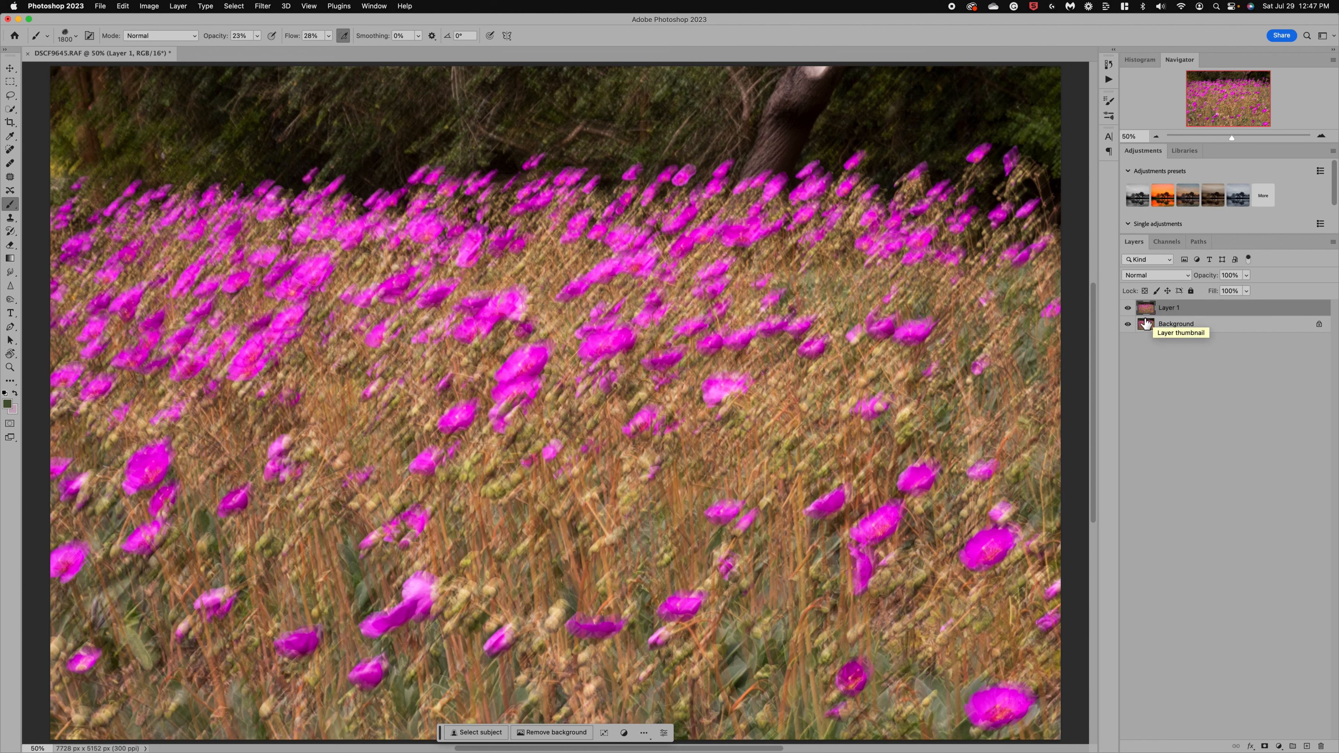
pyautogui.click(1128, 324)
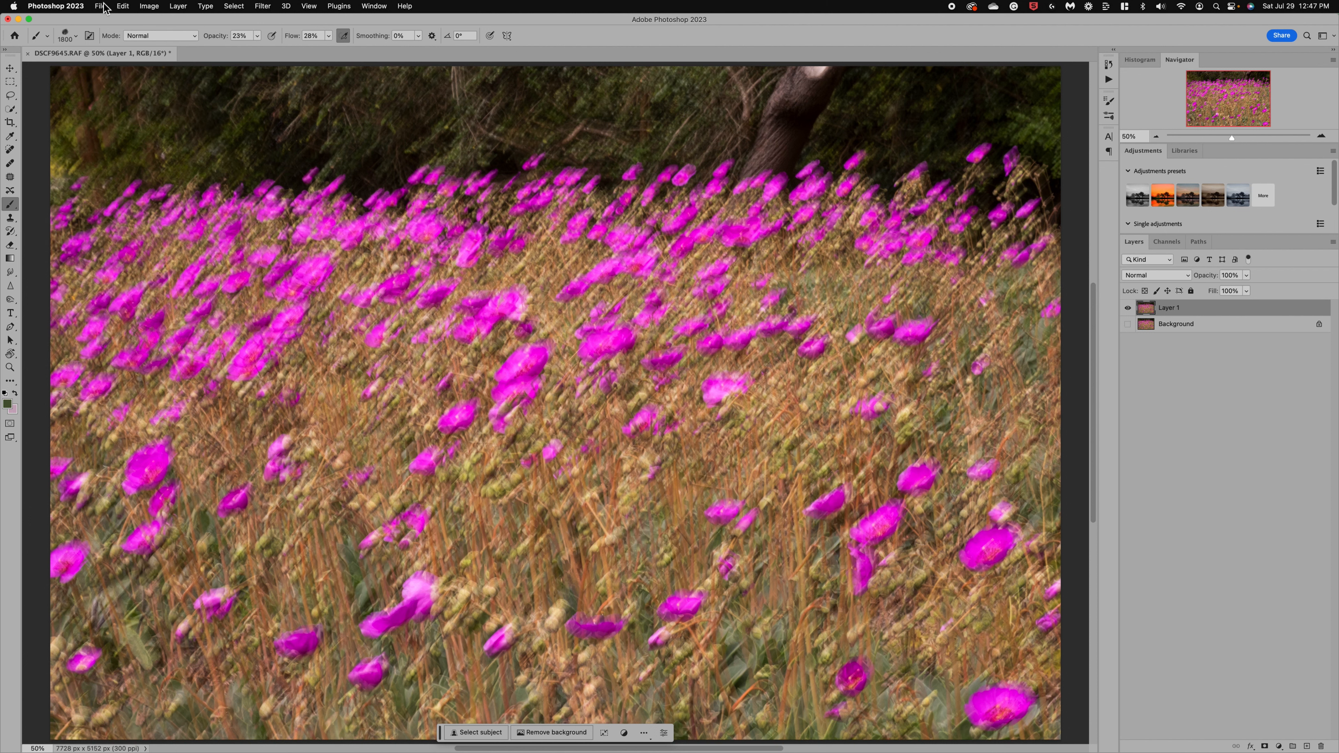
pyautogui.click(76, 36)
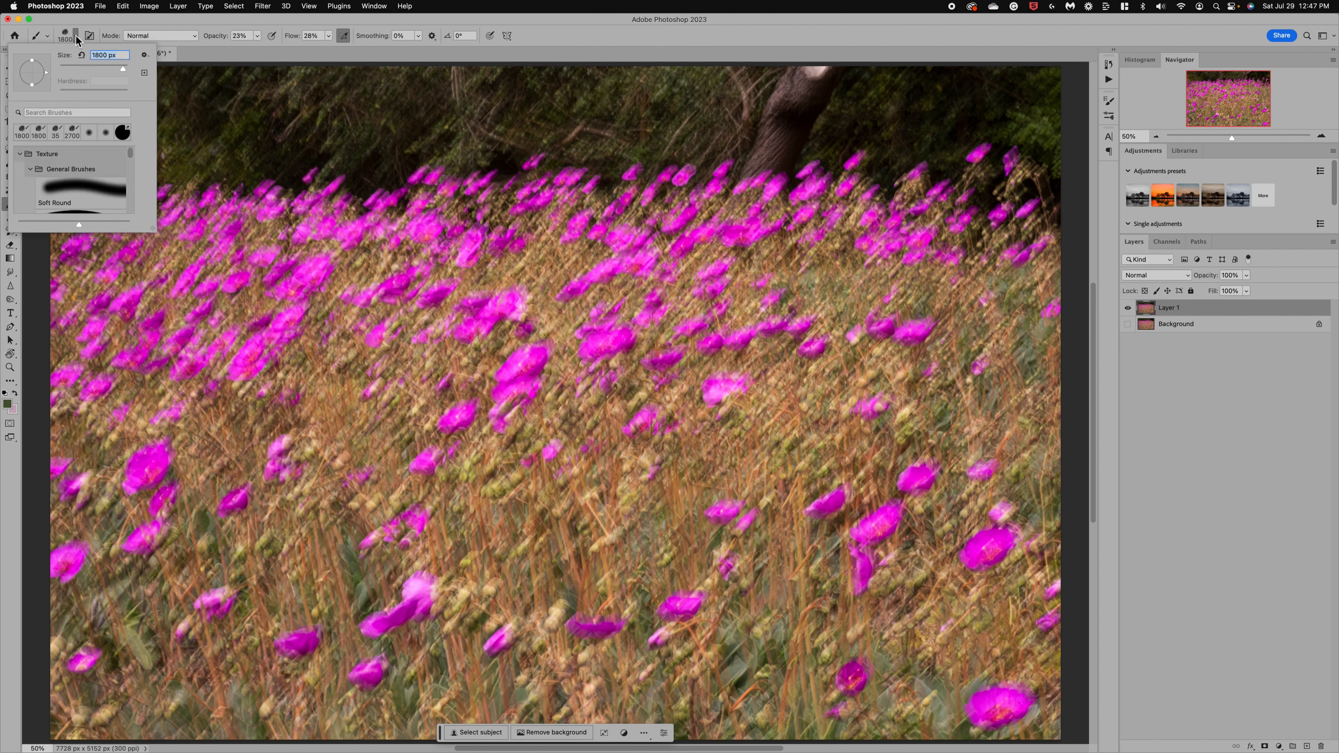
pyautogui.click(72, 197)
pyautogui.click(211, 141)
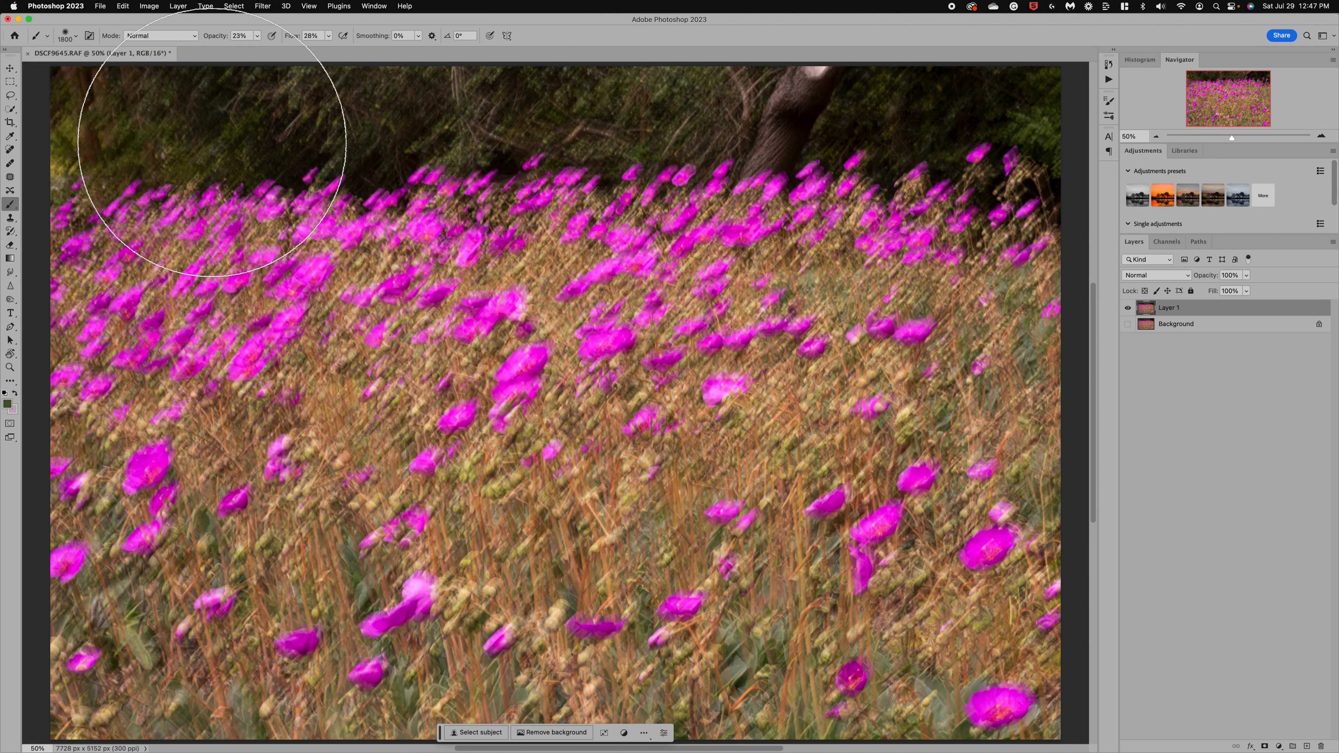
# With the Clone Stamp at 79% opacity, paint sampled flowers over the dark trees along the photo's whole upper edge on the duplicate layer.
pyautogui.click(11, 218)
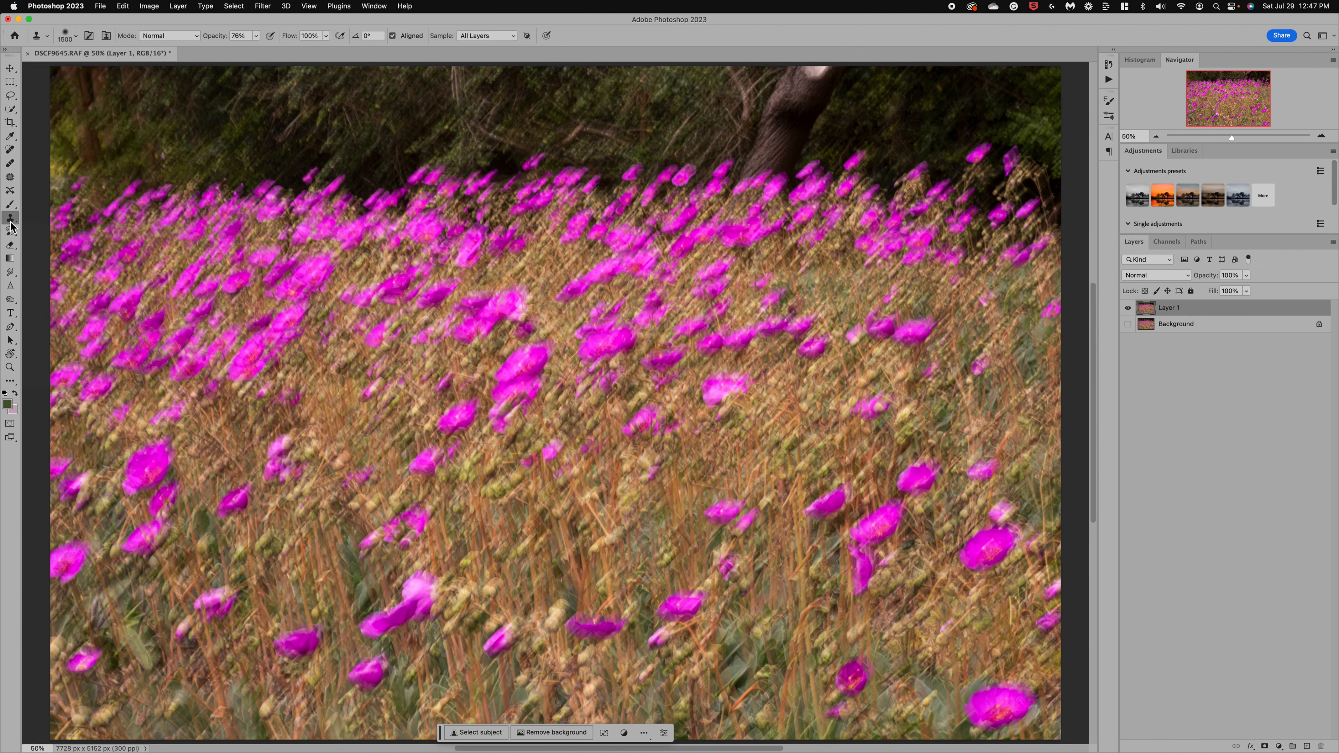
pyautogui.click(255, 36)
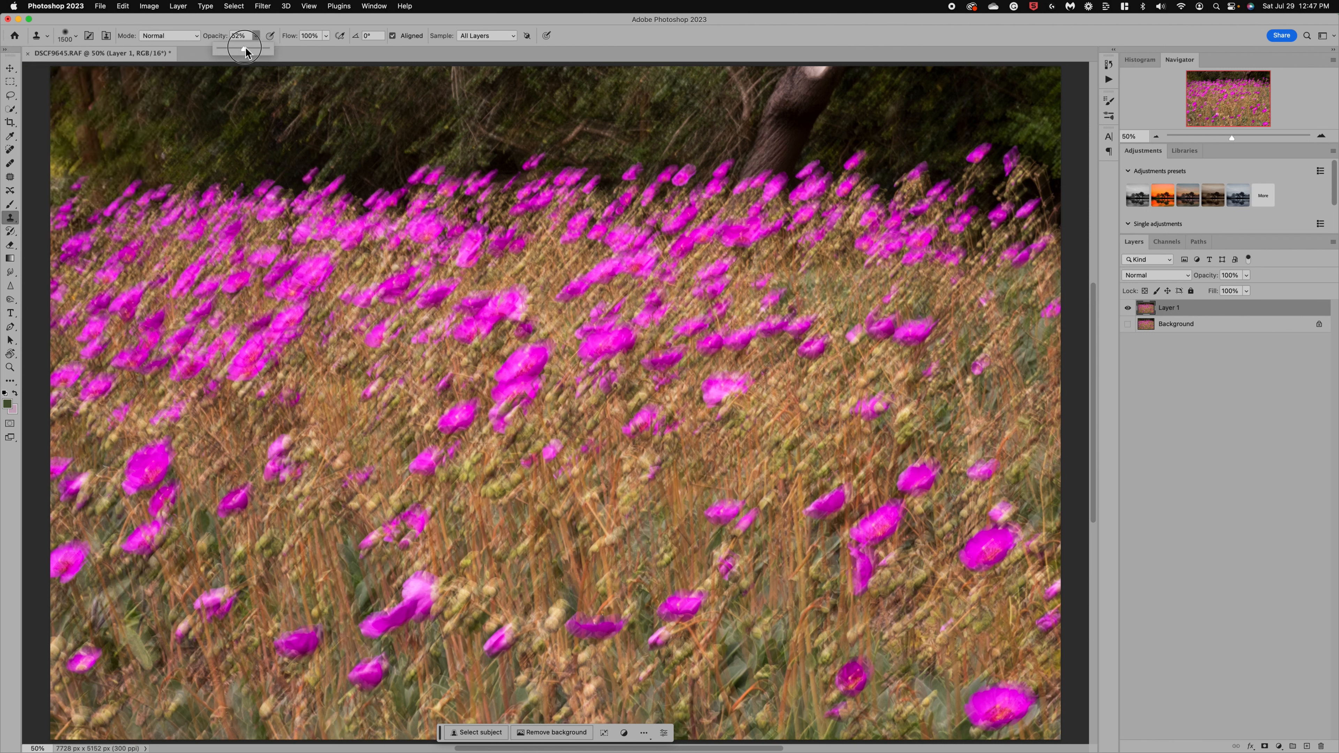
pyautogui.moveTo(250, 49); pyautogui.dragTo(260, 52)
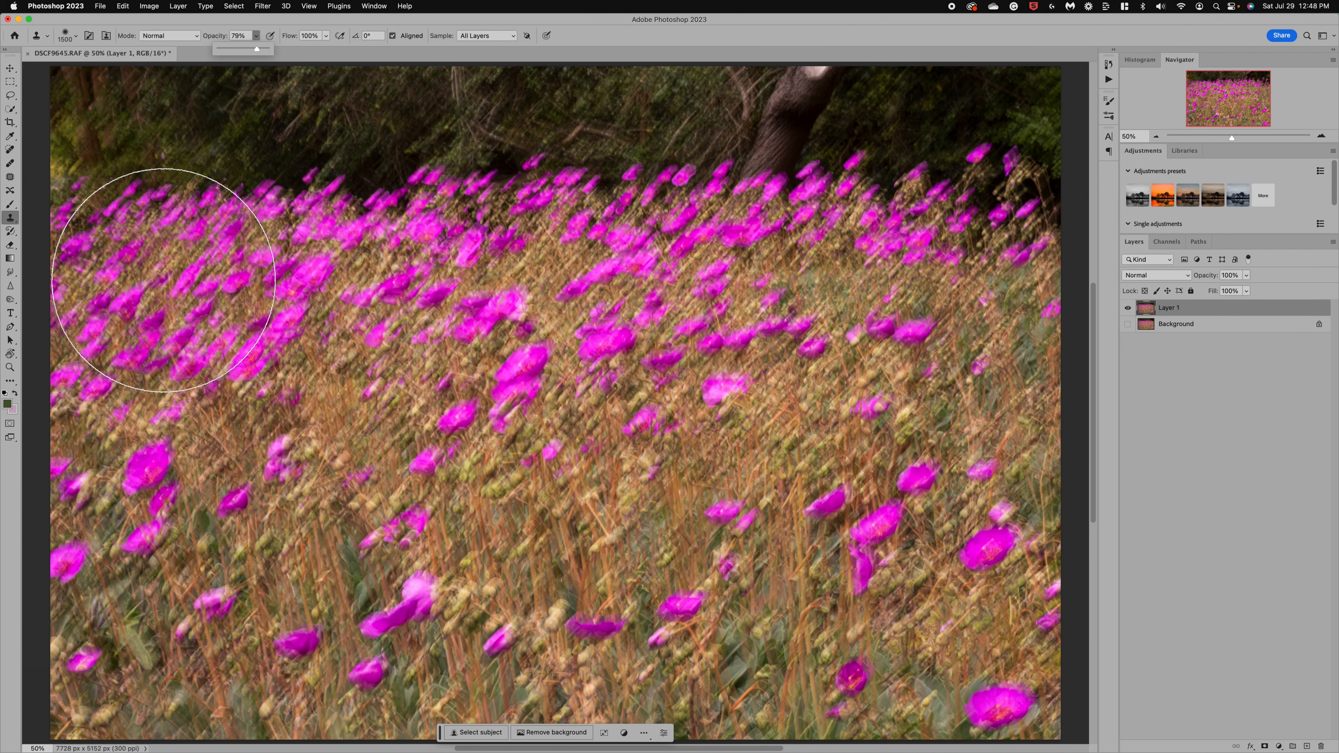
pyautogui.click(142, 140)
pyautogui.moveTo(139, 139); pyautogui.dragTo(180, 138)
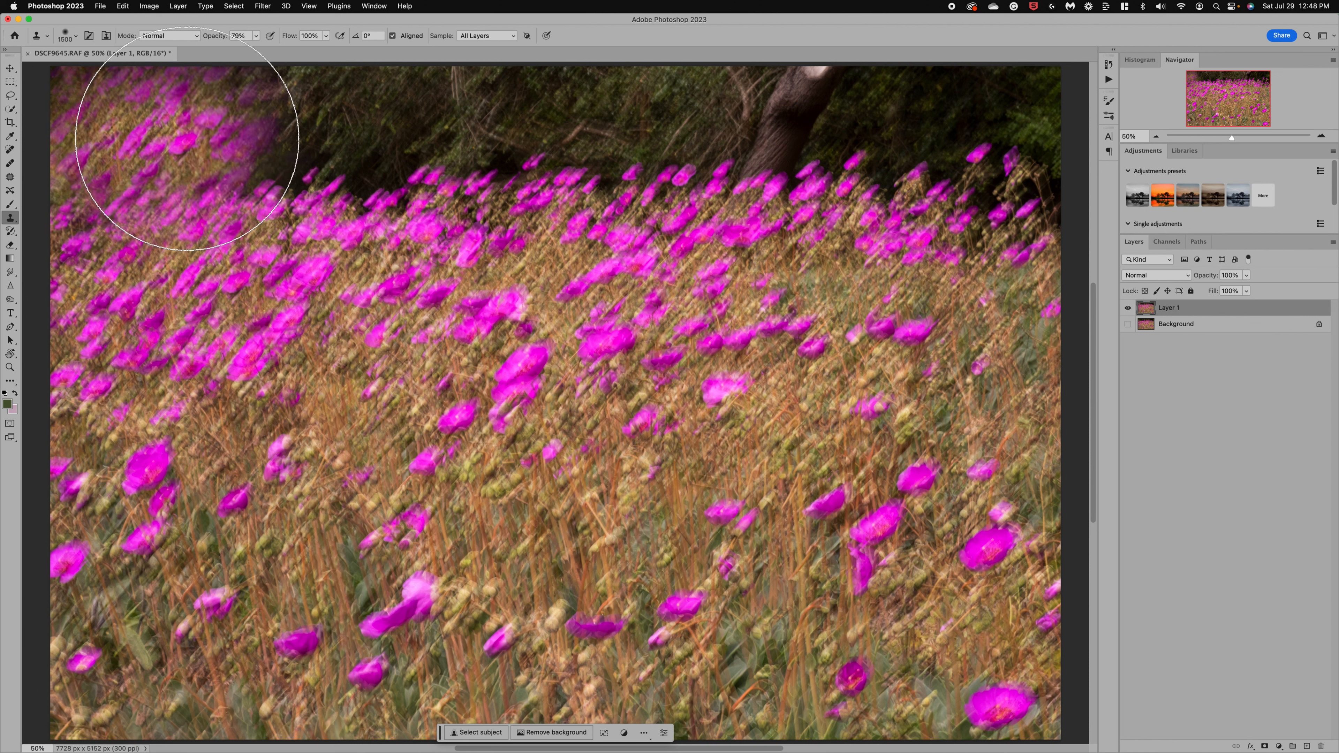
pyautogui.moveTo(274, 148)
pyautogui.mouseDown()
pyautogui.moveTo(706, 149)
pyautogui.moveTo(801, 124)
pyautogui.moveTo(791, 106)
pyautogui.moveTo(848, 92)
pyautogui.moveTo(906, 158)
pyautogui.moveTo(980, 149)
pyautogui.moveTo(981, 134)
pyautogui.moveTo(861, 126)
pyautogui.moveTo(873, 245)
pyautogui.moveTo(940, 294)
pyautogui.moveTo(926, 284)
pyautogui.moveTo(986, 179)
pyautogui.moveTo(992, 206)
pyautogui.moveTo(1002, 116)
pyautogui.moveTo(927, 114)
pyautogui.mouseUp()
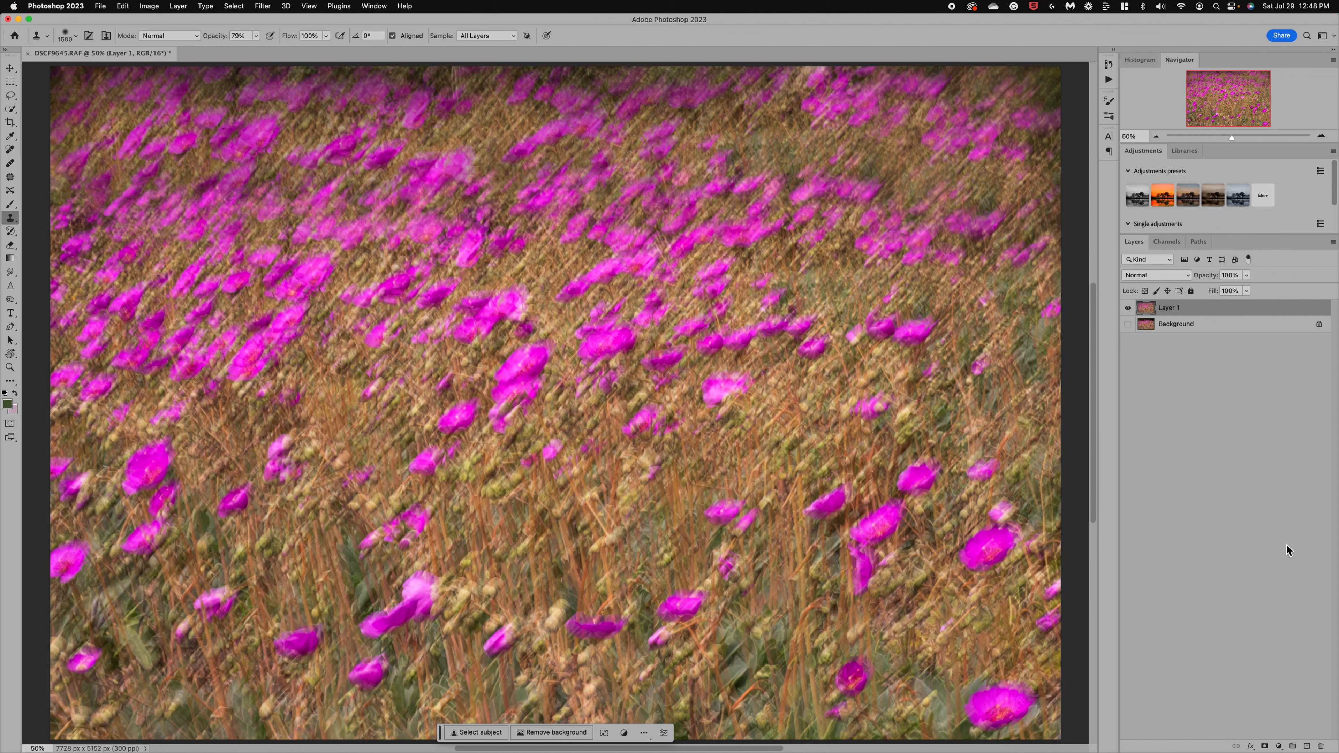
# Save the retouched flower photo and switch back to Adobe Lightroom Classic to see the edited version.
pyautogui.click(99, 6)
pyautogui.click(141, 110)
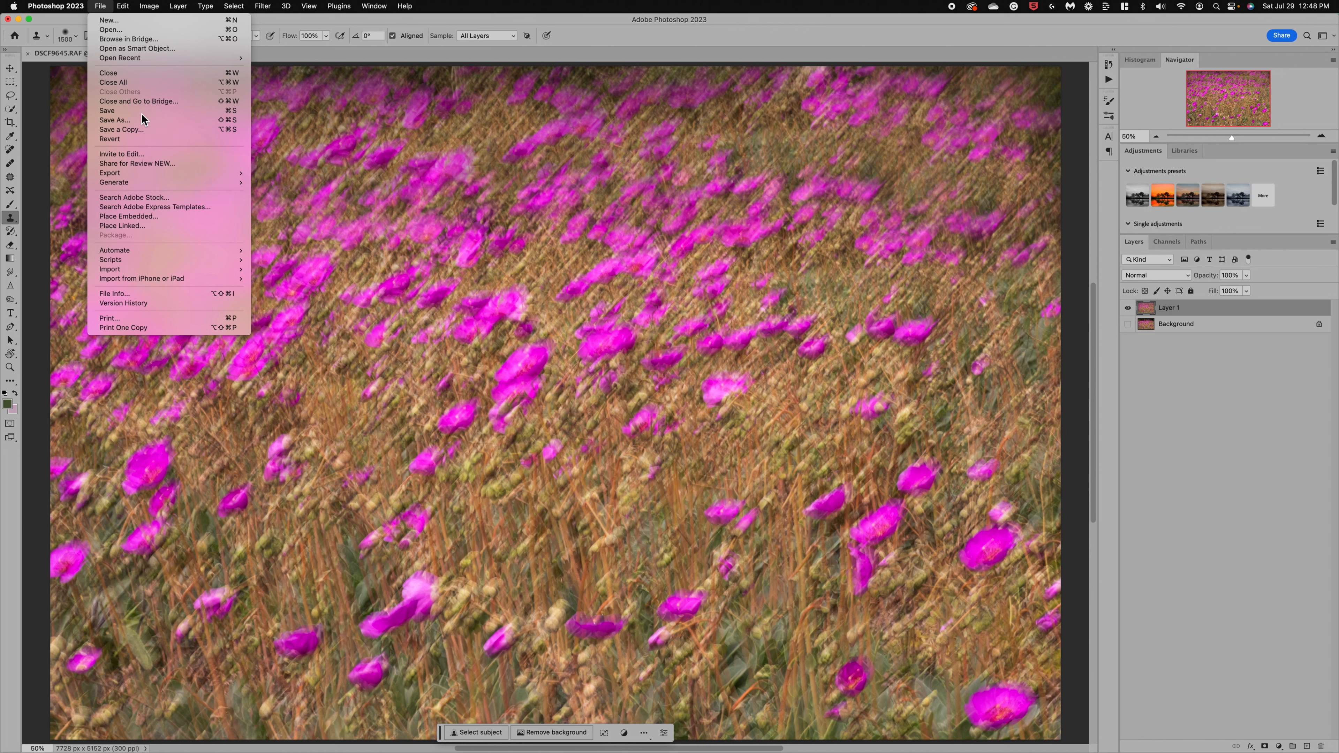
pyautogui.moveTo(1008, 731)
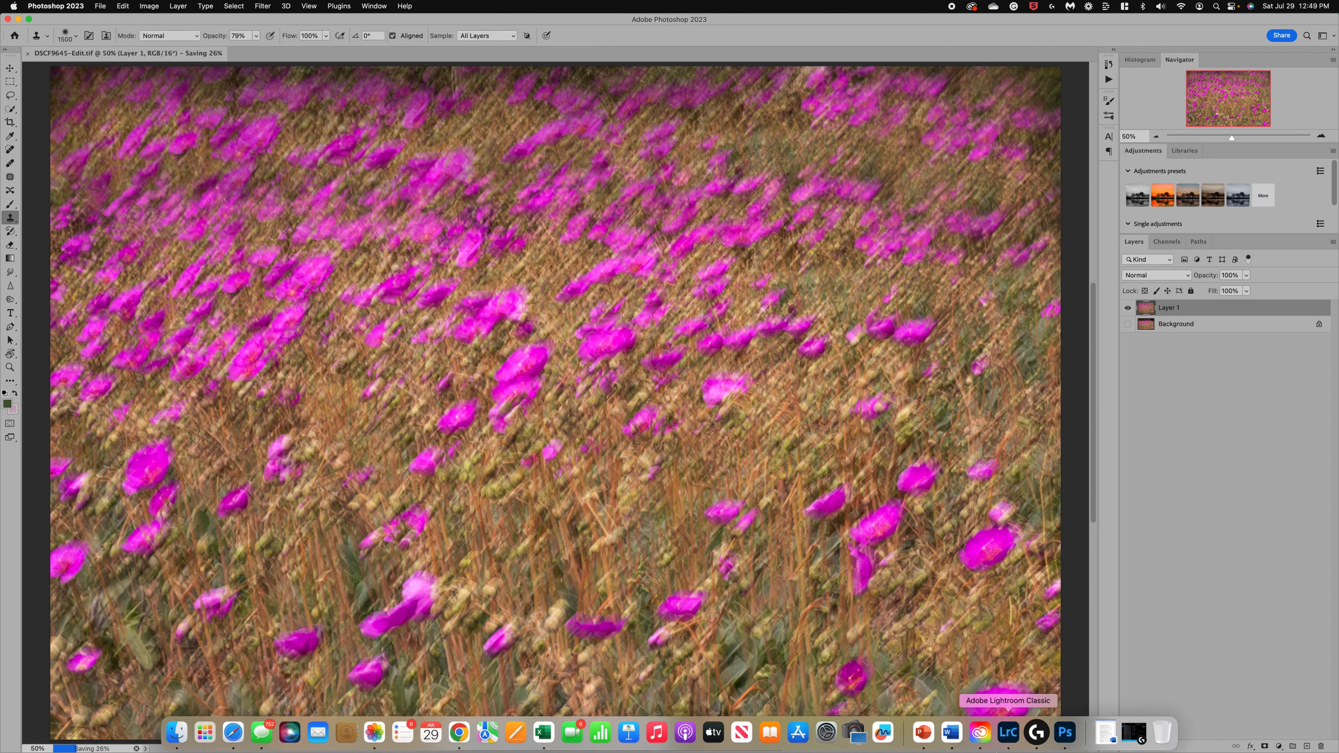
pyautogui.click(1008, 733)
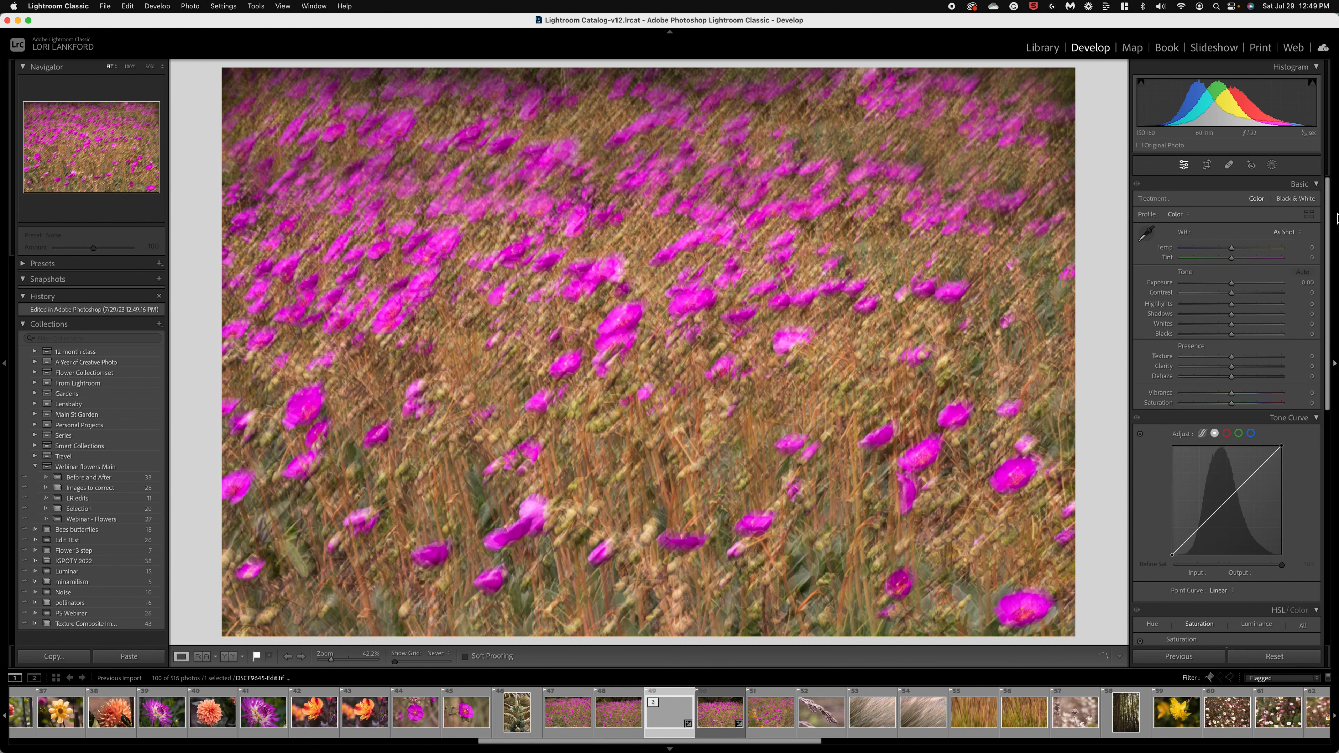
# Create a brush mask with Auto Mask on and dab it over individual pink flowers scattered across the field.
pyautogui.click(1272, 166)
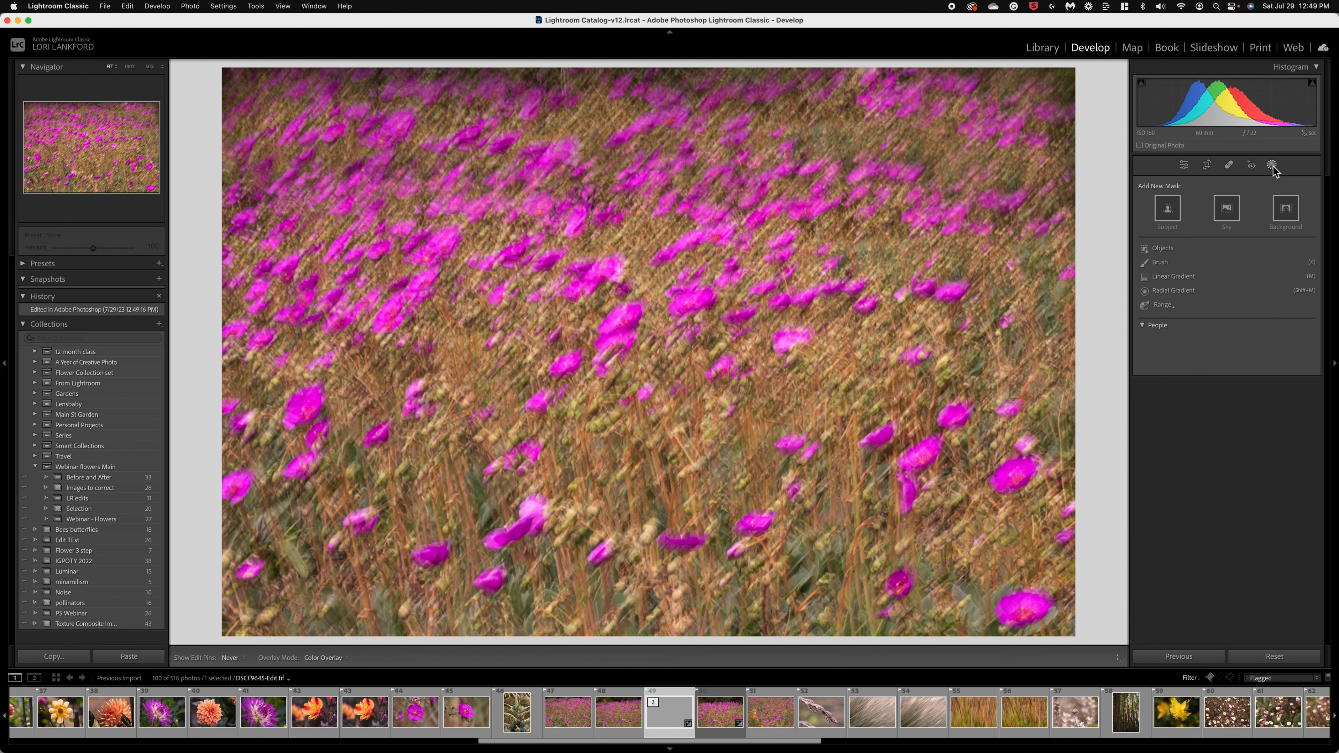
pyautogui.click(1161, 264)
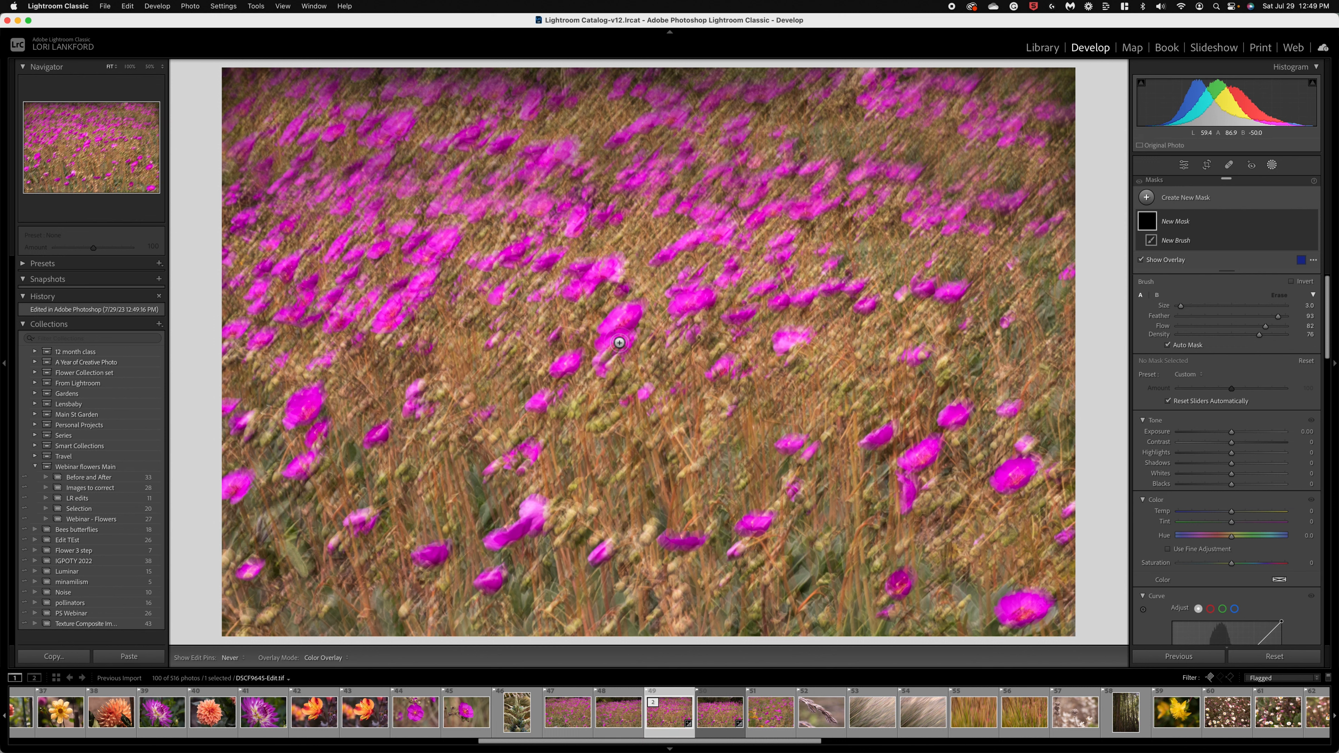
pyautogui.press('[')
pyautogui.press('[')
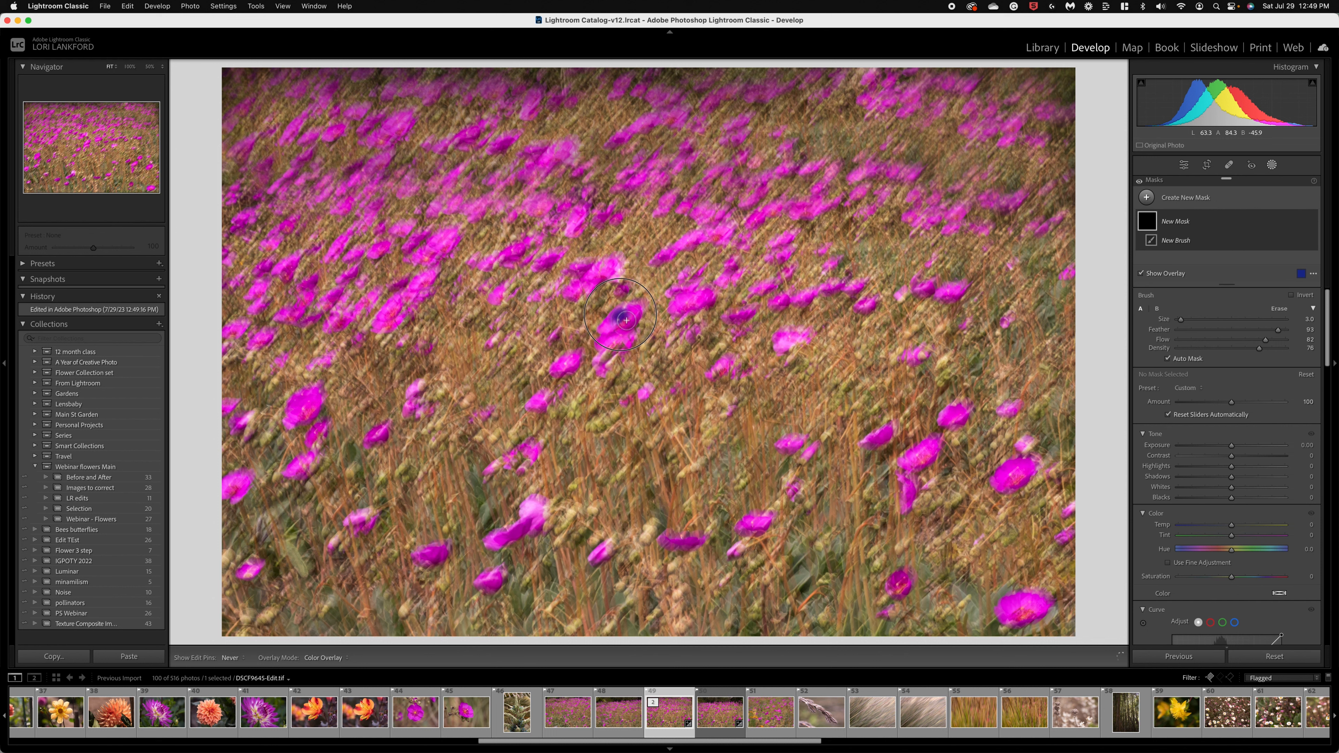
pyautogui.moveTo(625, 325)
pyautogui.mouseDown()
pyautogui.moveTo(618, 317)
pyautogui.moveTo(691, 298)
pyautogui.mouseUp()
pyautogui.moveTo(694, 240); pyautogui.dragTo(689, 243)
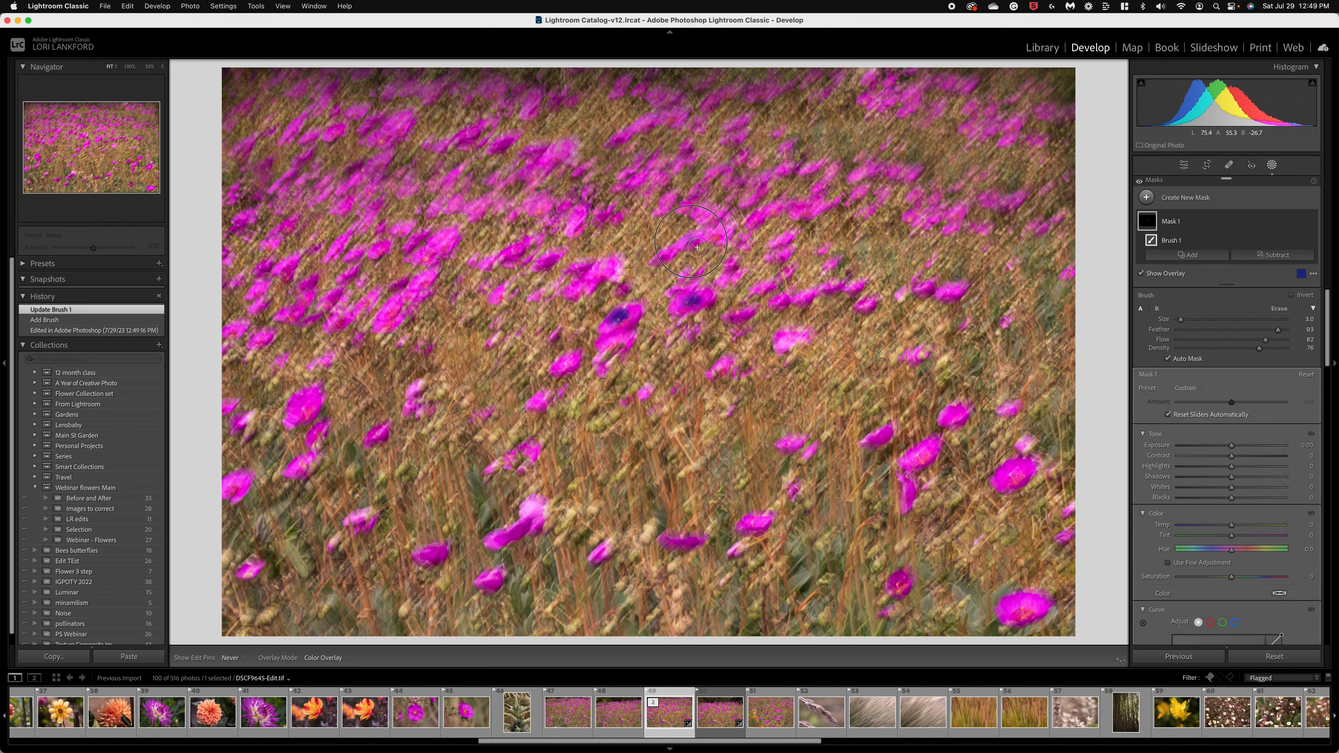
pyautogui.moveTo(424, 290)
pyautogui.mouseDown()
pyautogui.moveTo(442, 245)
pyautogui.moveTo(428, 258)
pyautogui.mouseUp()
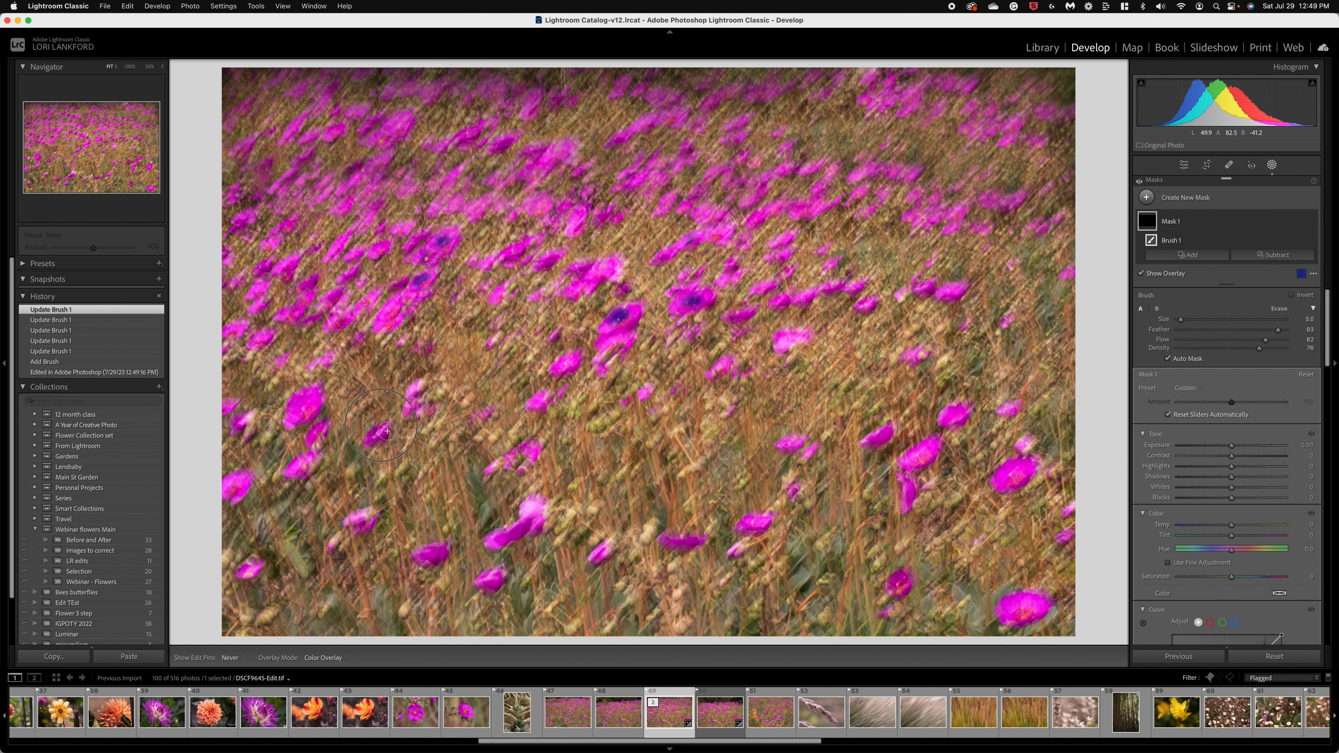
pyautogui.moveTo(381, 432); pyautogui.dragTo(377, 439)
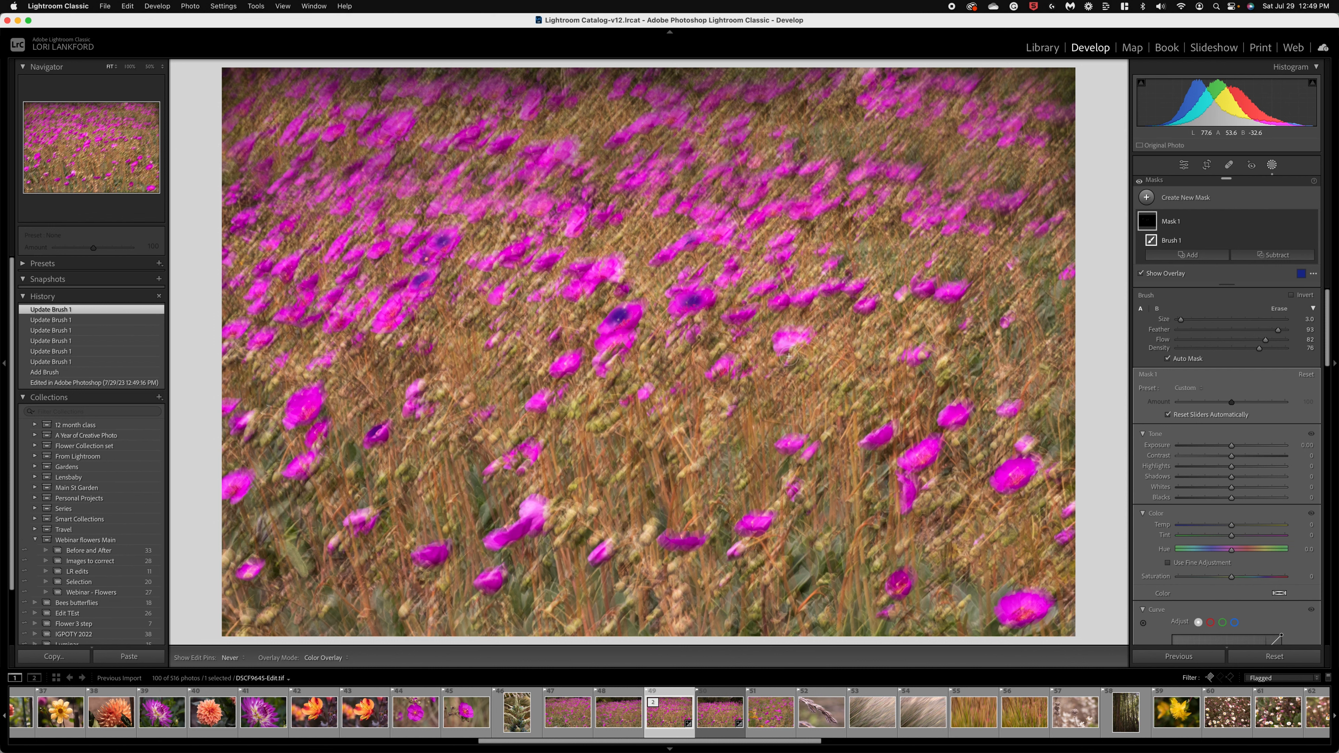
pyautogui.moveTo(786, 343); pyautogui.dragTo(793, 339)
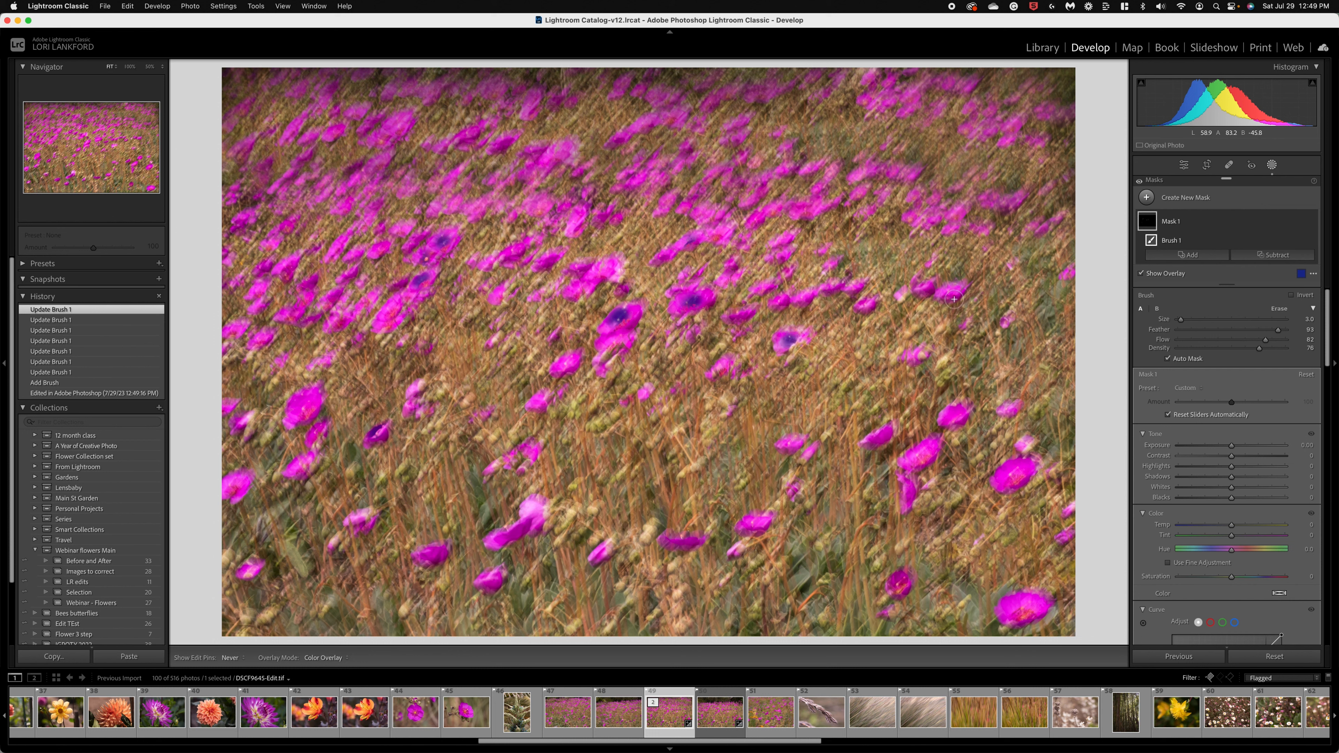
pyautogui.click(966, 295)
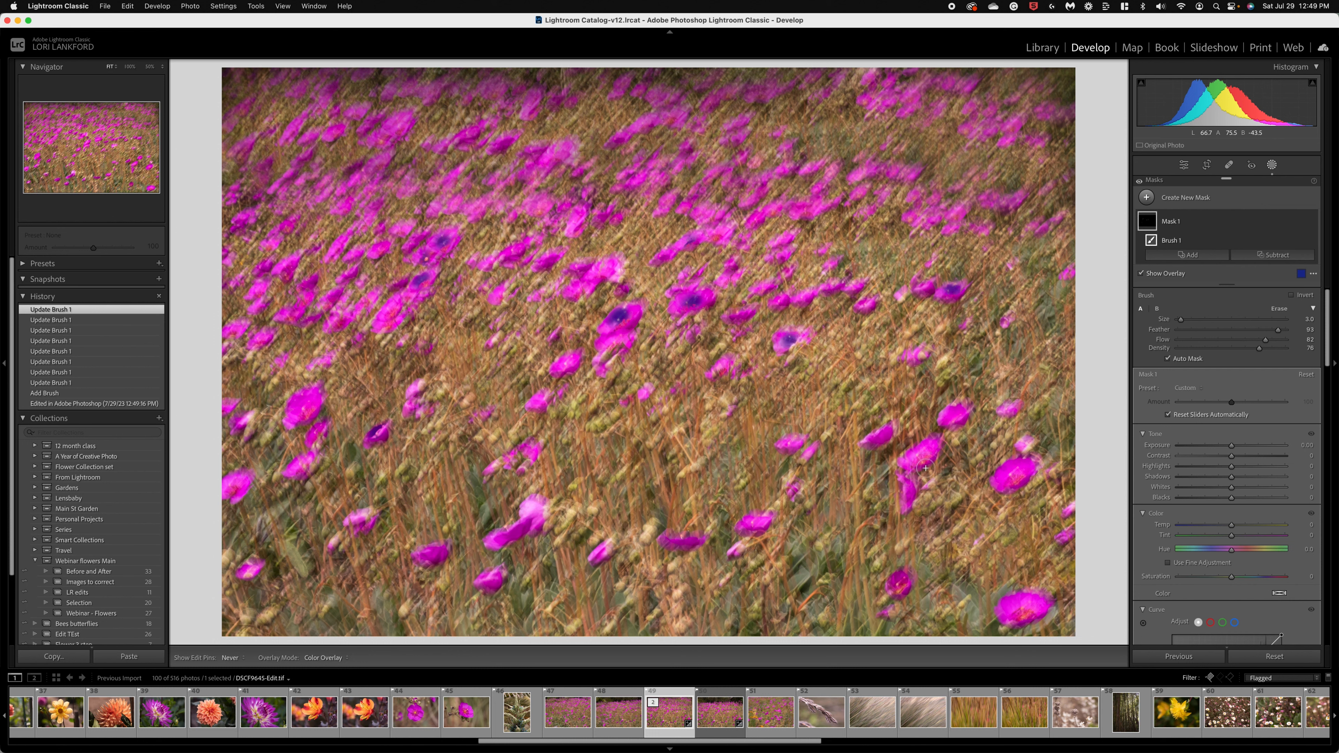
pyautogui.moveTo(925, 468); pyautogui.dragTo(917, 456)
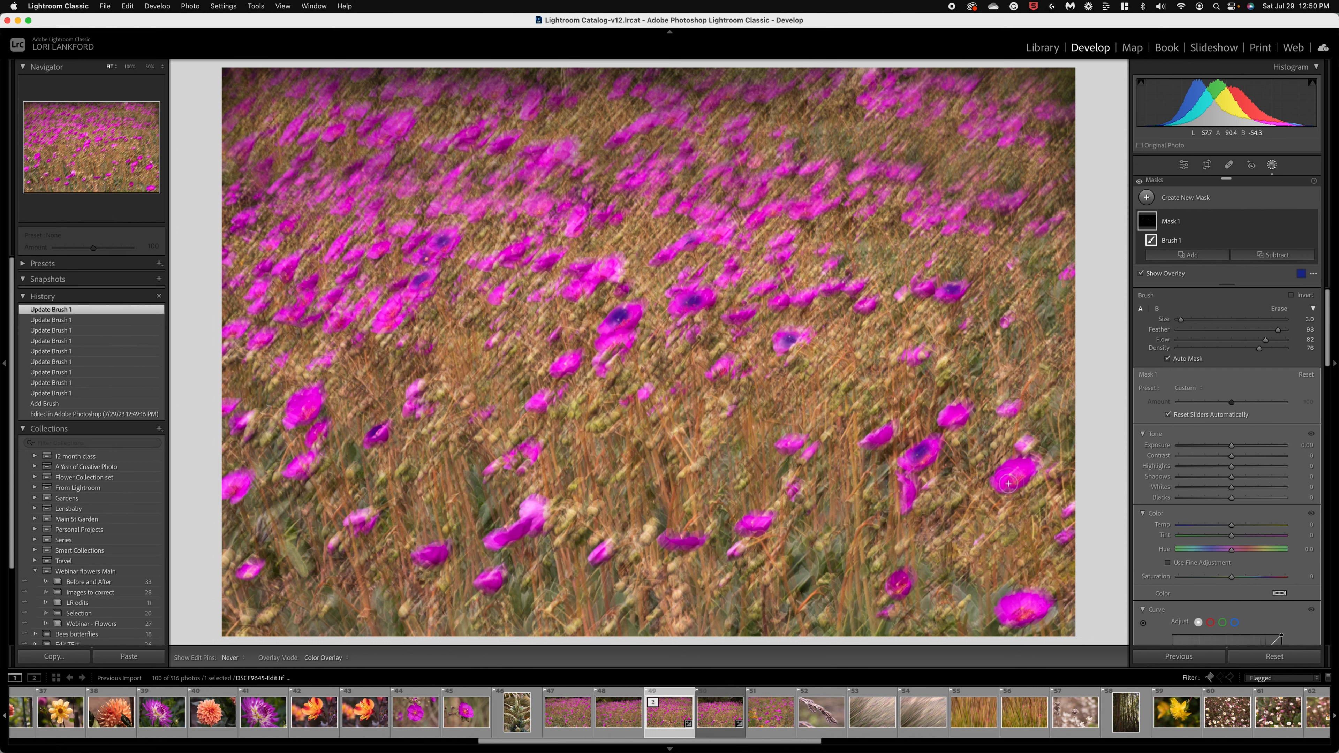
pyautogui.moveTo(1008, 484)
pyautogui.mouseDown()
pyautogui.moveTo(1020, 472)
pyautogui.moveTo(1012, 481)
pyautogui.mouseUp()
pyautogui.moveTo(569, 374); pyautogui.dragTo(575, 372)
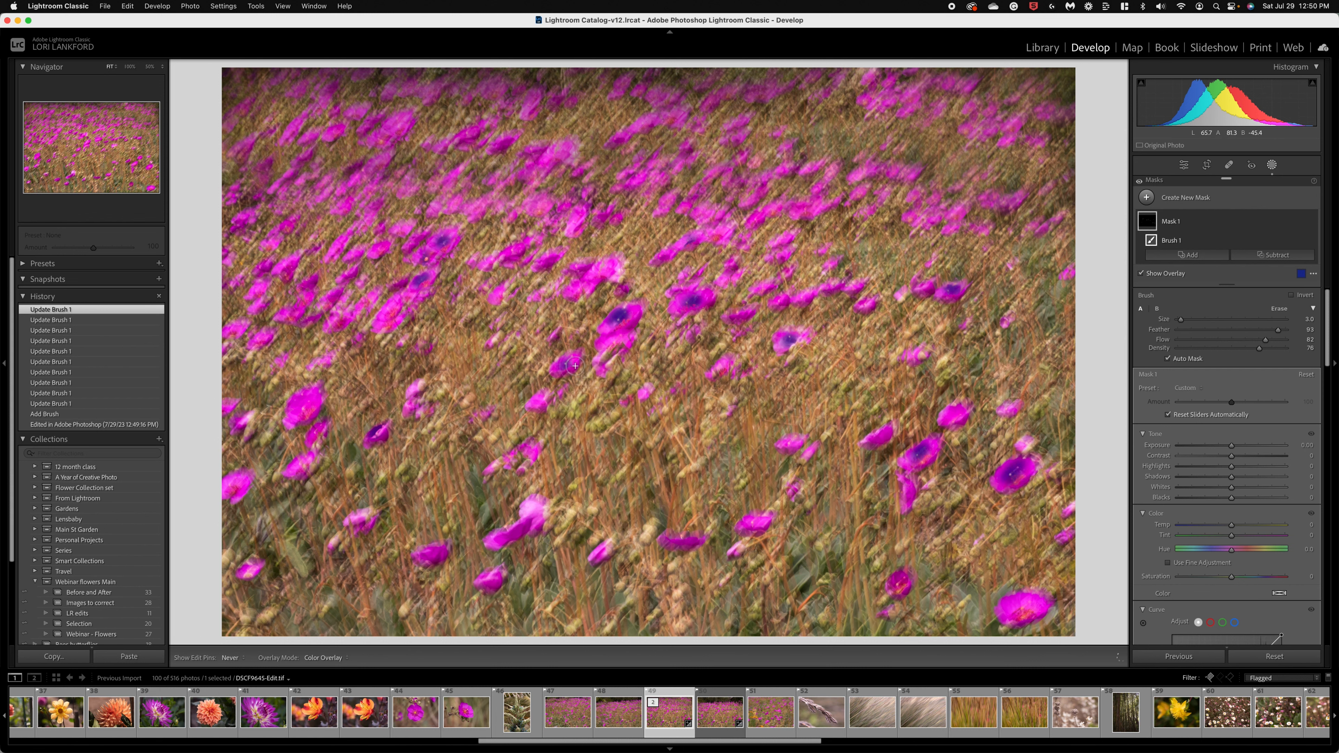
pyautogui.moveTo(587, 270); pyautogui.dragTo(585, 275)
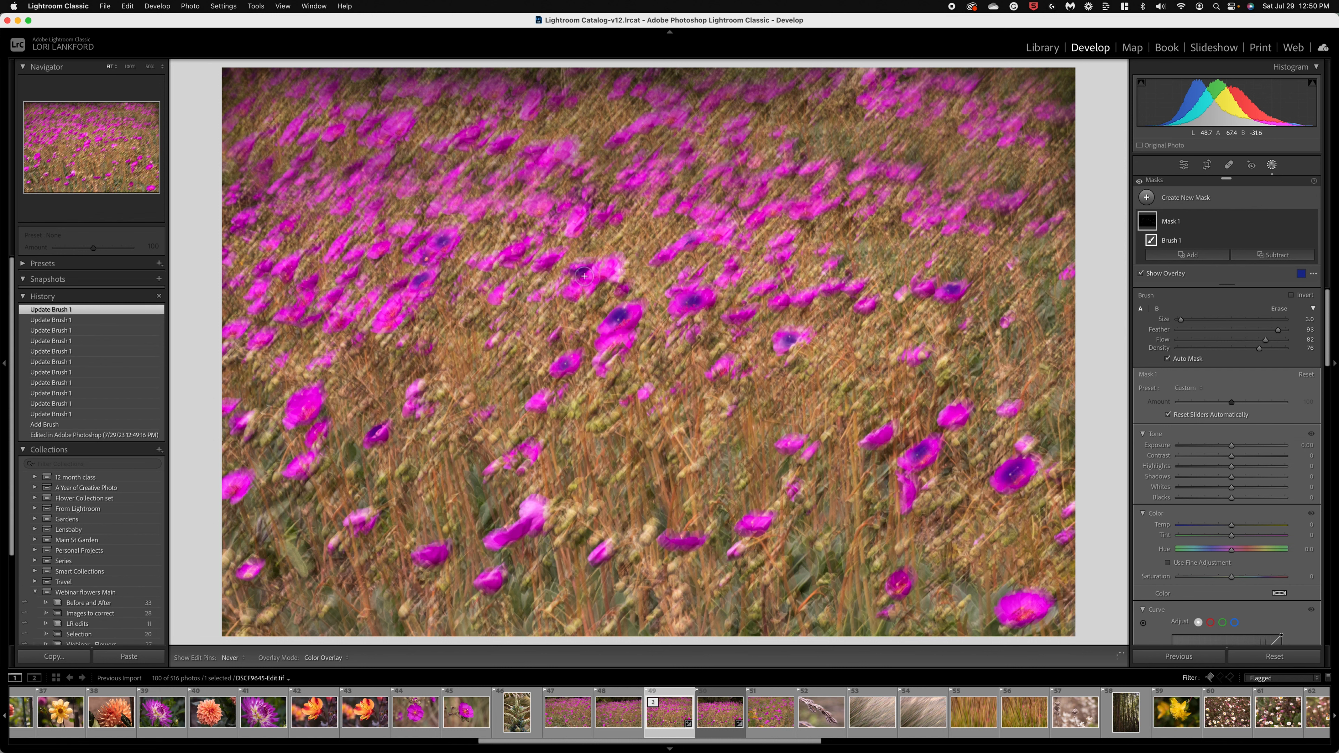
pyautogui.moveTo(705, 218); pyautogui.dragTo(706, 217)
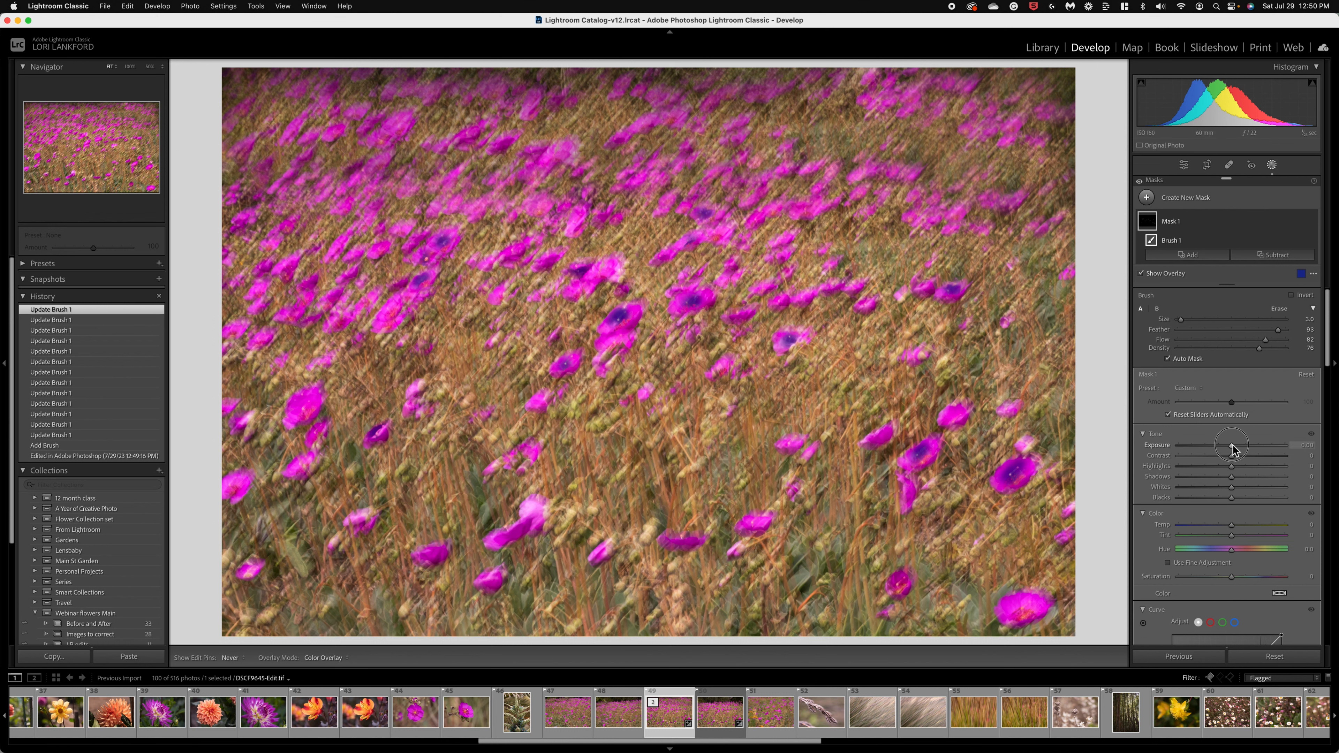
# Hide the mask overlay and brighten the masked flowers with Exposure 0.70 and Whites 30.
pyautogui.press('o')
pyautogui.moveTo(1233, 449); pyautogui.dragTo(1237, 449)
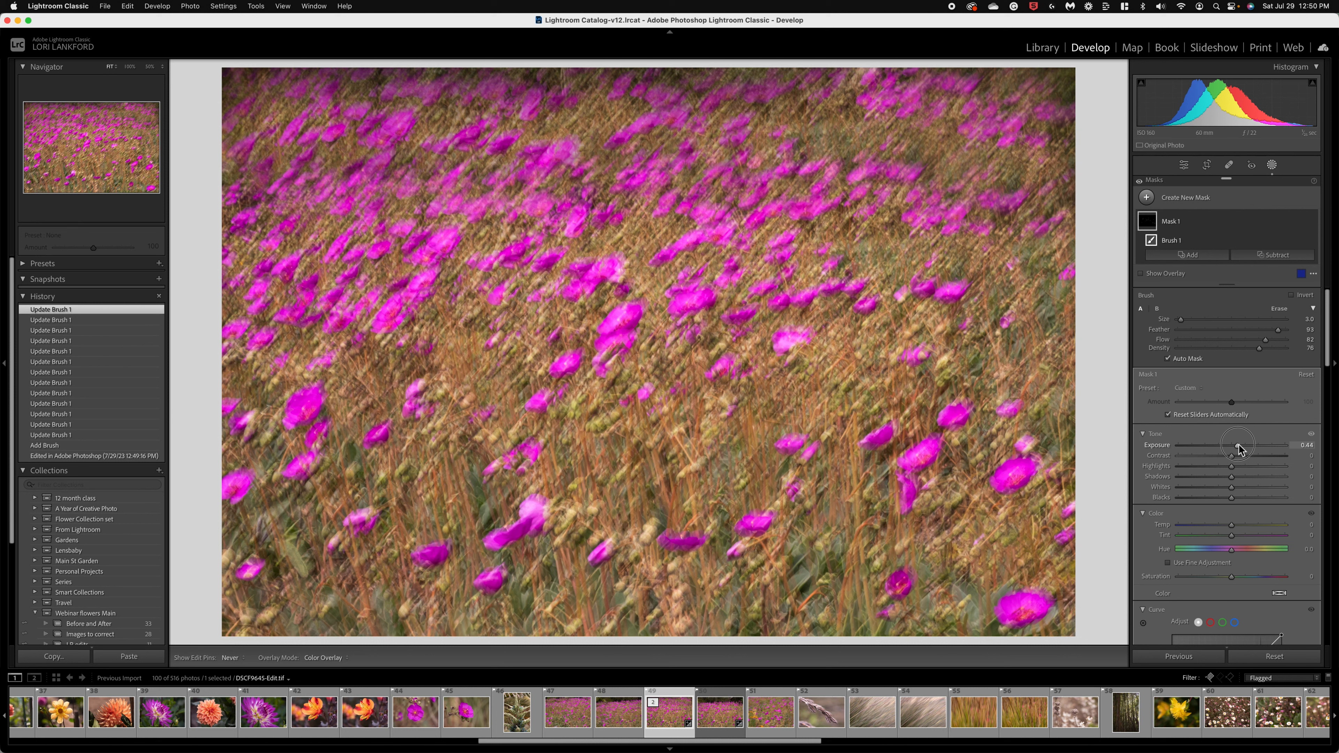
pyautogui.moveTo(1242, 444); pyautogui.dragTo(1248, 491)
pyautogui.click(1246, 491)
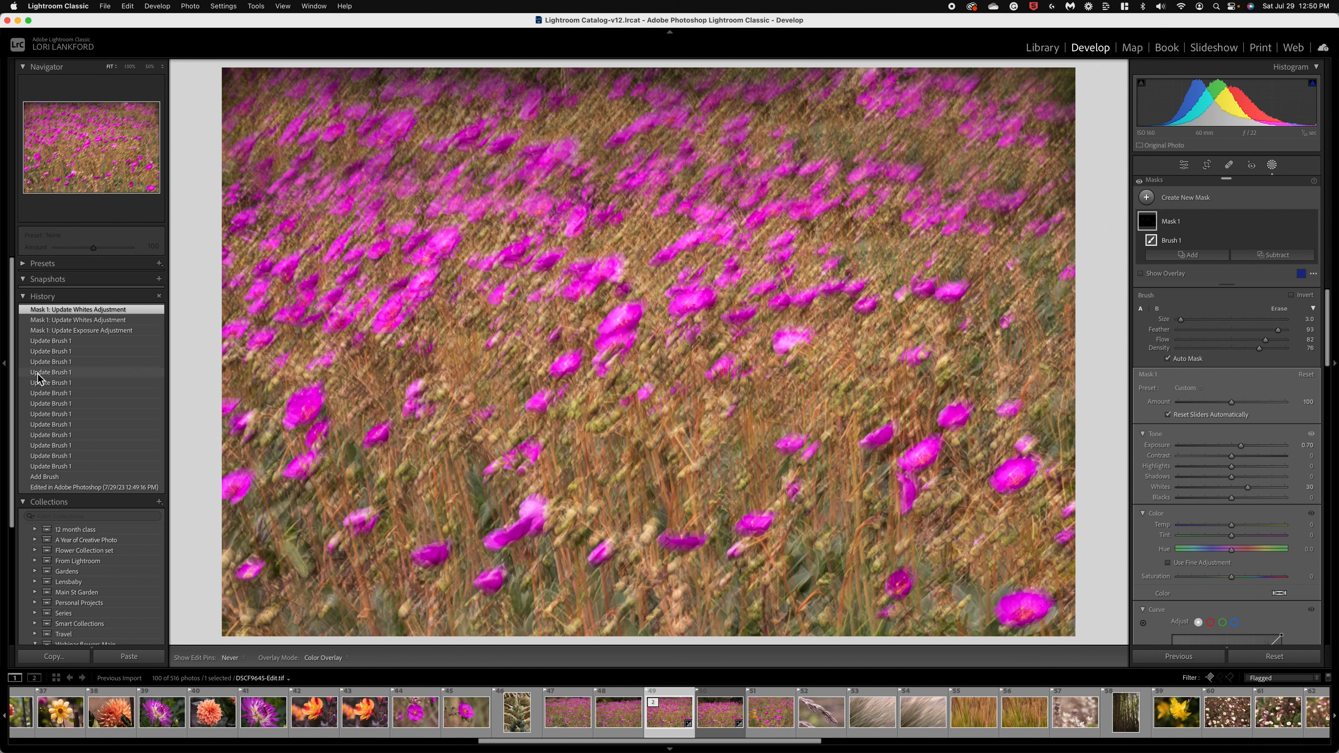
# Compare the Edited in Adobe Photoshop history state with the latest mask adjustment, ending on the latest state.
pyautogui.click(72, 488)
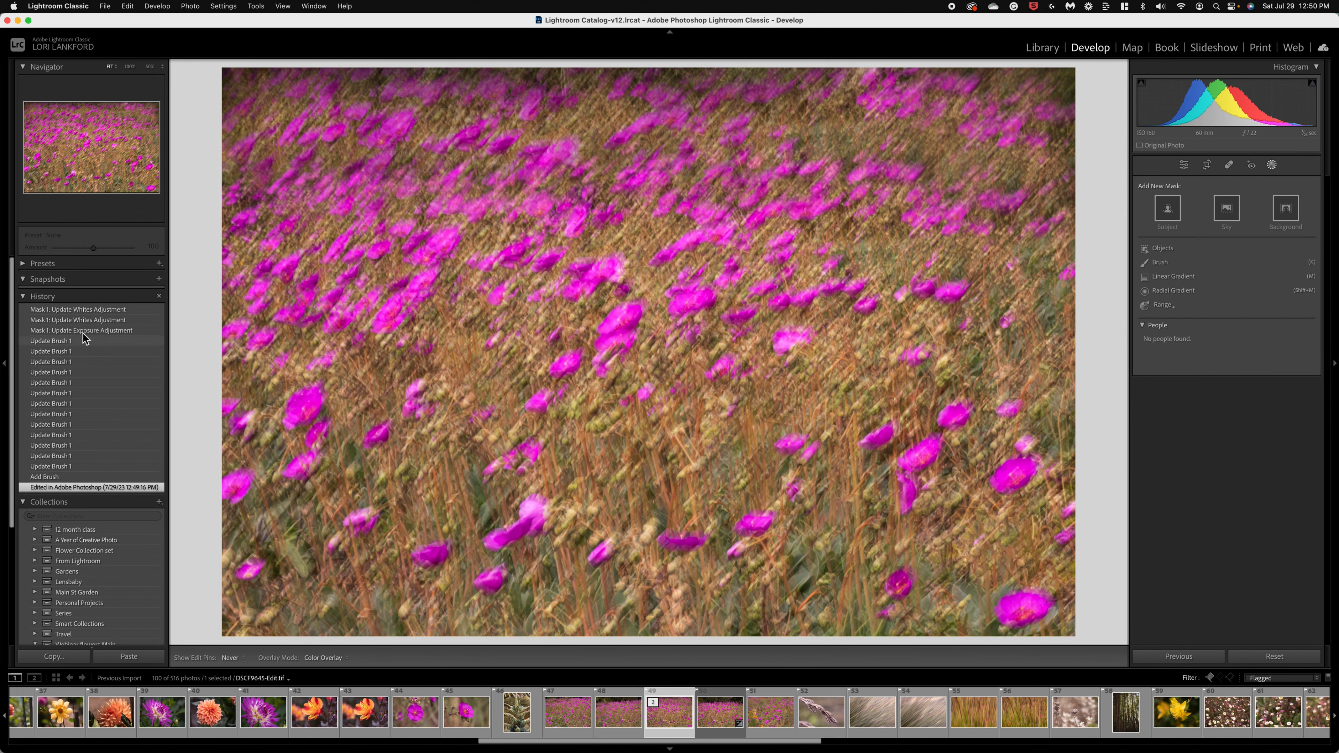
pyautogui.click(90, 314)
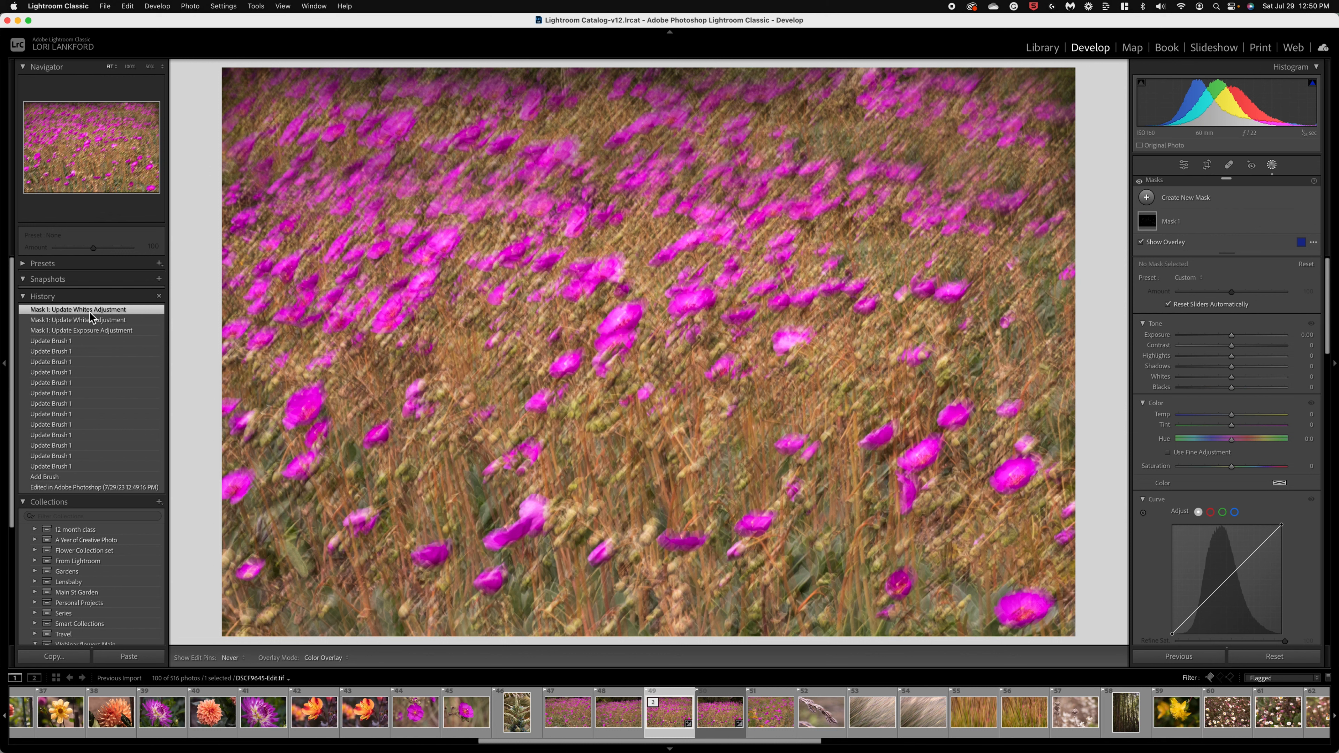
pyautogui.click(74, 487)
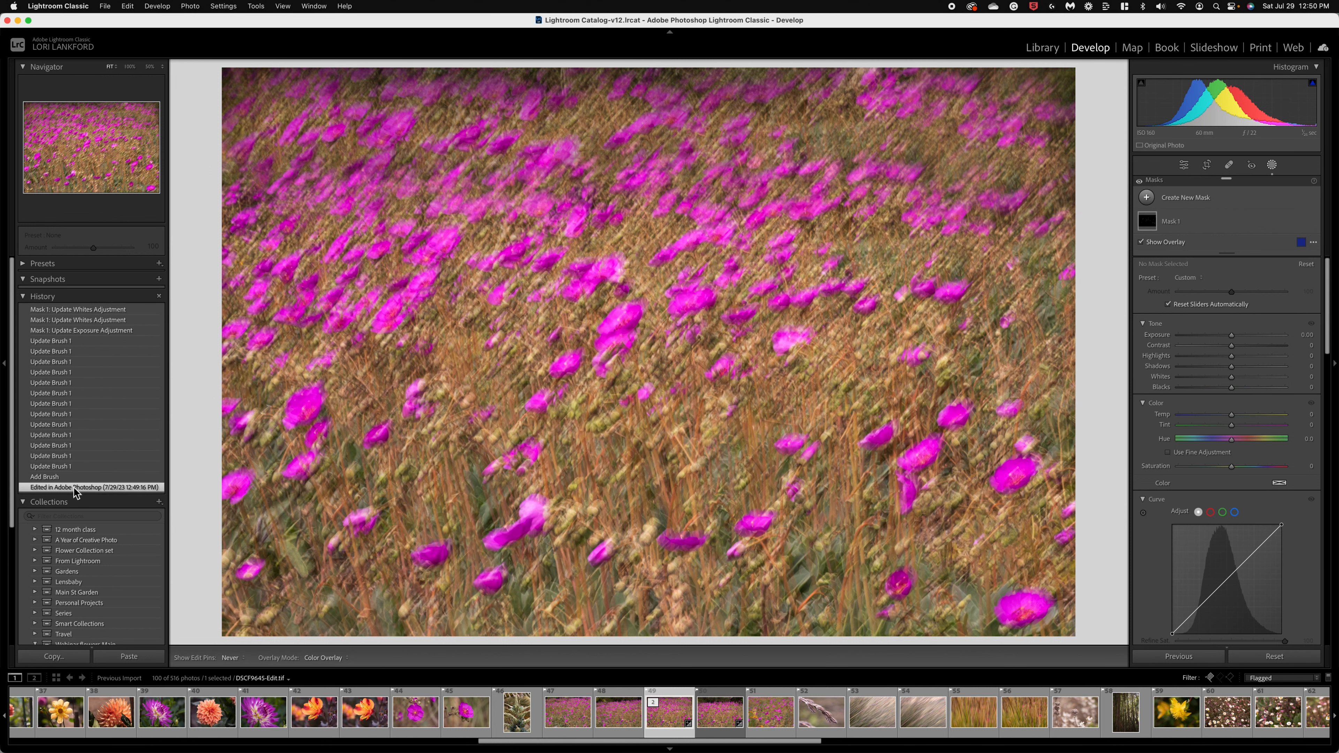
pyautogui.click(98, 311)
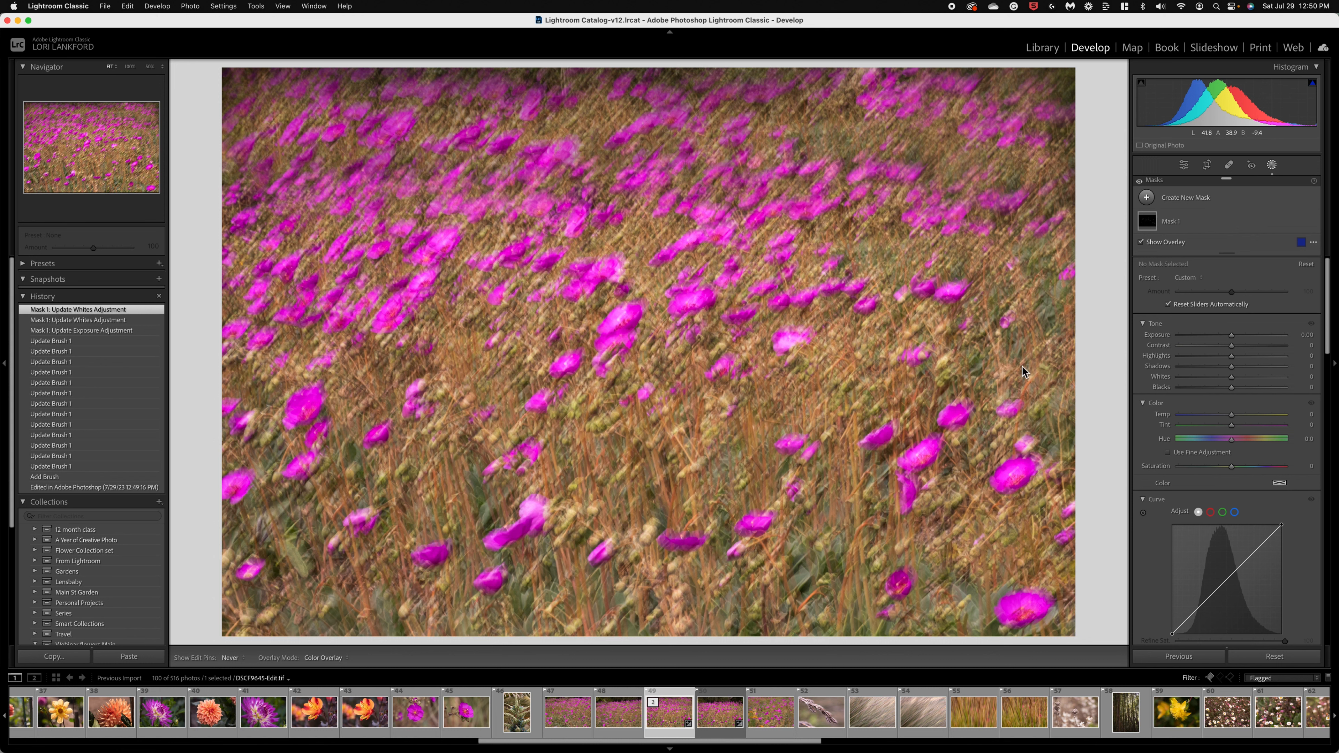
# Leave masking and add a highlights point to the photo's overall tone curve at input 200, output 198.
pyautogui.click(1258, 549)
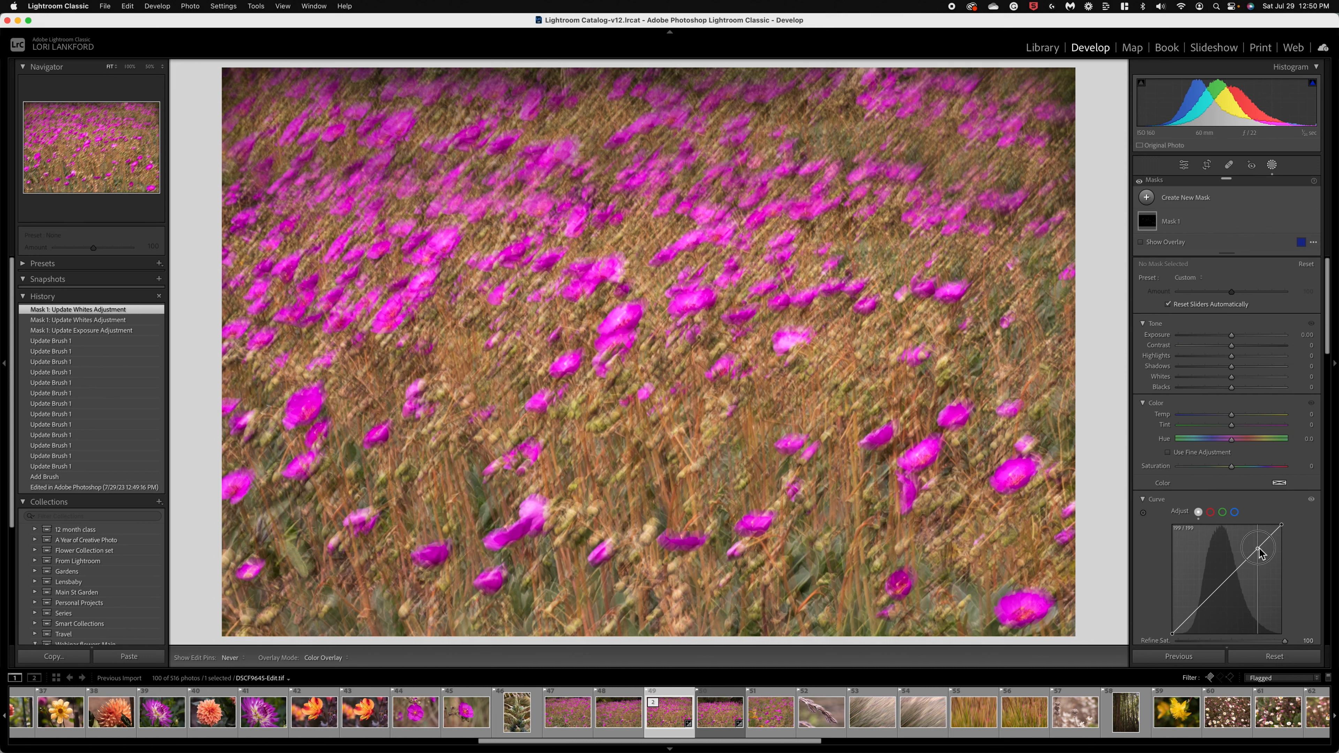
pyautogui.moveTo(1258, 548); pyautogui.dragTo(1259, 545)
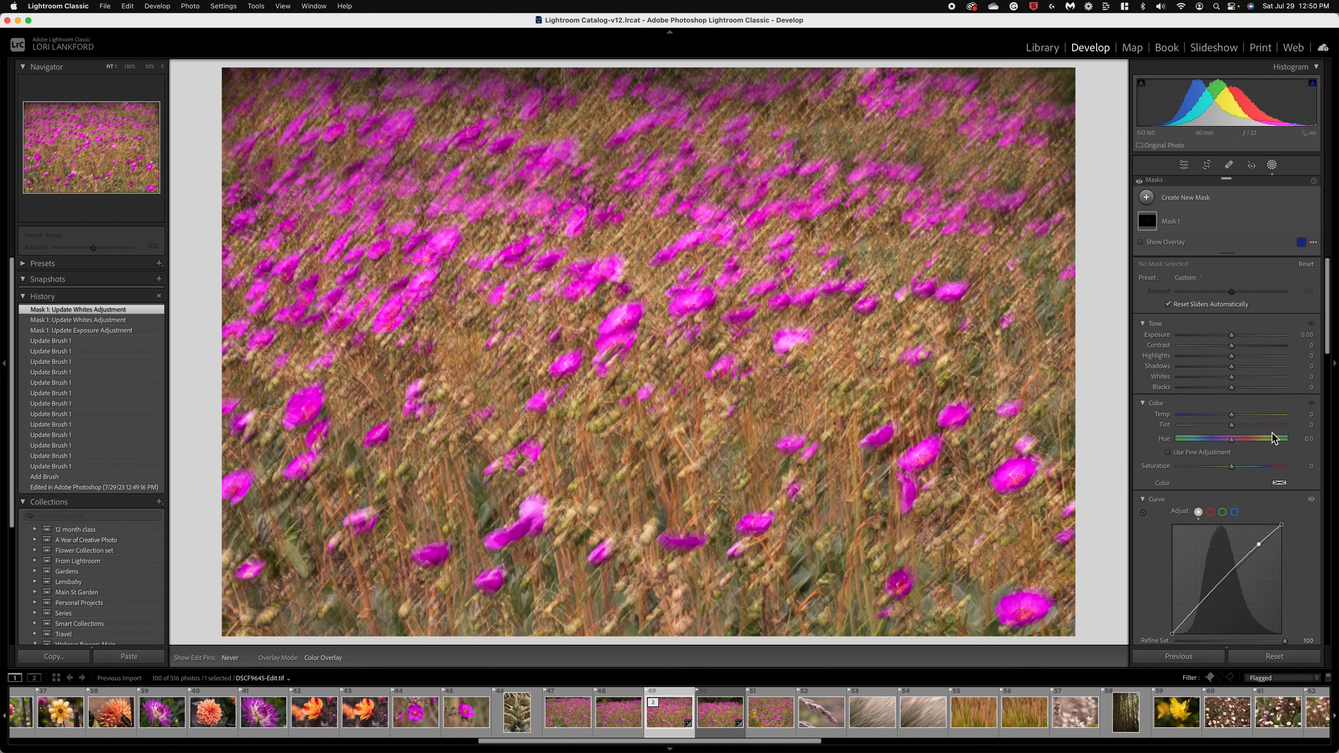
pyautogui.click(1185, 165)
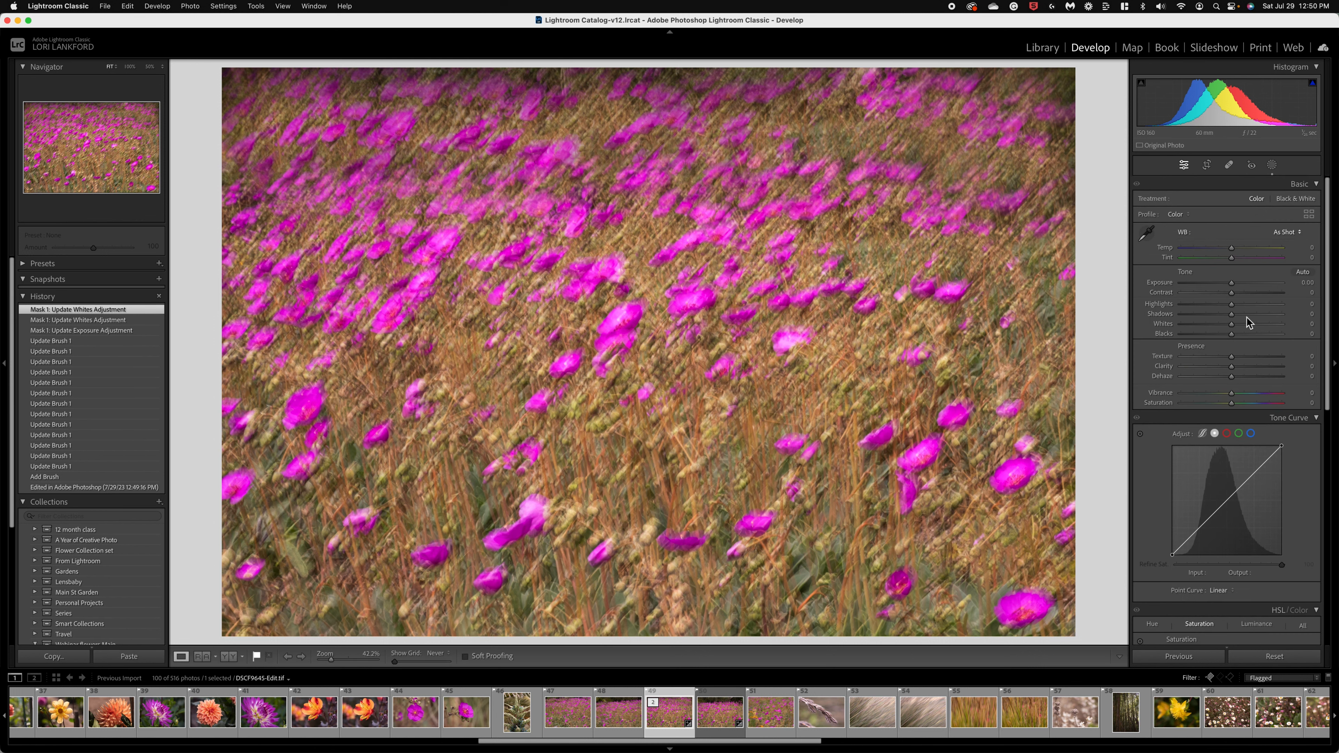
pyautogui.moveTo(1260, 477); pyautogui.dragTo(1259, 470)
# Reduce the flower colours' saturation to Magenta -14 and Purple -4 in the HSL adjustments.
pyautogui.scroll(-5, 1247, 524)
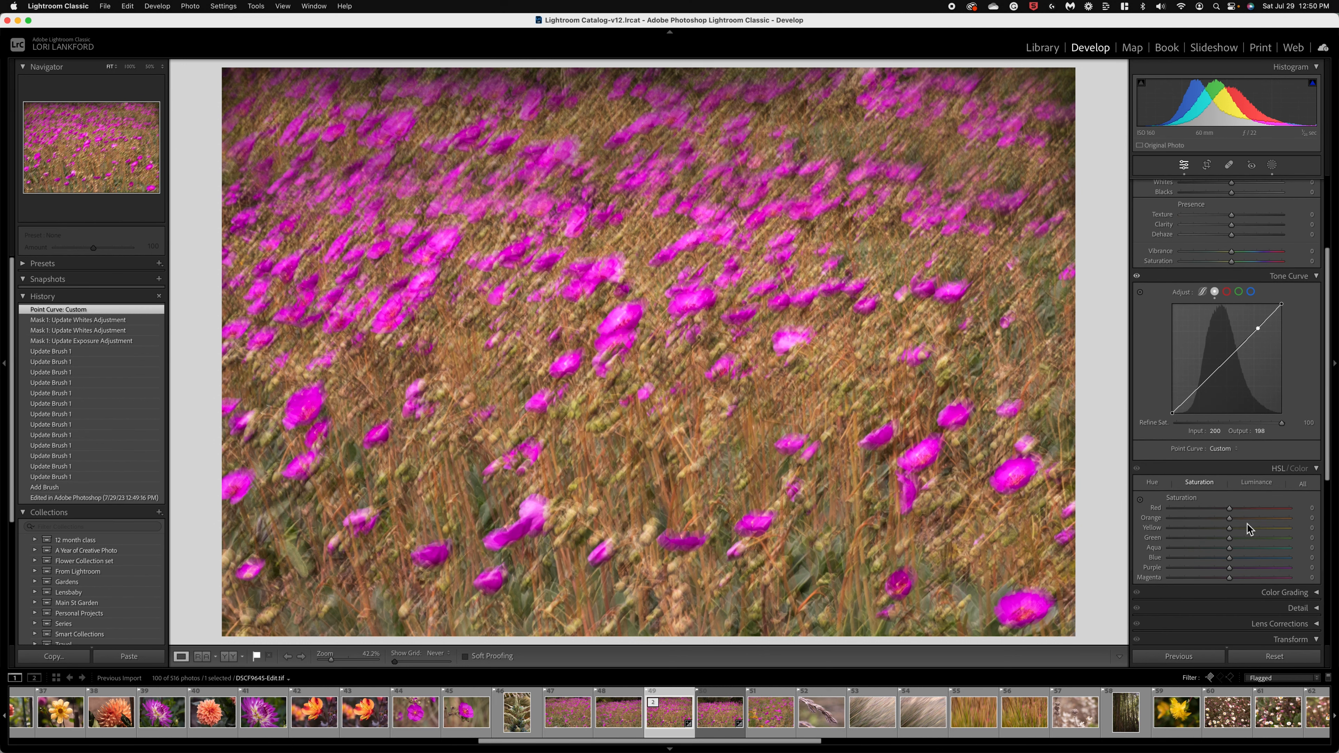
pyautogui.click(1221, 577)
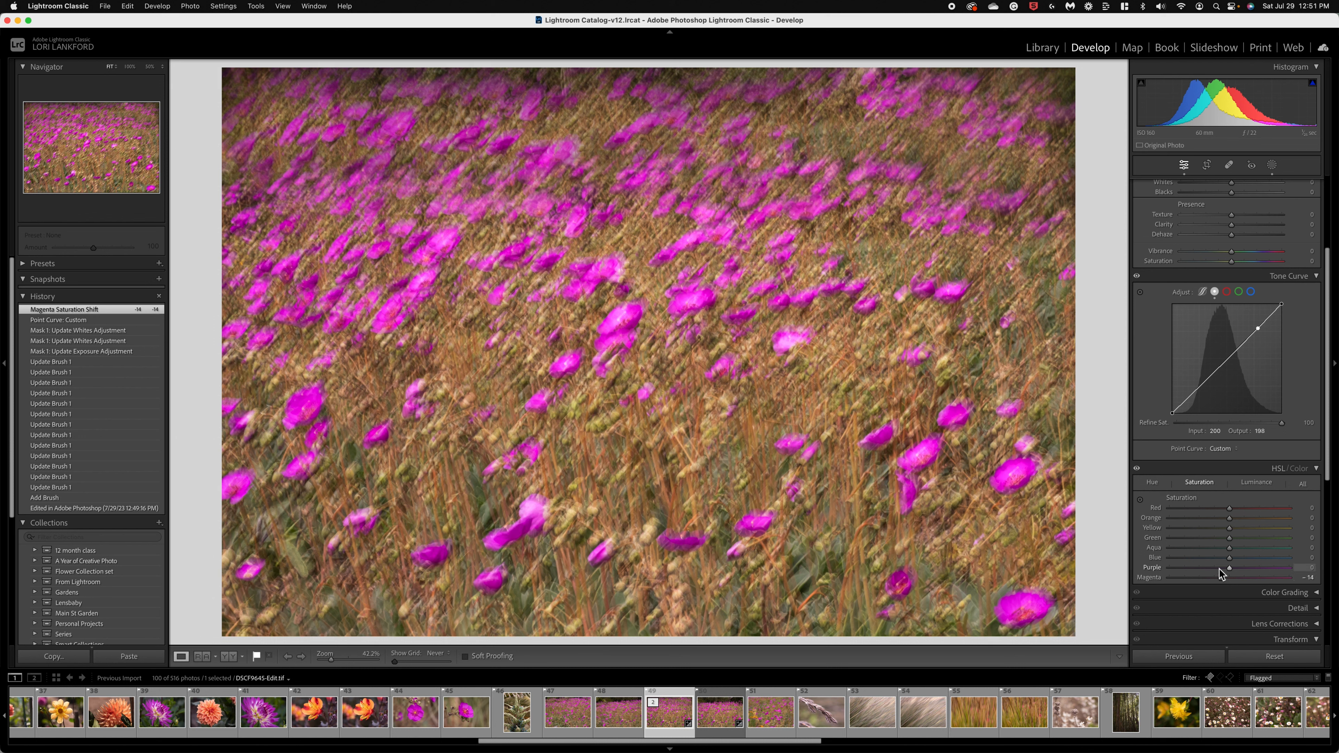
pyautogui.click(1218, 567)
pyautogui.moveTo(1218, 567); pyautogui.dragTo(1227, 568)
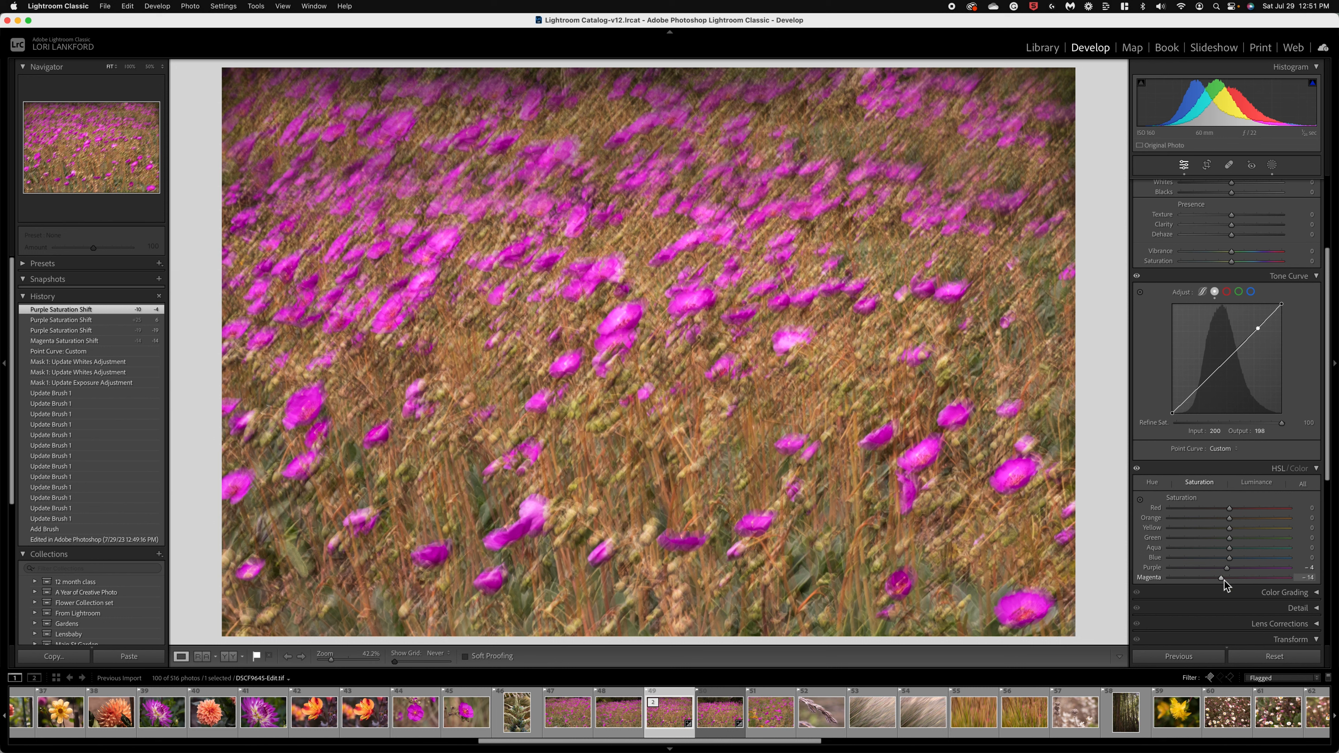
# Adjust the foliage colours' saturation to Green +26, Aqua +41 and Yellow -18.
pyautogui.click(1245, 537)
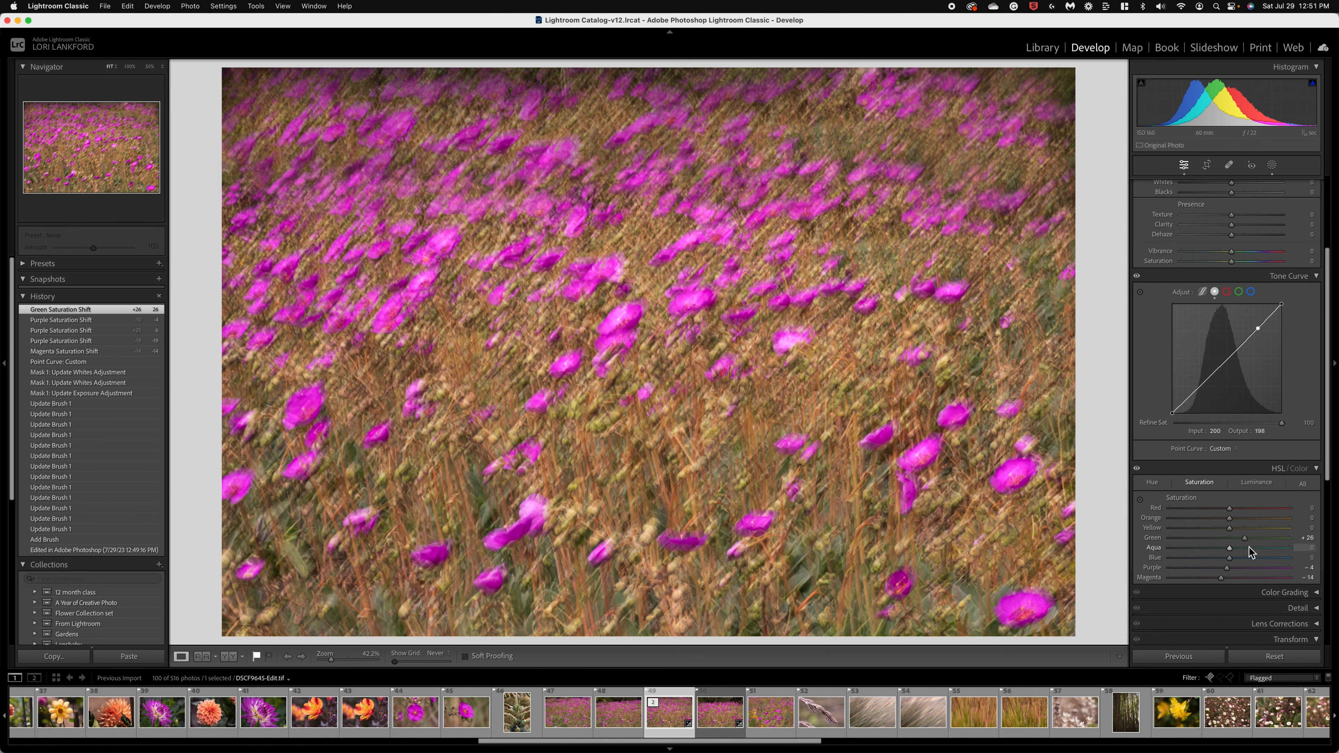
pyautogui.click(1248, 547)
pyautogui.click(1254, 548)
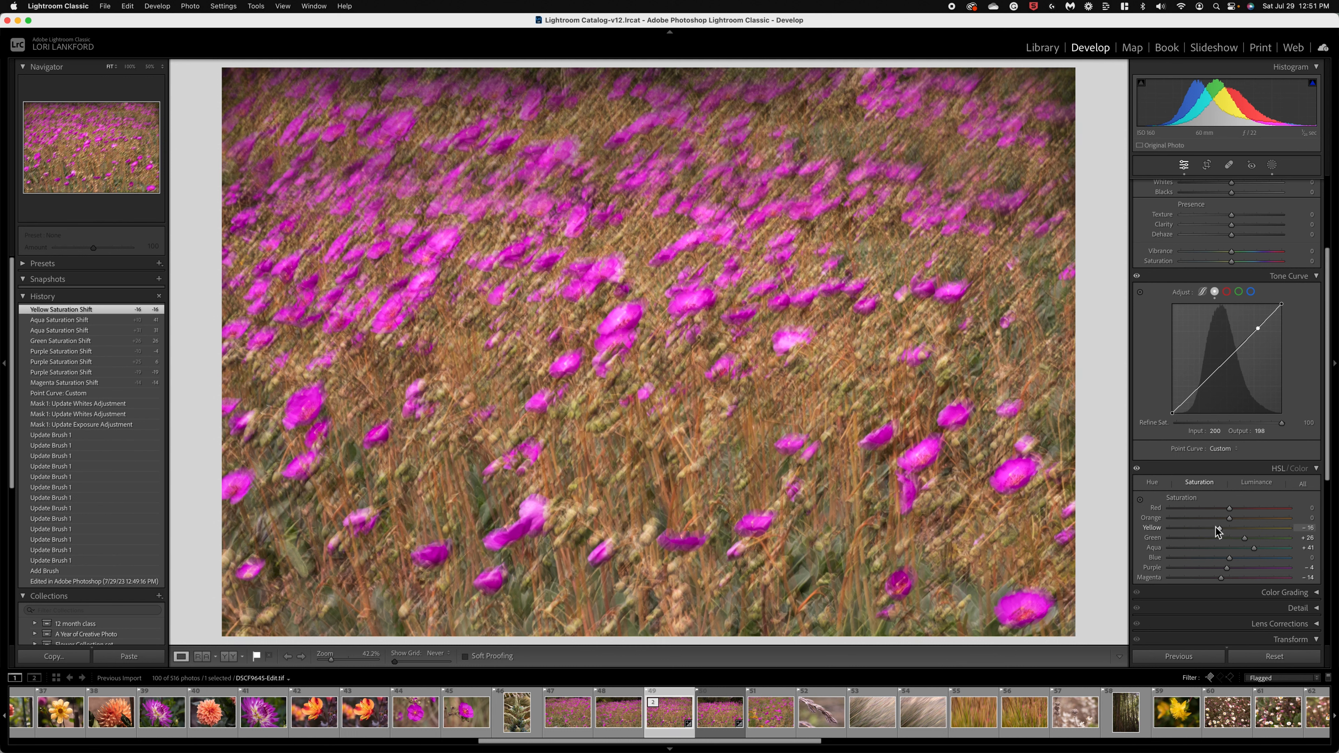
pyautogui.moveTo(1215, 527); pyautogui.dragTo(1212, 528)
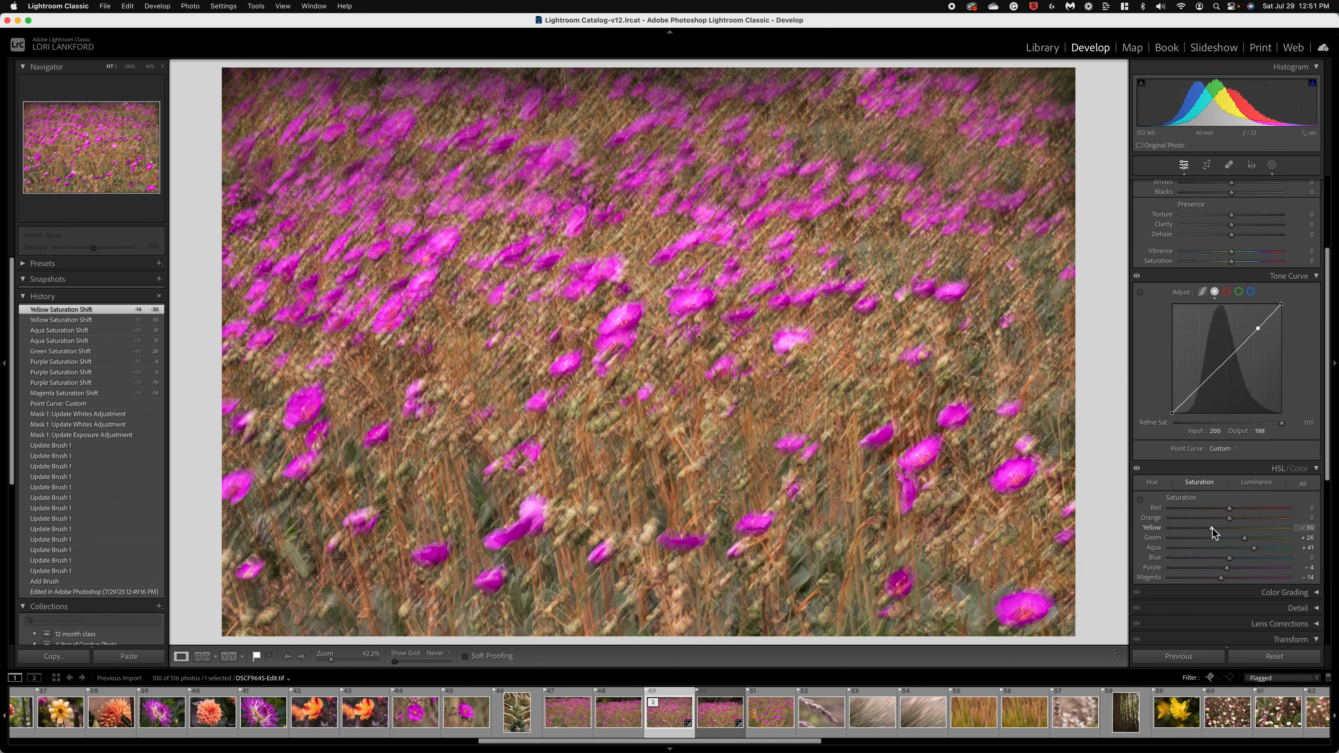
pyautogui.click(1219, 528)
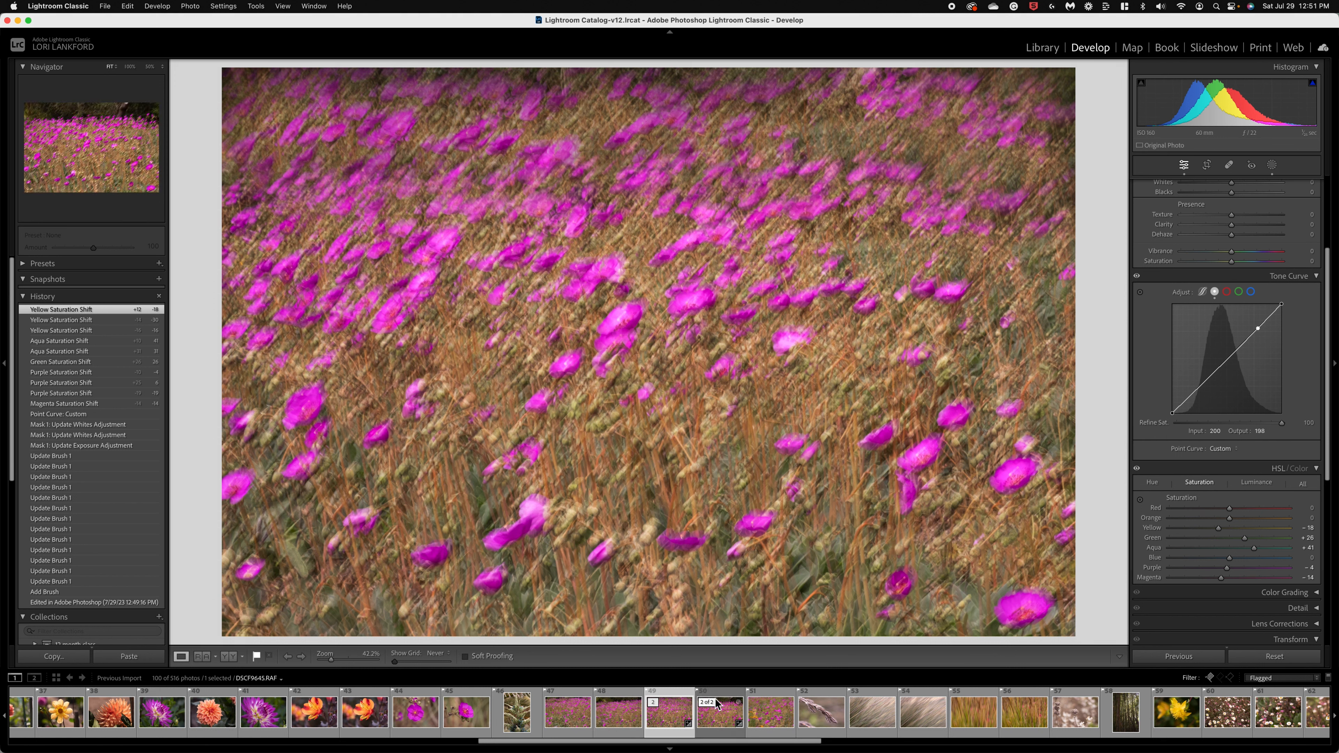
# Compare the before and after views of the retouched flower photo, and view the original DSCF9645.RAF.
pyautogui.press('\\')
pyautogui.press('\\')
pyautogui.press('\\')
pyautogui.press('\\')
pyautogui.click(734, 719)
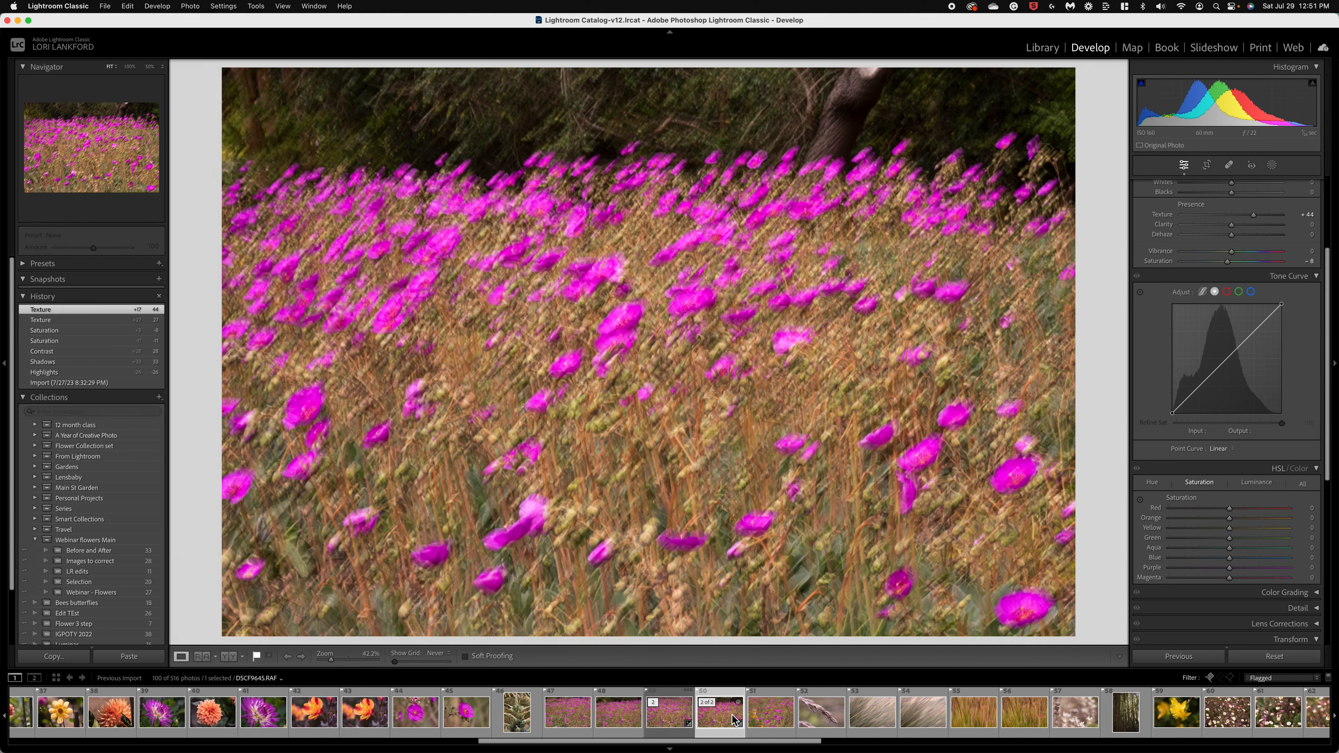
# Open the blurred grass photo DSCF9676.RAF for editing and set Highlights to -75 and Exposure to -0.65.
pyautogui.click(852, 711)
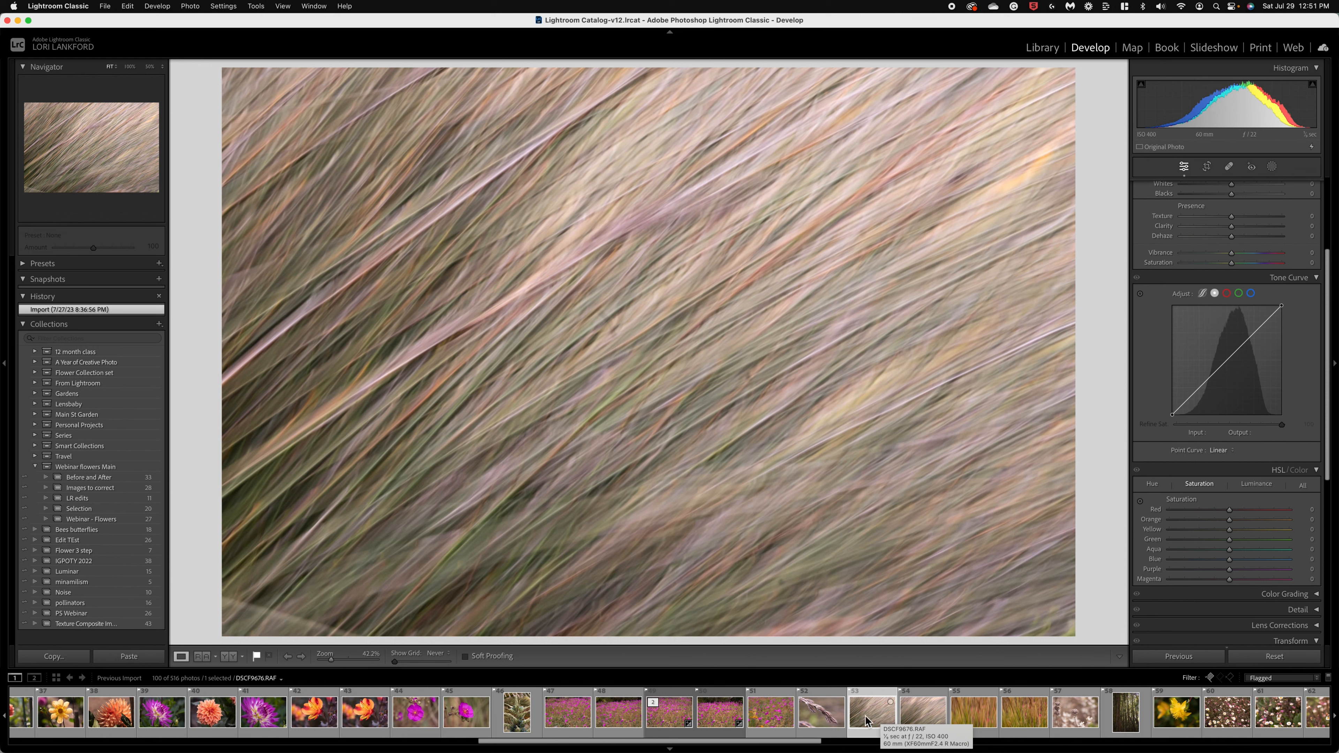
pyautogui.scroll(5, 1220, 395)
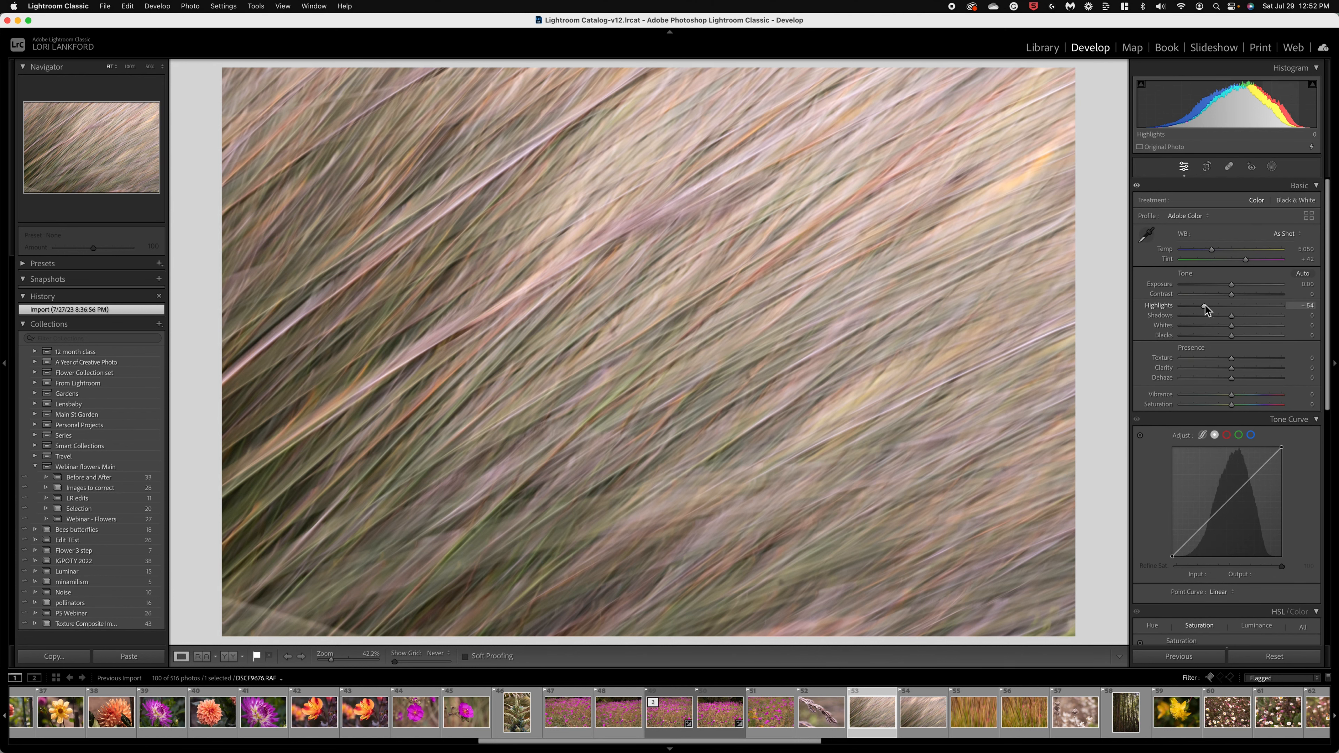
pyautogui.click(1196, 303)
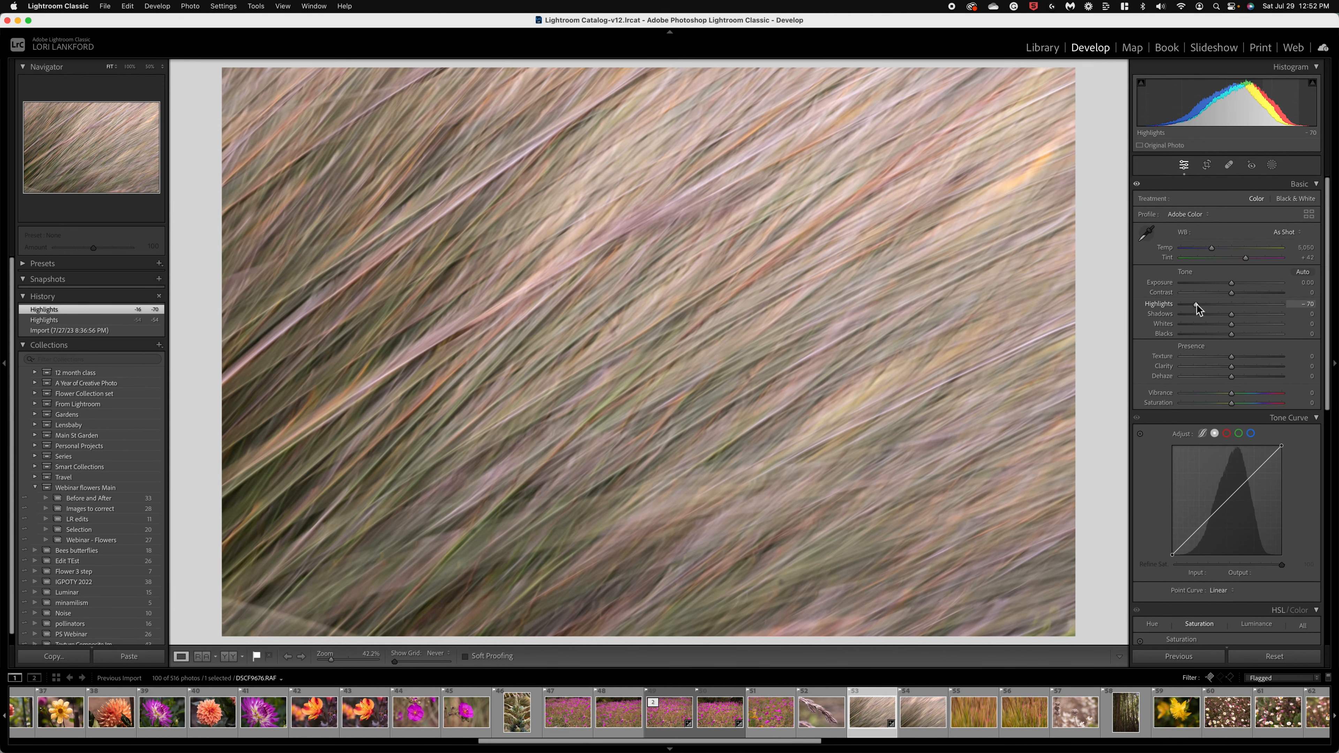
pyautogui.moveTo(1194, 304); pyautogui.dragTo(1226, 288)
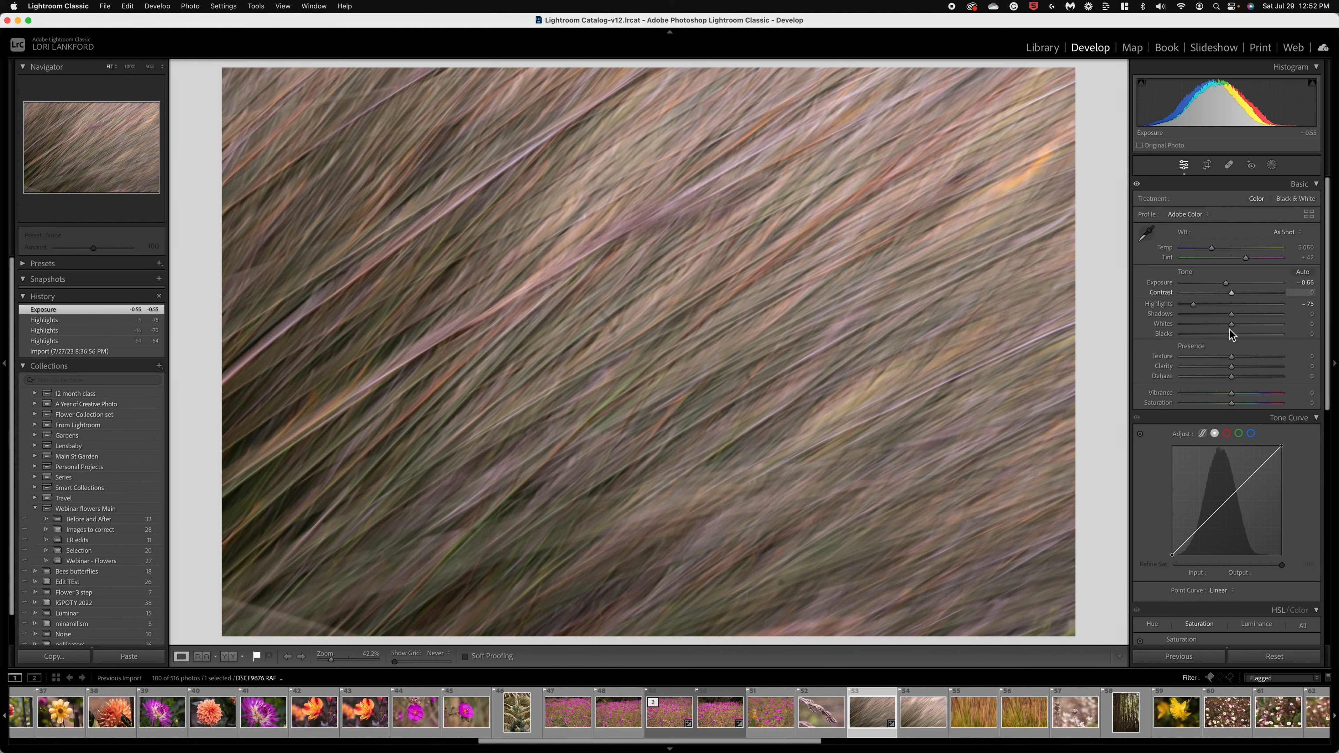
# Deepen the grass photo's tones with Blacks at -22 and Contrast at +52.
pyautogui.moveTo(1231, 333); pyautogui.dragTo(1220, 335)
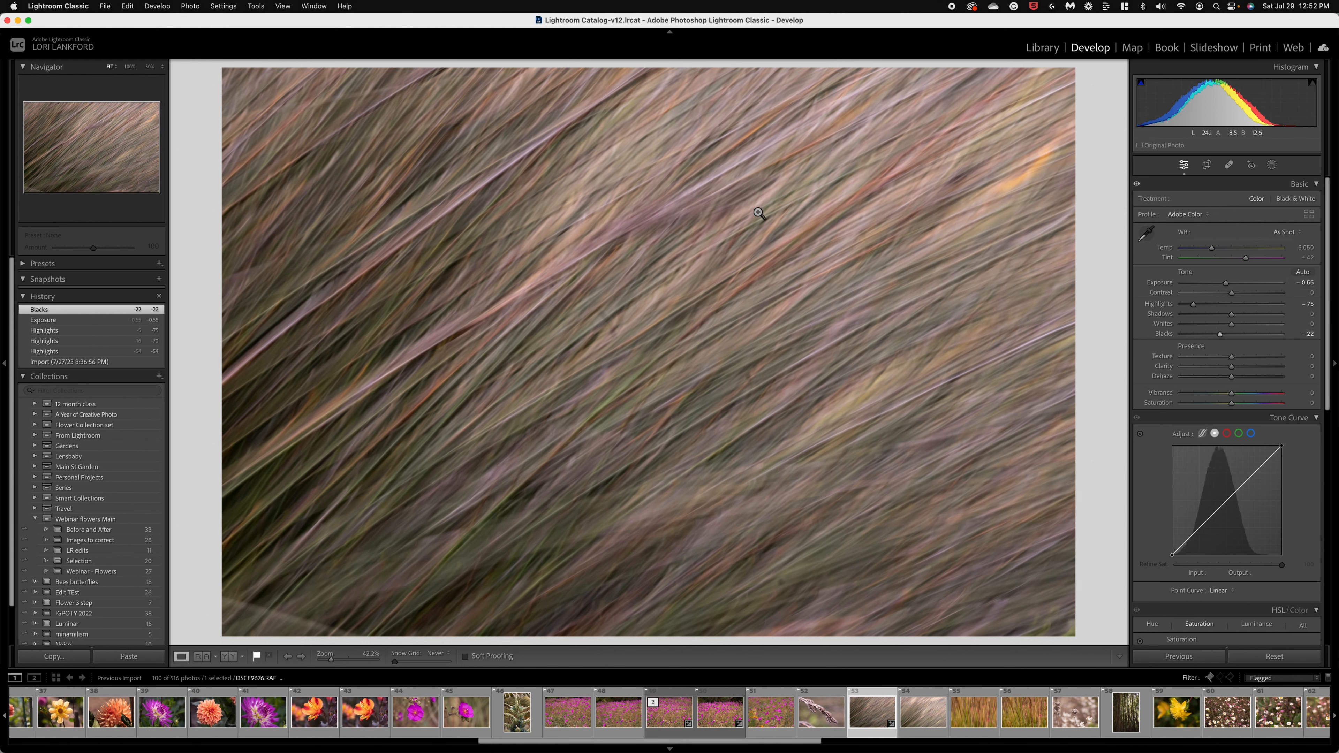
pyautogui.click(1250, 293)
pyautogui.moveTo(1249, 293); pyautogui.dragTo(1257, 292)
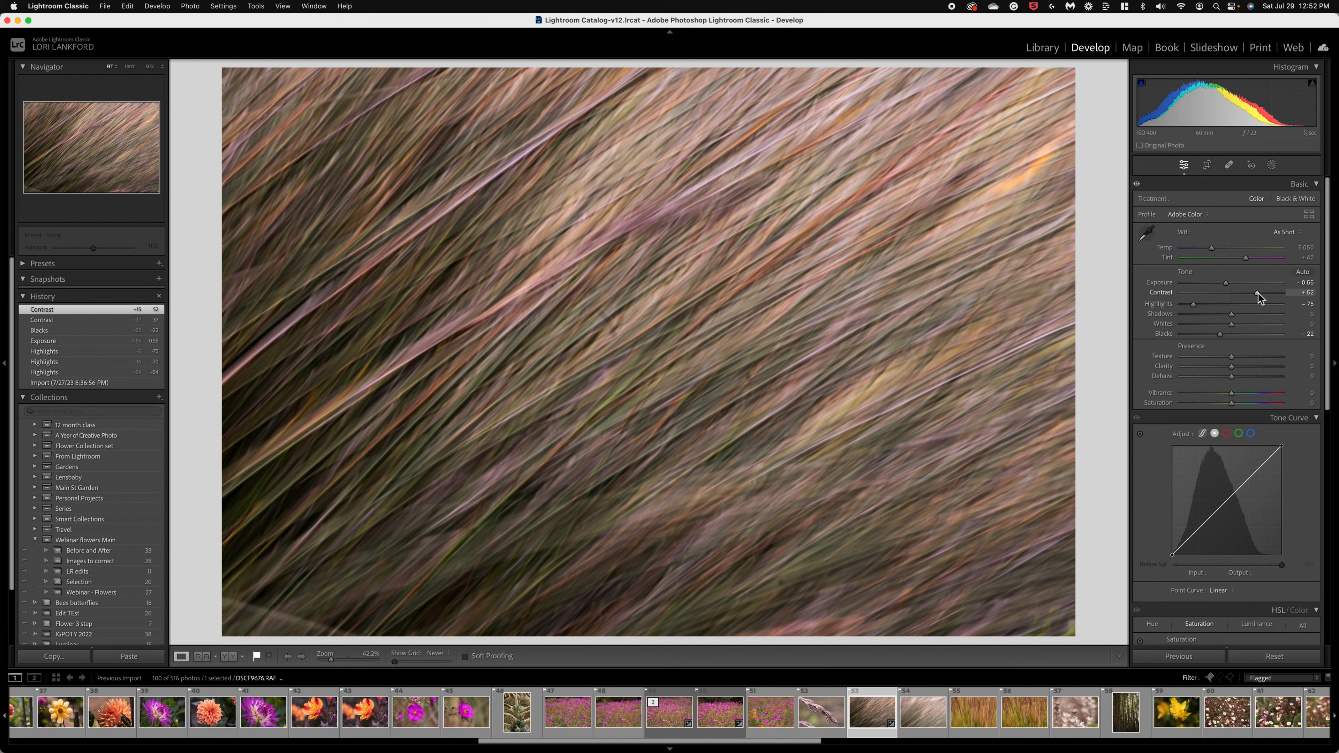
# Set the grass photo's Contrast to +53, Exposure to -0.40 and white balance Temp to 5,199.
pyautogui.moveTo(1257, 293); pyautogui.dragTo(1226, 283)
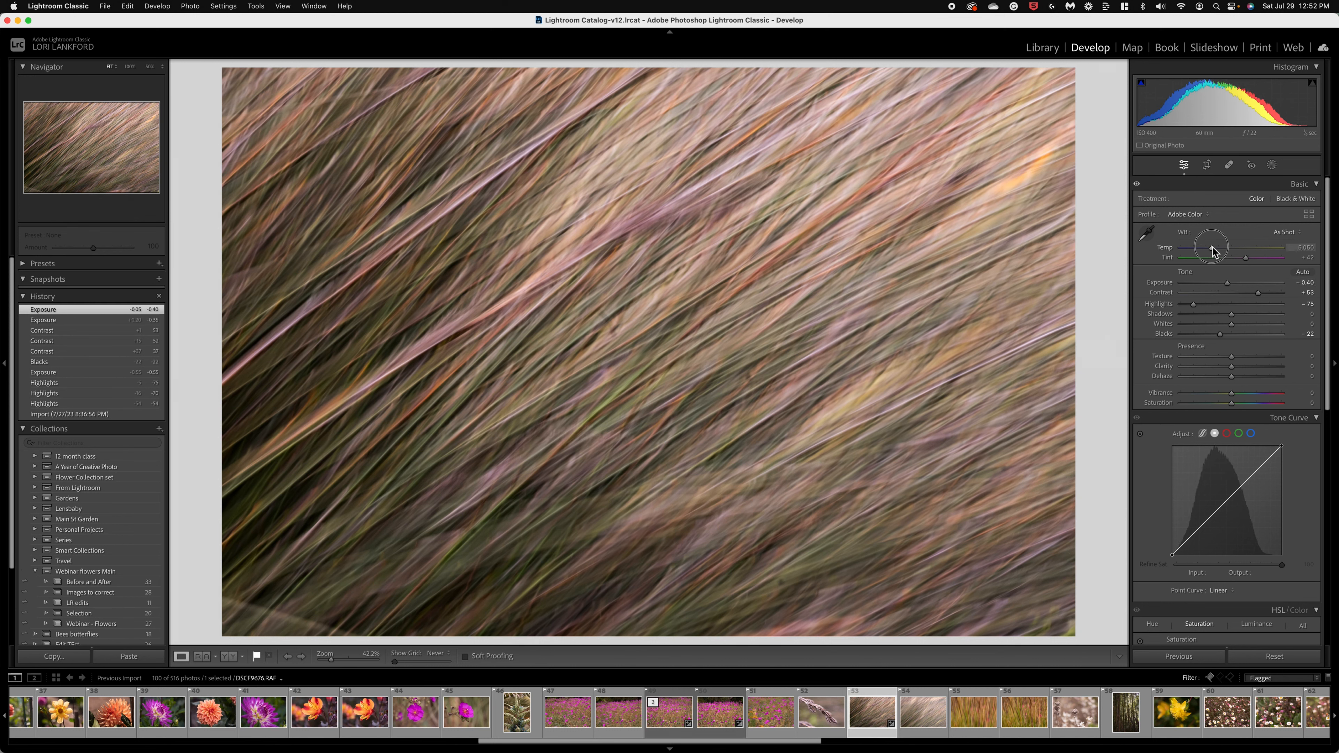
pyautogui.moveTo(1212, 247); pyautogui.dragTo(1214, 248)
# Add a linear gradient mask over the photo's left side, show its overlay, and lower its Temp slightly to cool the area.
pyautogui.click(1272, 166)
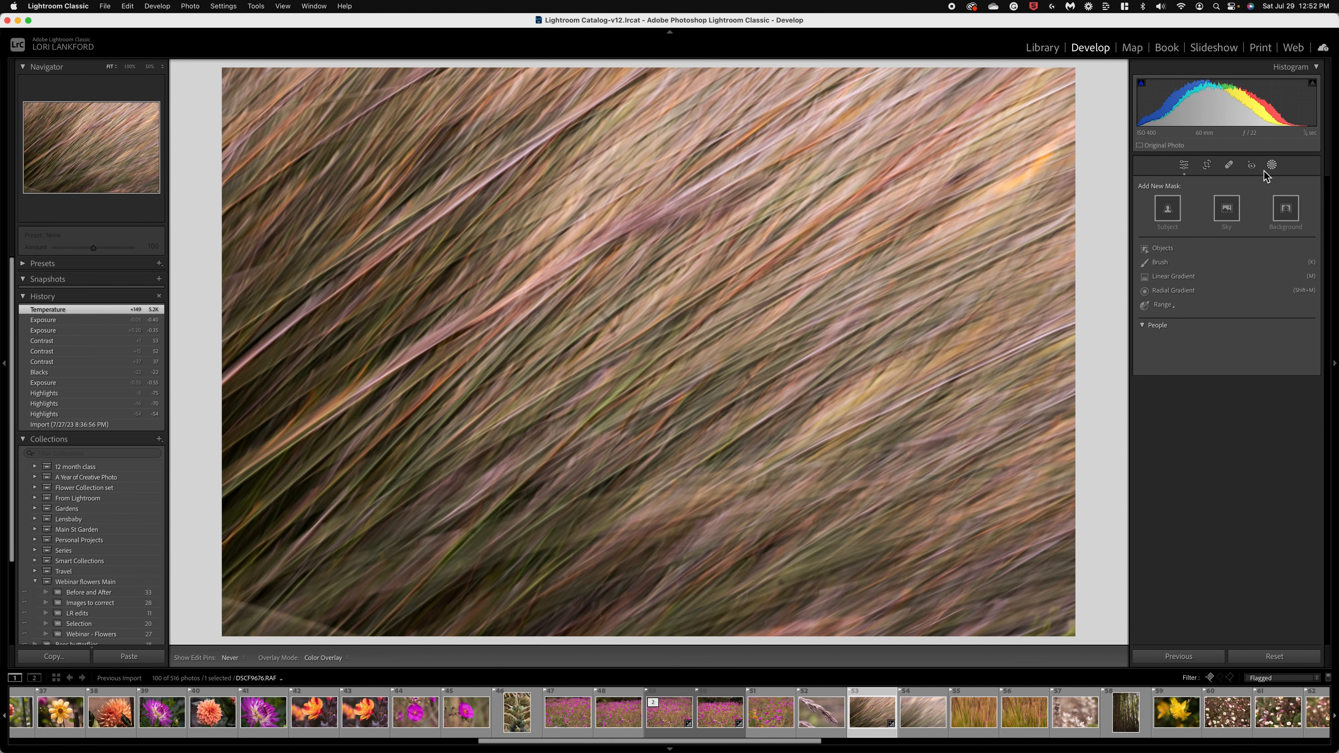
pyautogui.click(1165, 280)
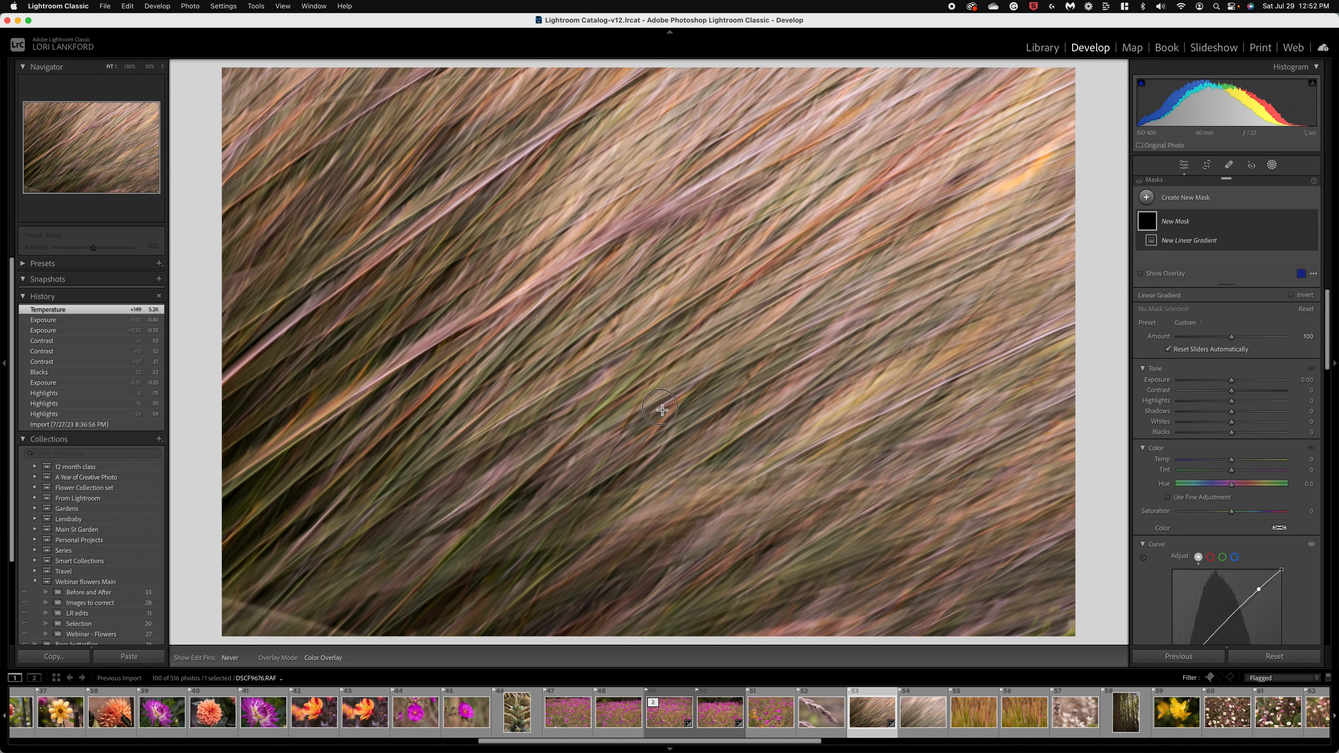
pyautogui.click(710, 391)
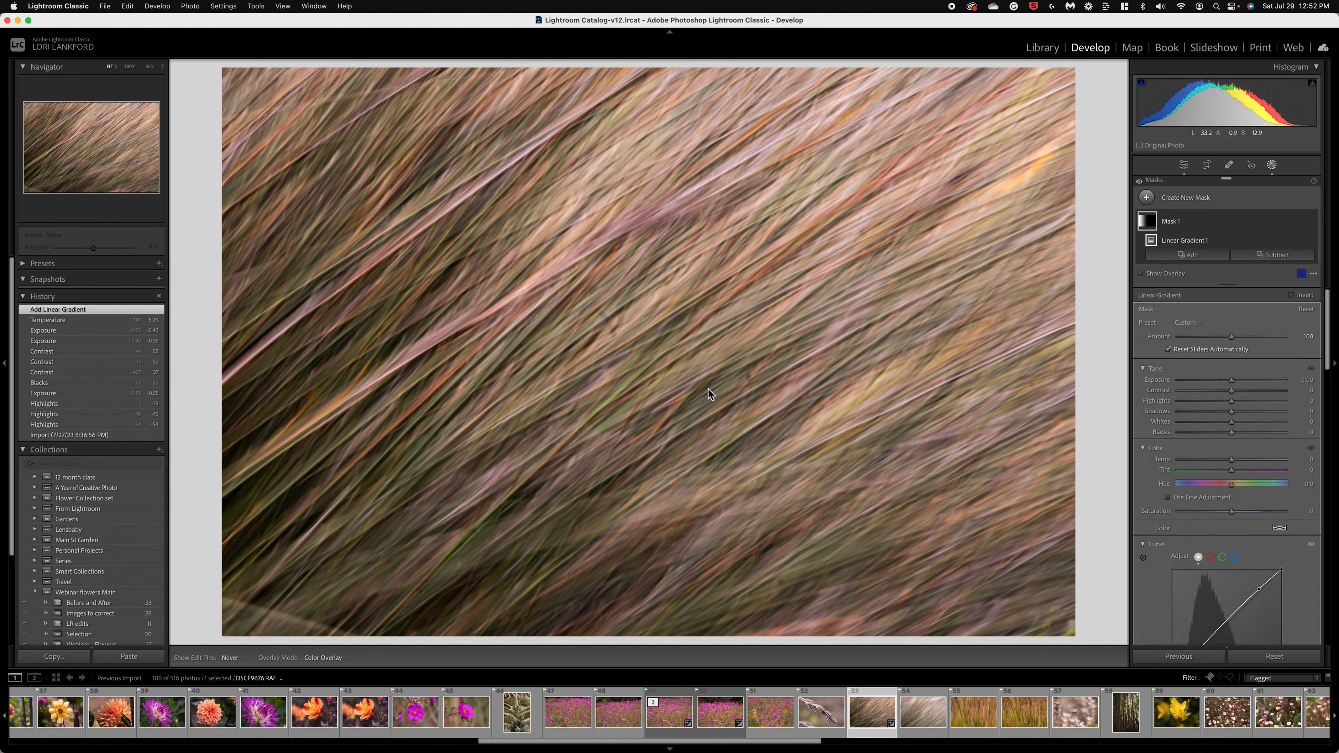
pyautogui.click(1140, 274)
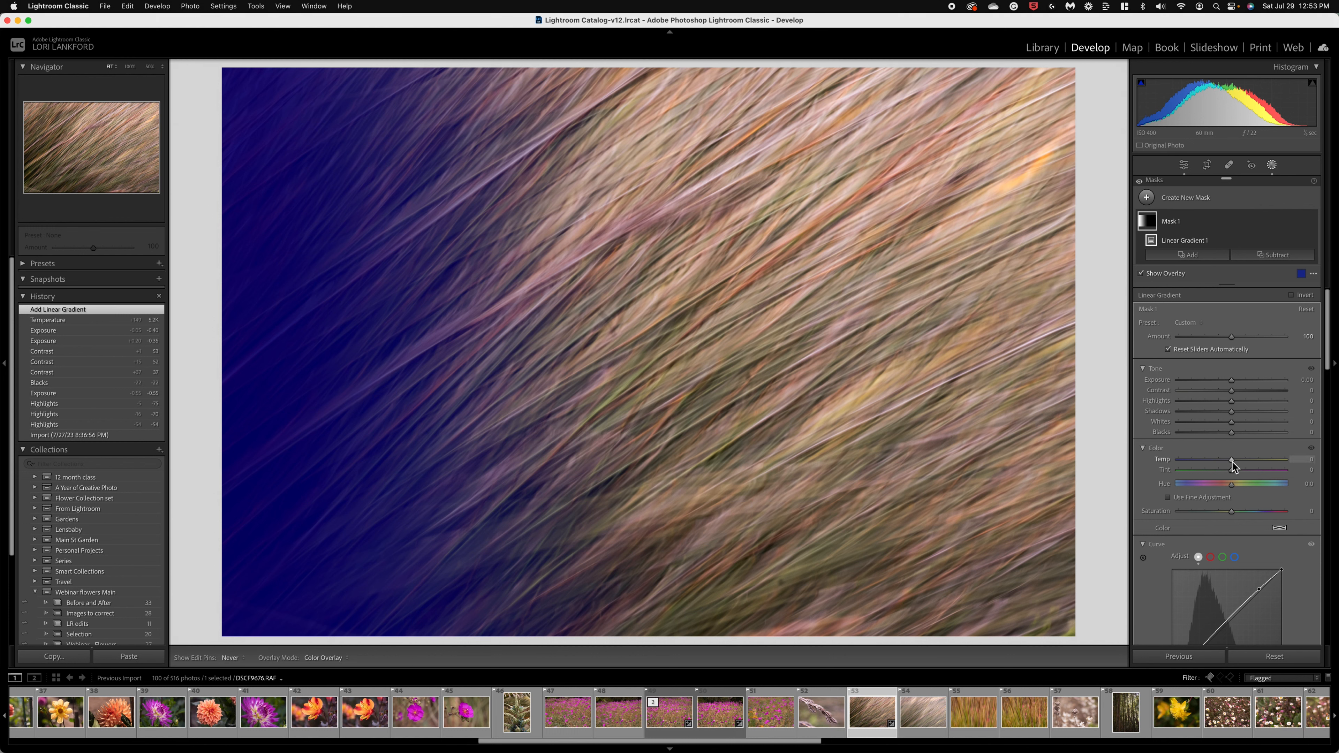
pyautogui.moveTo(1232, 465); pyautogui.dragTo(1222, 465)
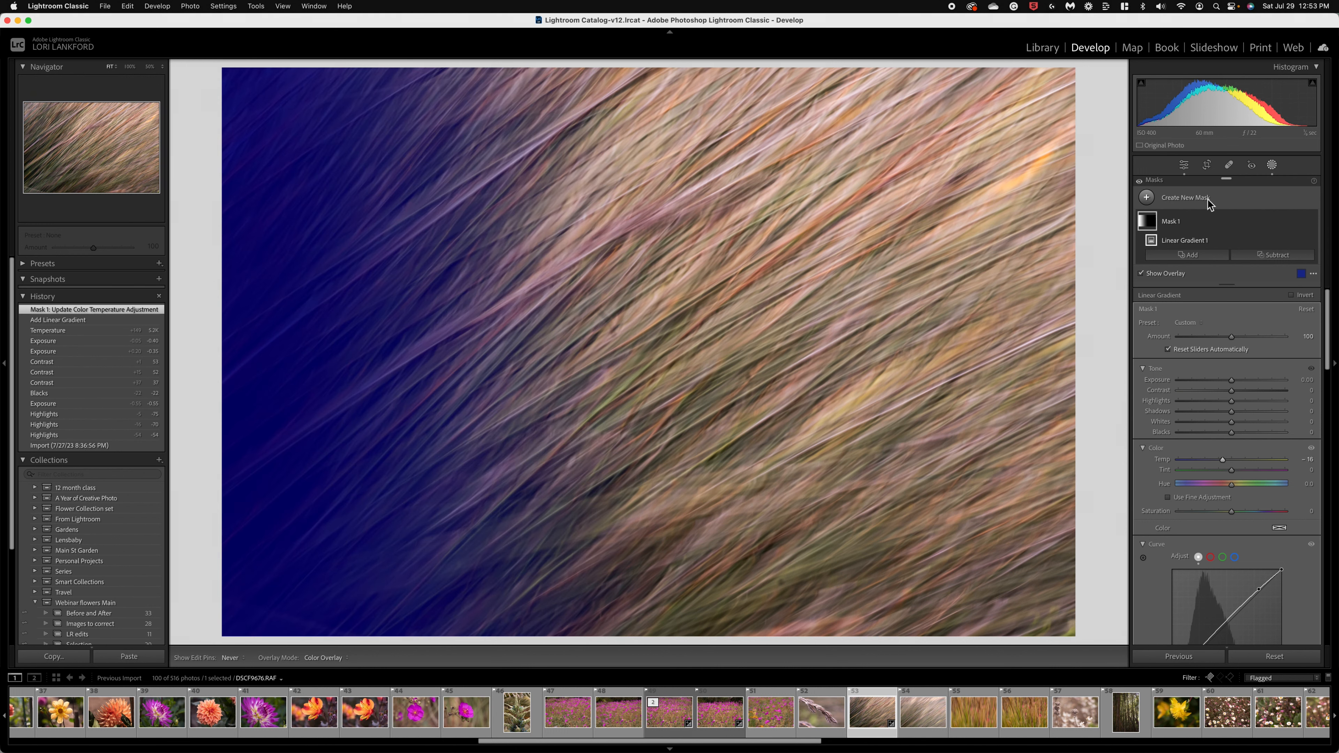
# Set the overall Exposure to -0.45 and pull the tone curve's midpoint down to Input 135, Output 118.
pyautogui.click(1183, 165)
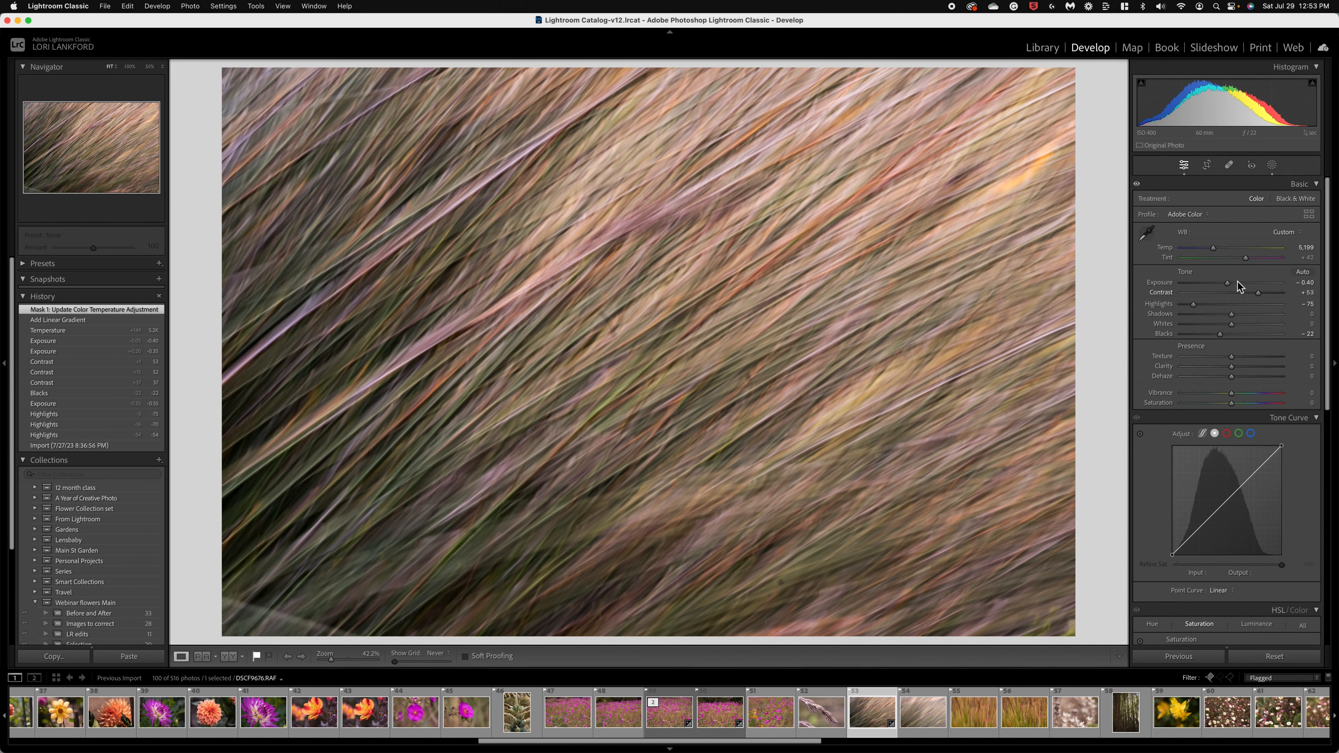
pyautogui.moveTo(1226, 283); pyautogui.dragTo(1226, 284)
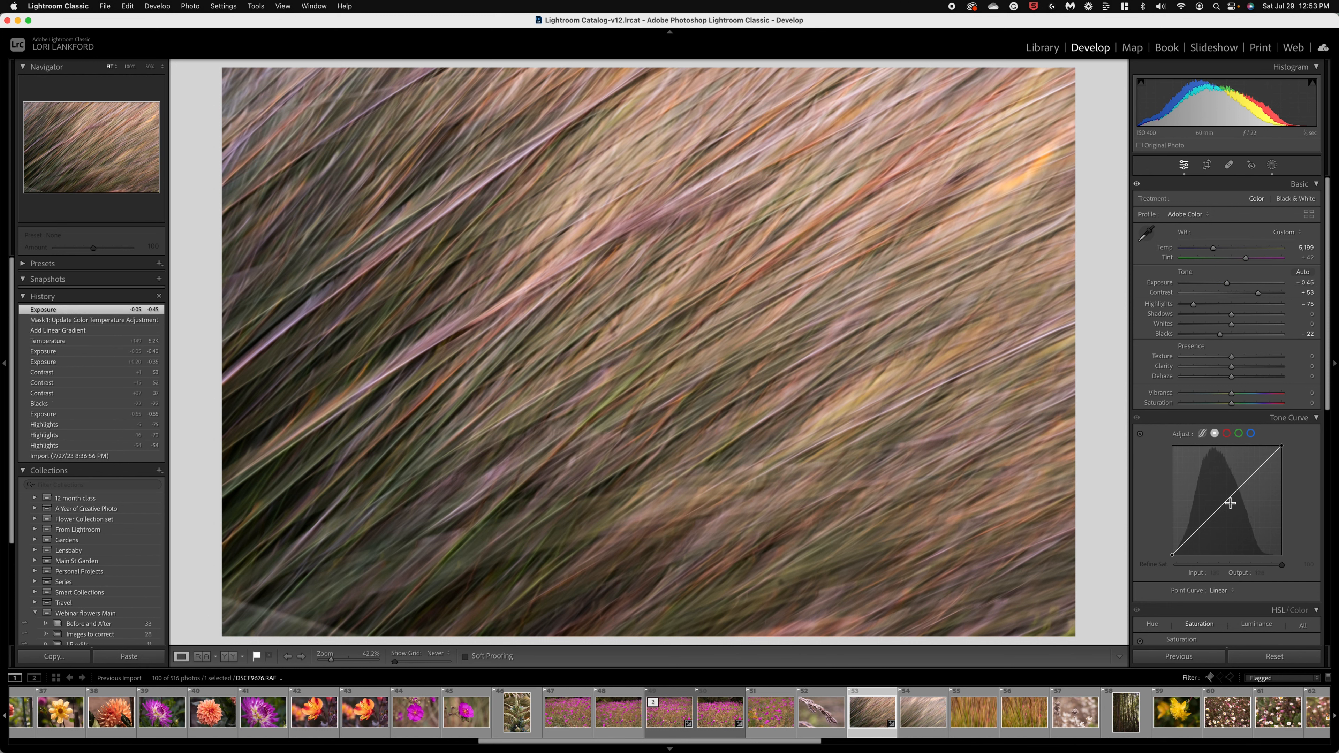
pyautogui.moveTo(1230, 503); pyautogui.dragTo(1232, 508)
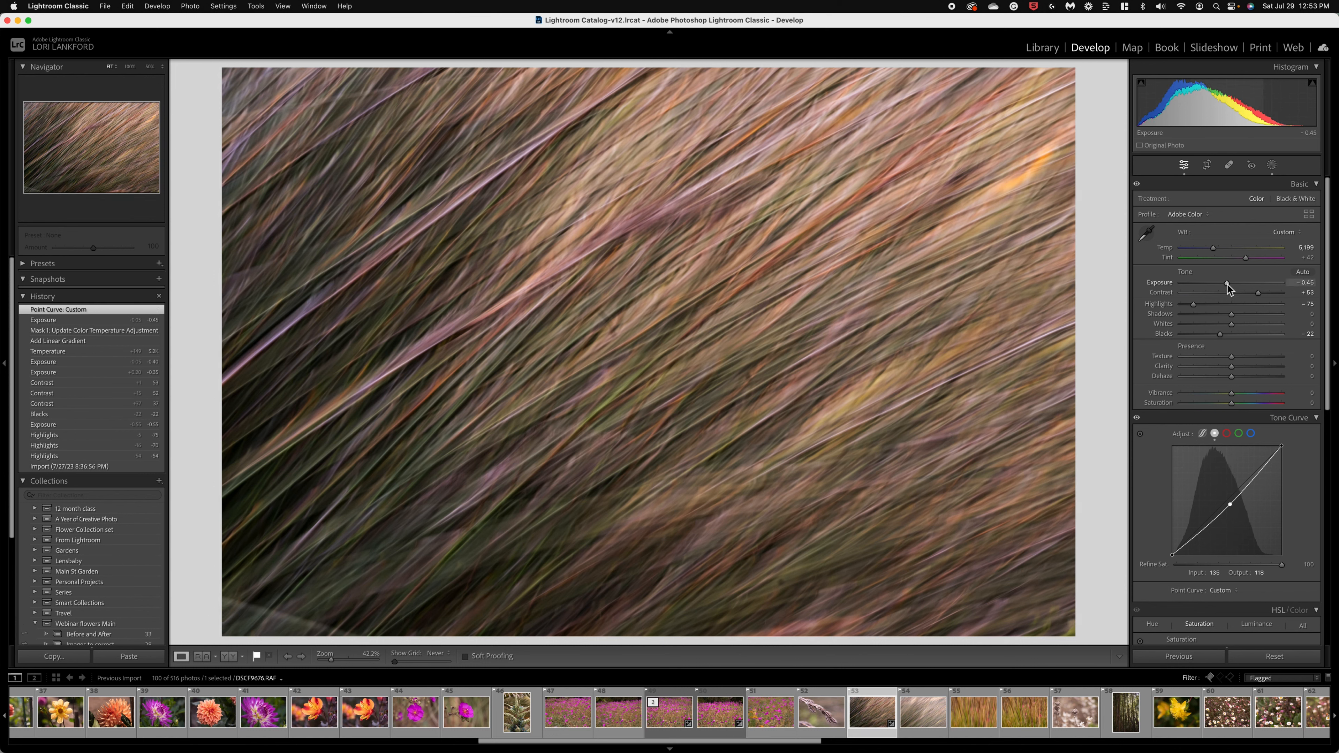
# Brighten the grass photo's tones with Exposure at -0.30, Highlights at -28 and Whites at +18.
pyautogui.moveTo(1226, 285); pyautogui.dragTo(1208, 303)
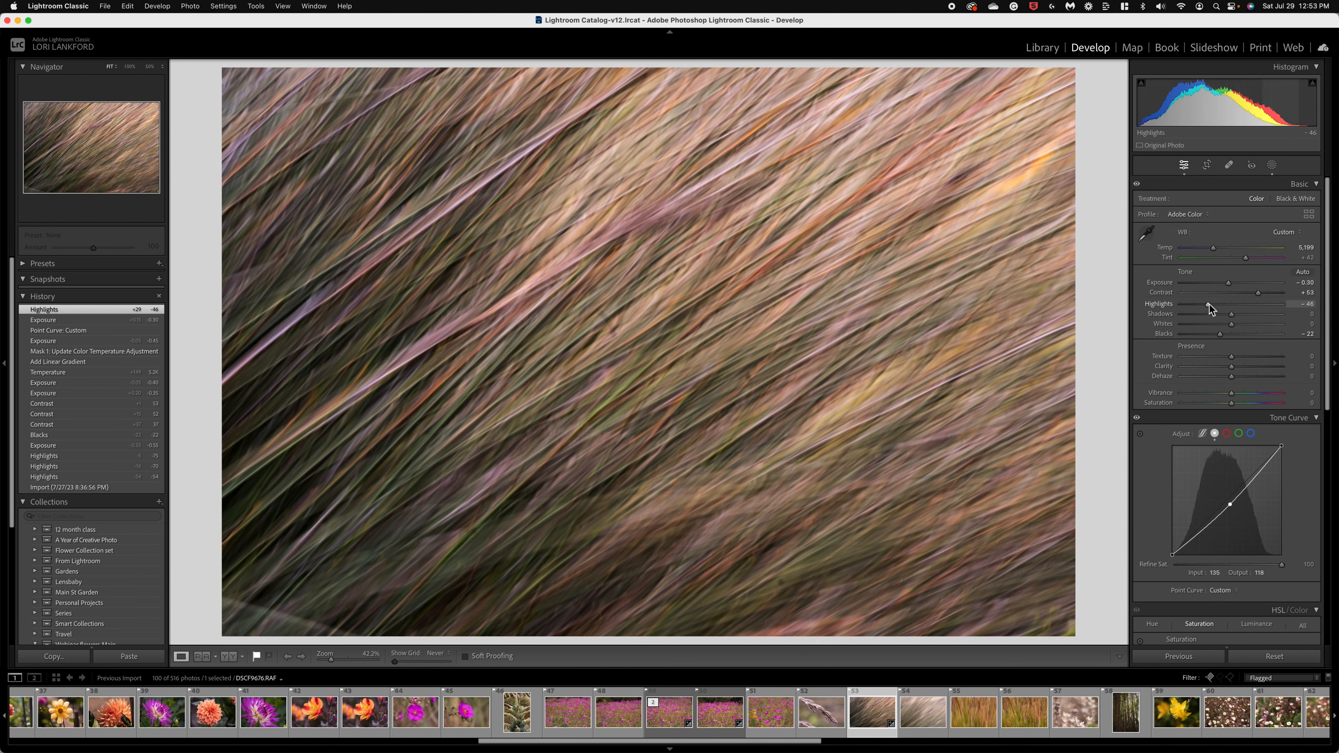
pyautogui.click(1217, 305)
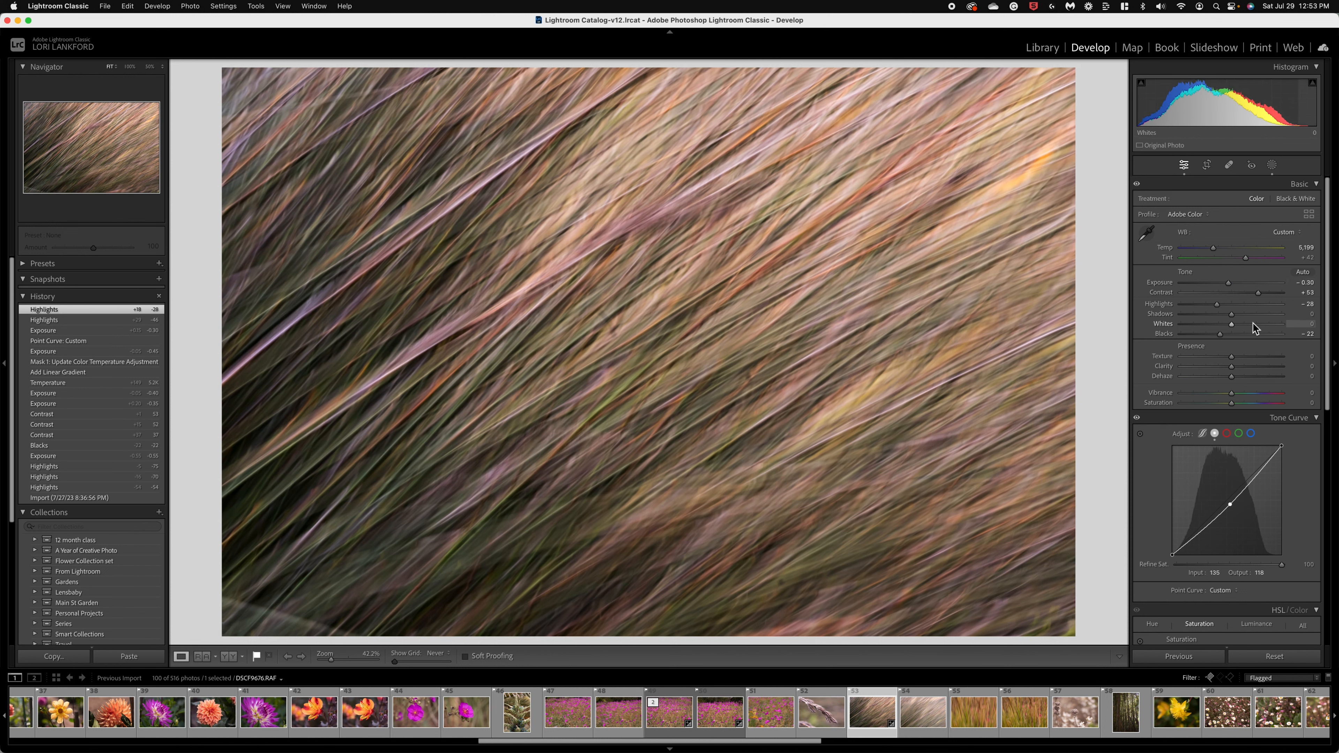
pyautogui.click(1240, 323)
pyautogui.moveTo(1218, 337); pyautogui.dragTo(1219, 335)
# Adjust the grass colours' saturation to Orange +33, Red +27 and Green -43.
pyautogui.scroll(-5, 1249, 490)
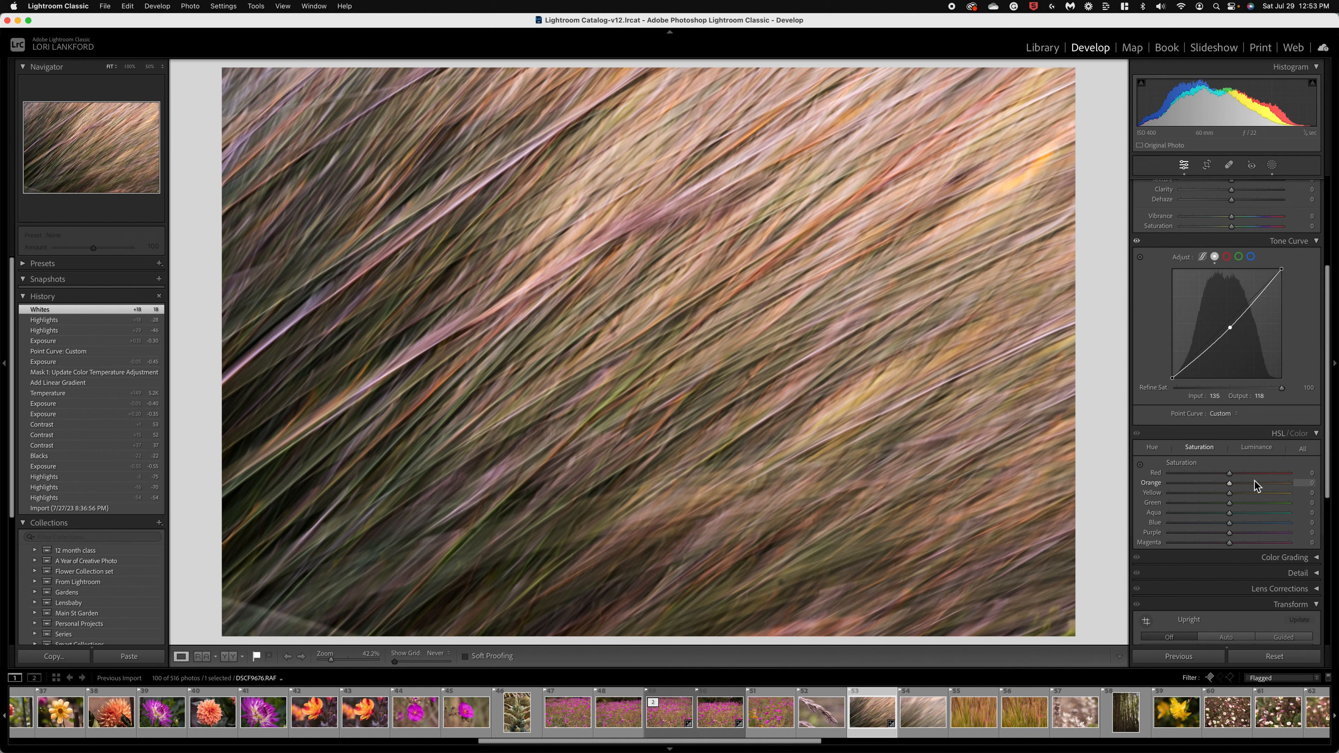
pyautogui.click(1254, 482)
pyautogui.click(1251, 482)
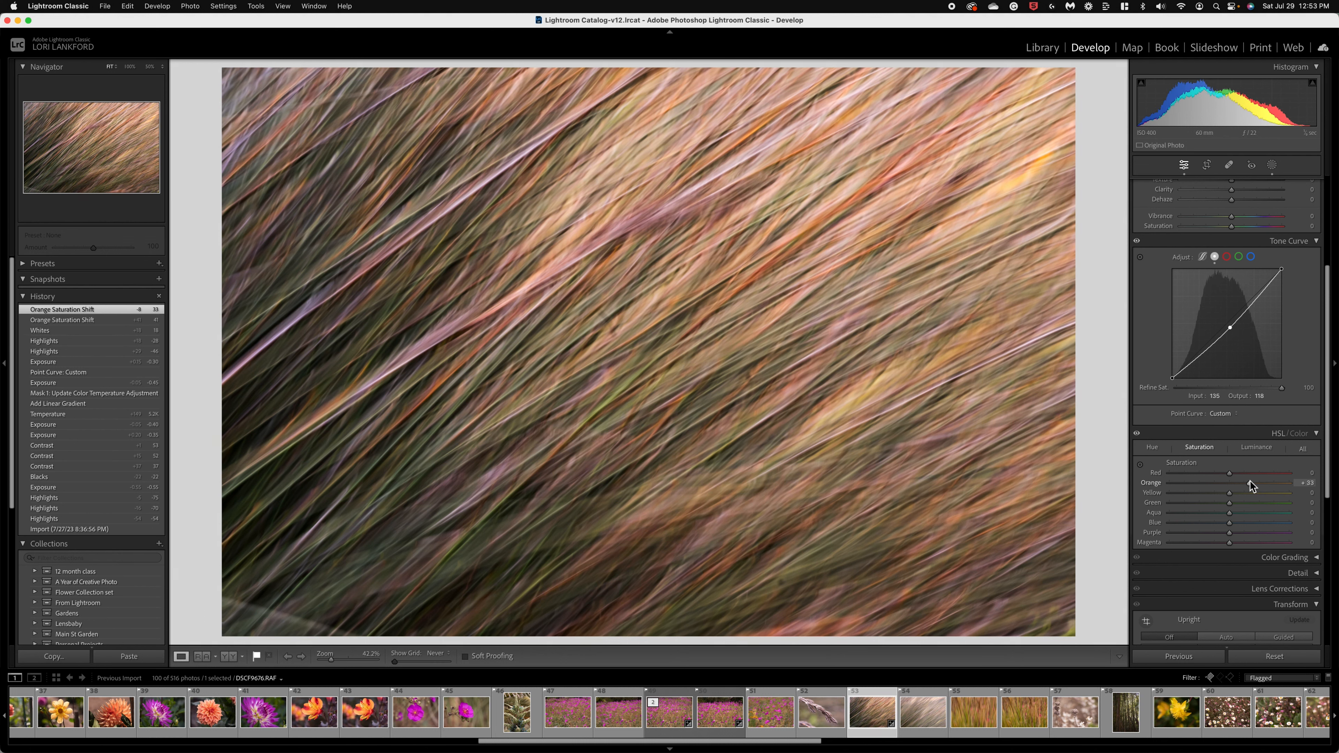
pyautogui.click(1246, 473)
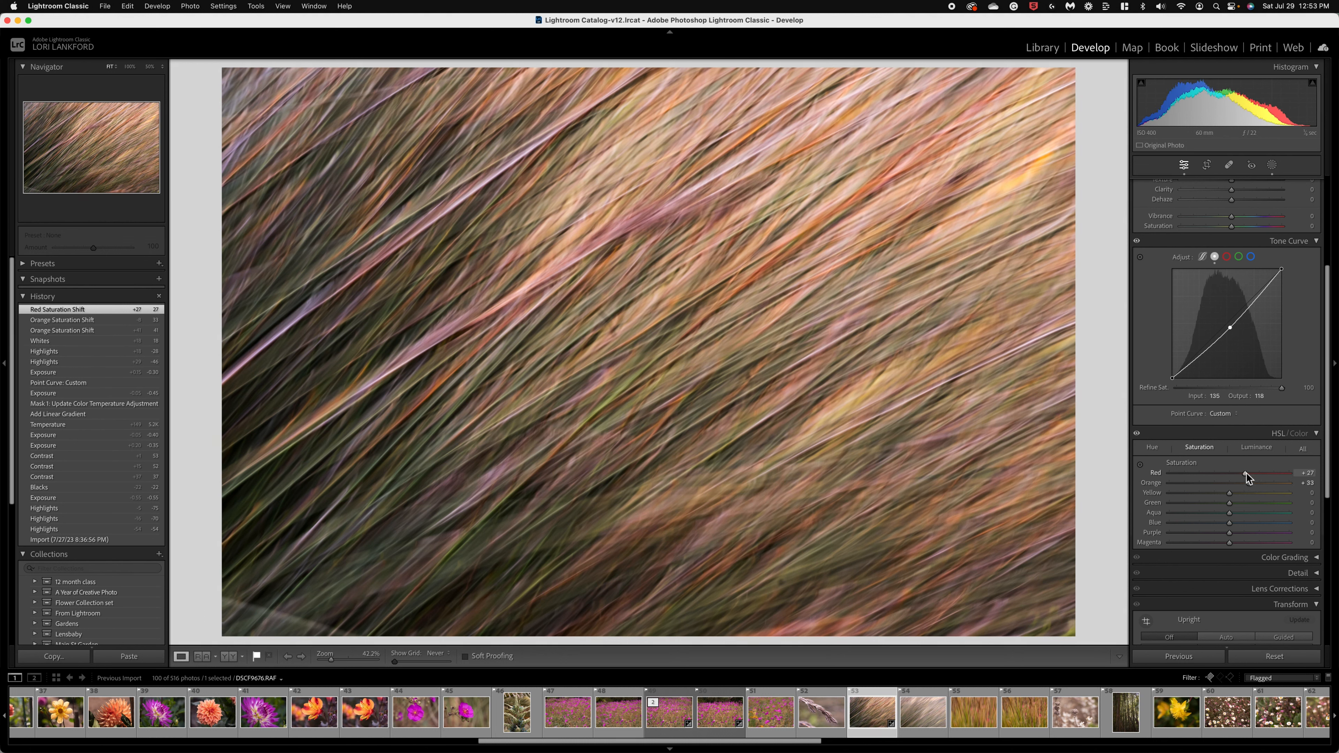
pyautogui.click(1204, 503)
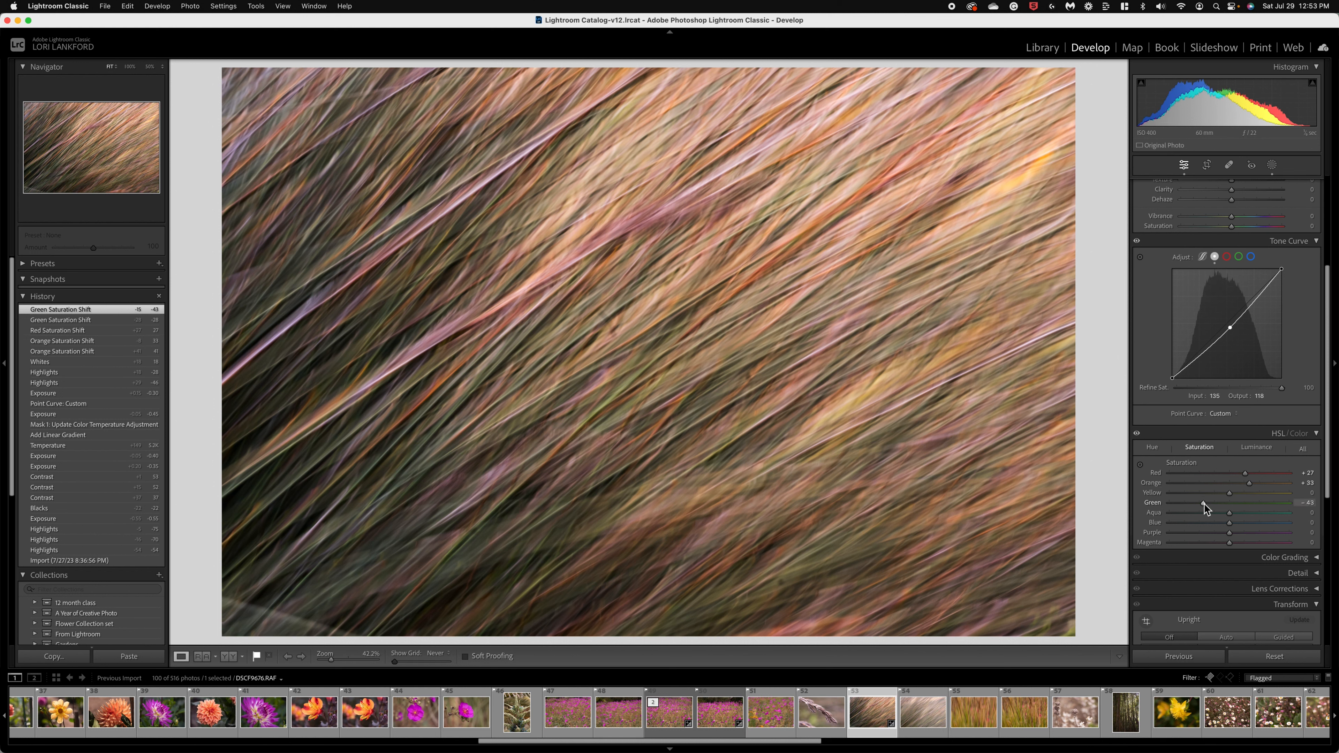
# Raise the grass colours' luminance to Green +36 and Red +30.
pyautogui.click(1264, 447)
pyautogui.click(1251, 503)
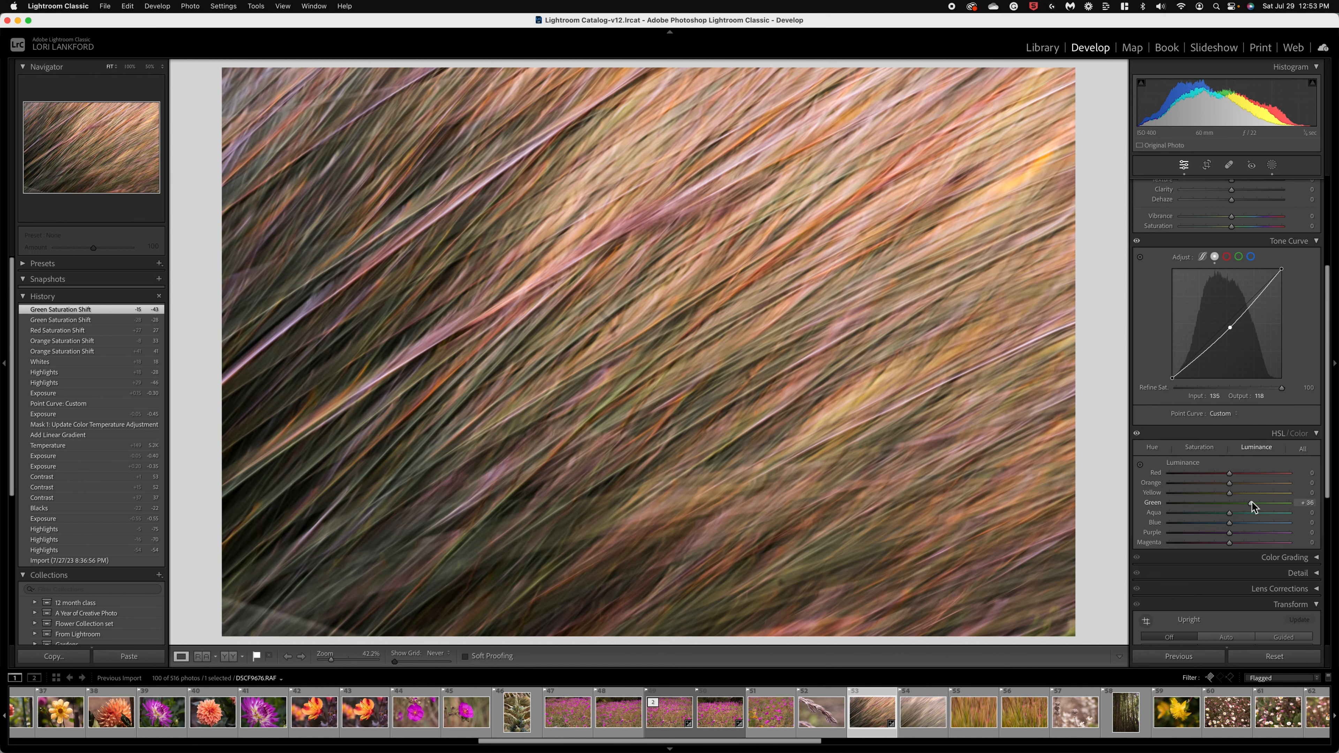
pyautogui.click(1247, 473)
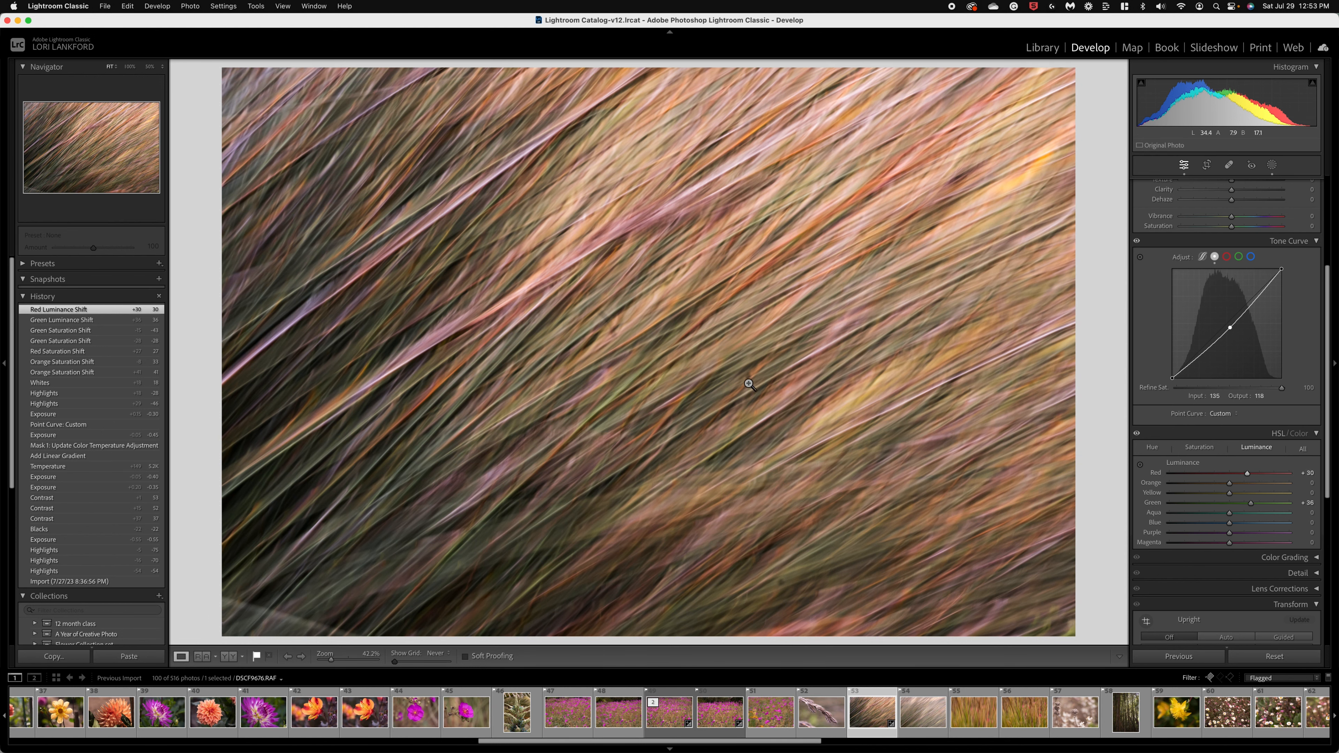
# Remove the dust spots just above and left of the photo's centre with the healing tool at a brush size of about 30.
pyautogui.click(663, 344)
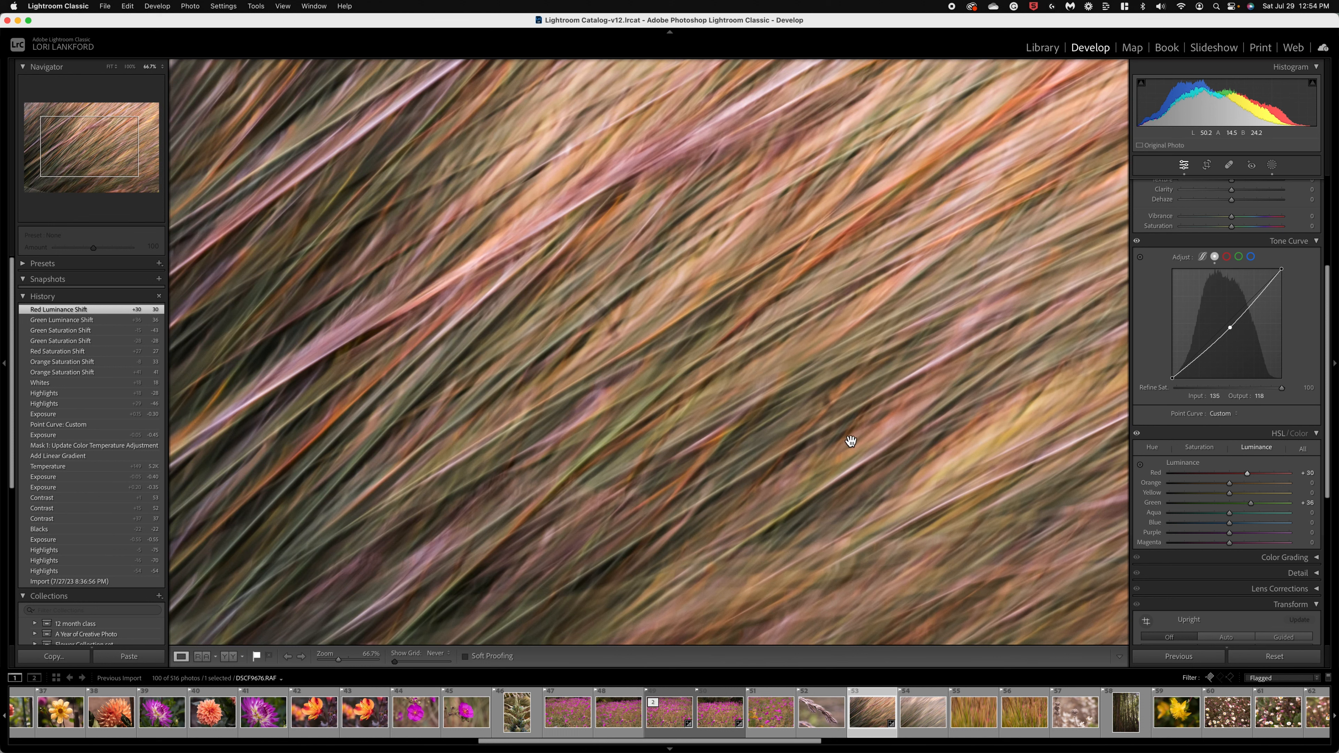
pyautogui.click(1229, 166)
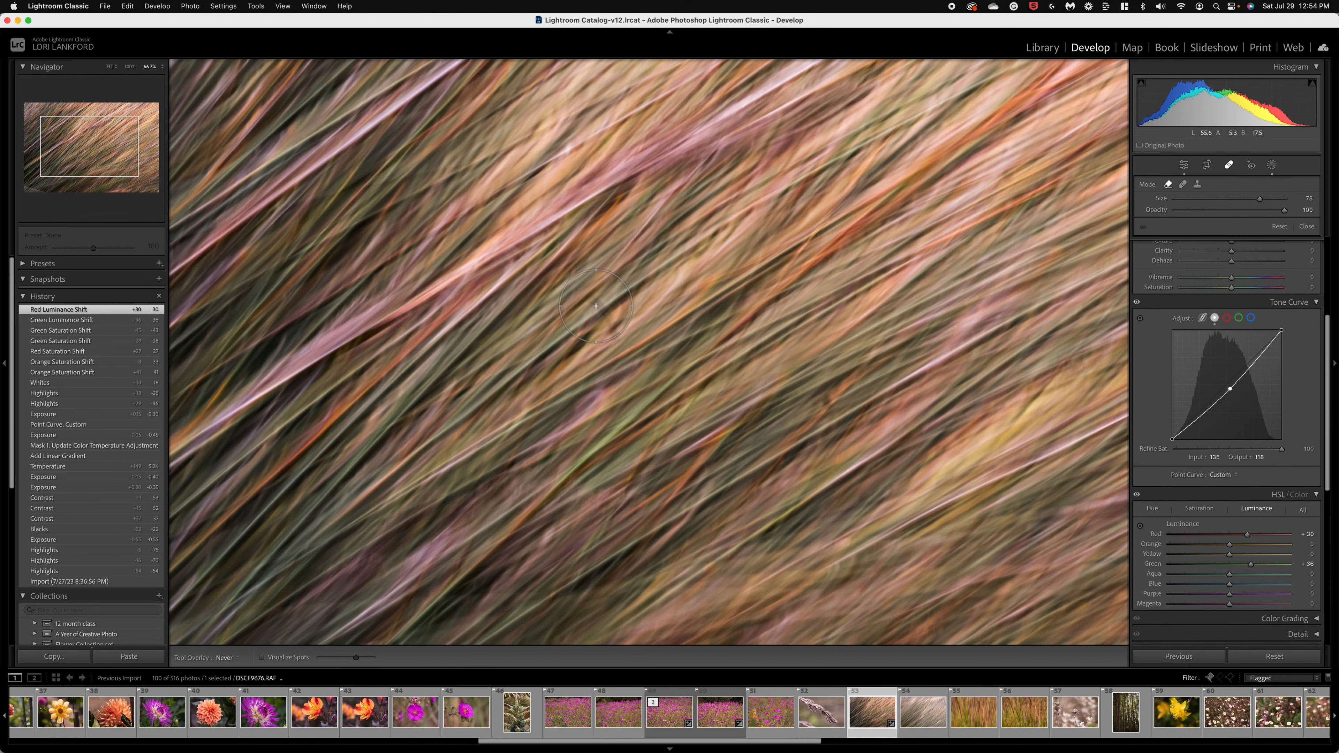
pyautogui.scroll(-10, 596, 307)
pyautogui.click(600, 310)
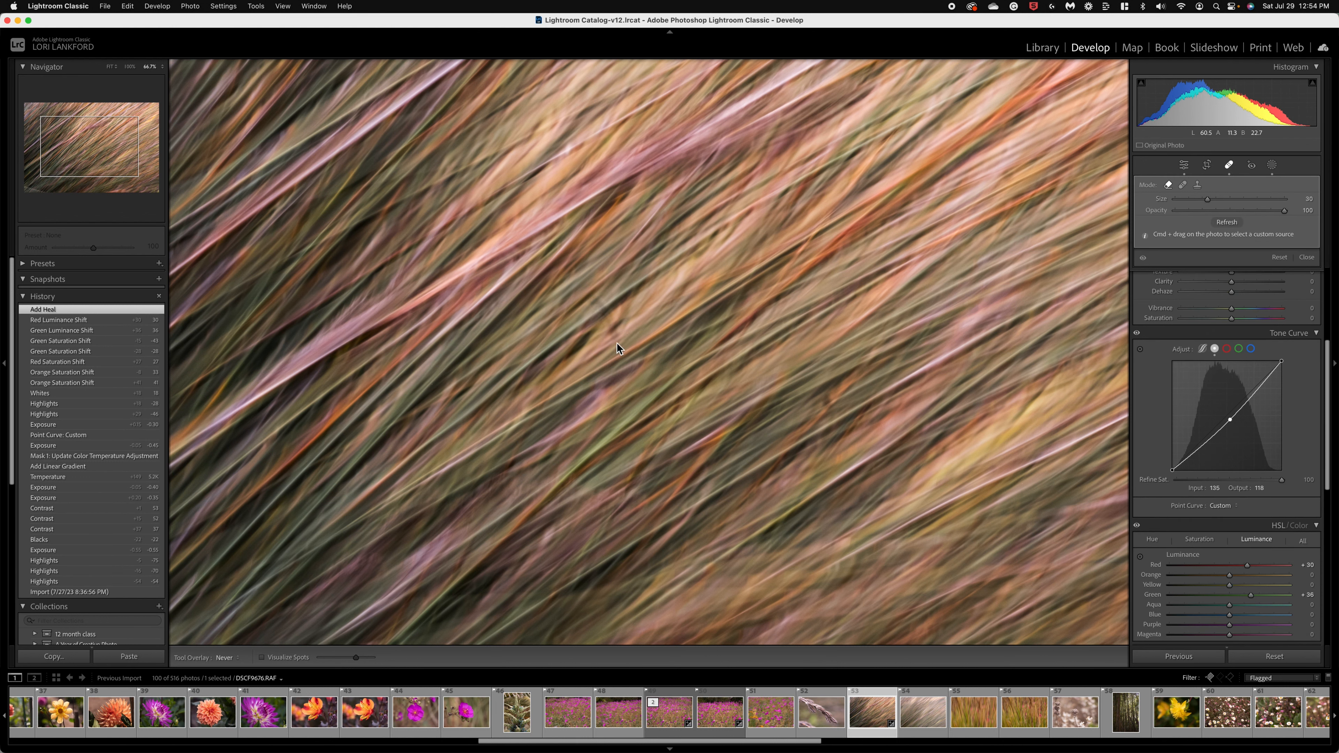
pyautogui.click(604, 306)
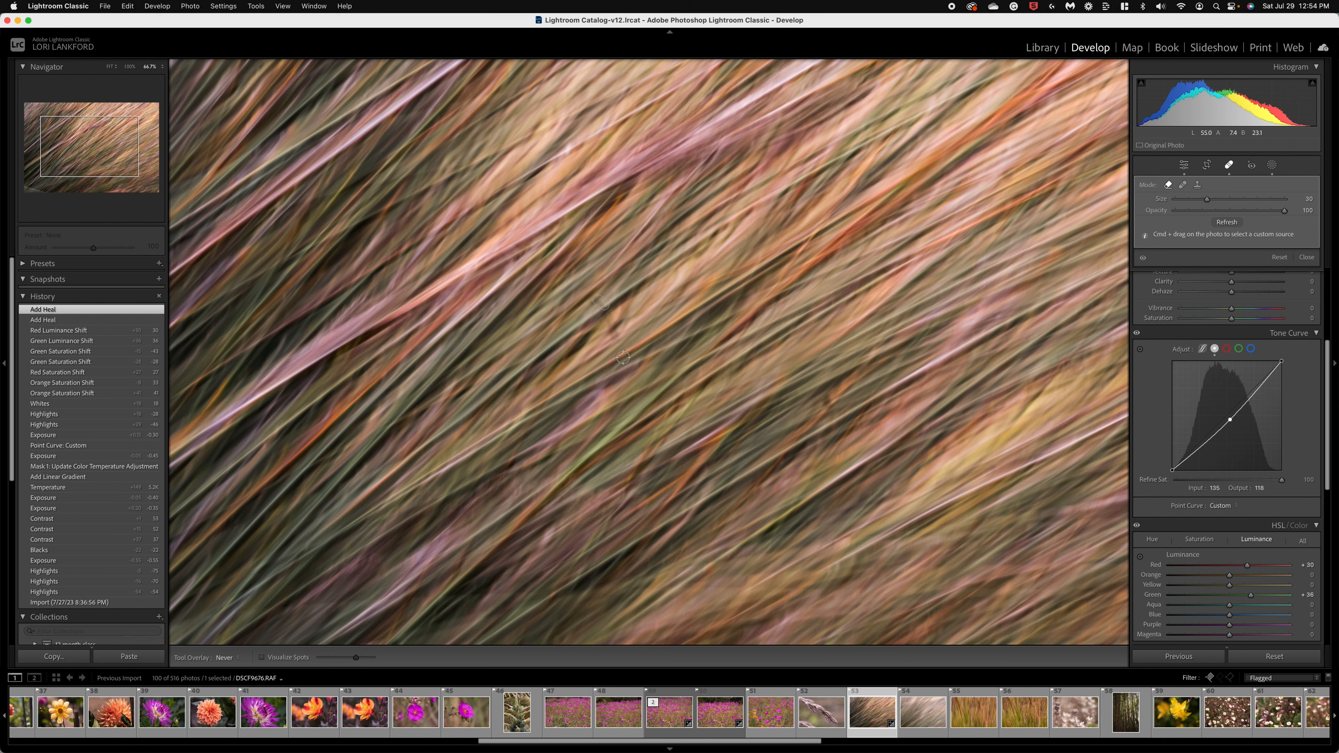
pyautogui.scroll(-1, 591, 309)
pyautogui.click(595, 310)
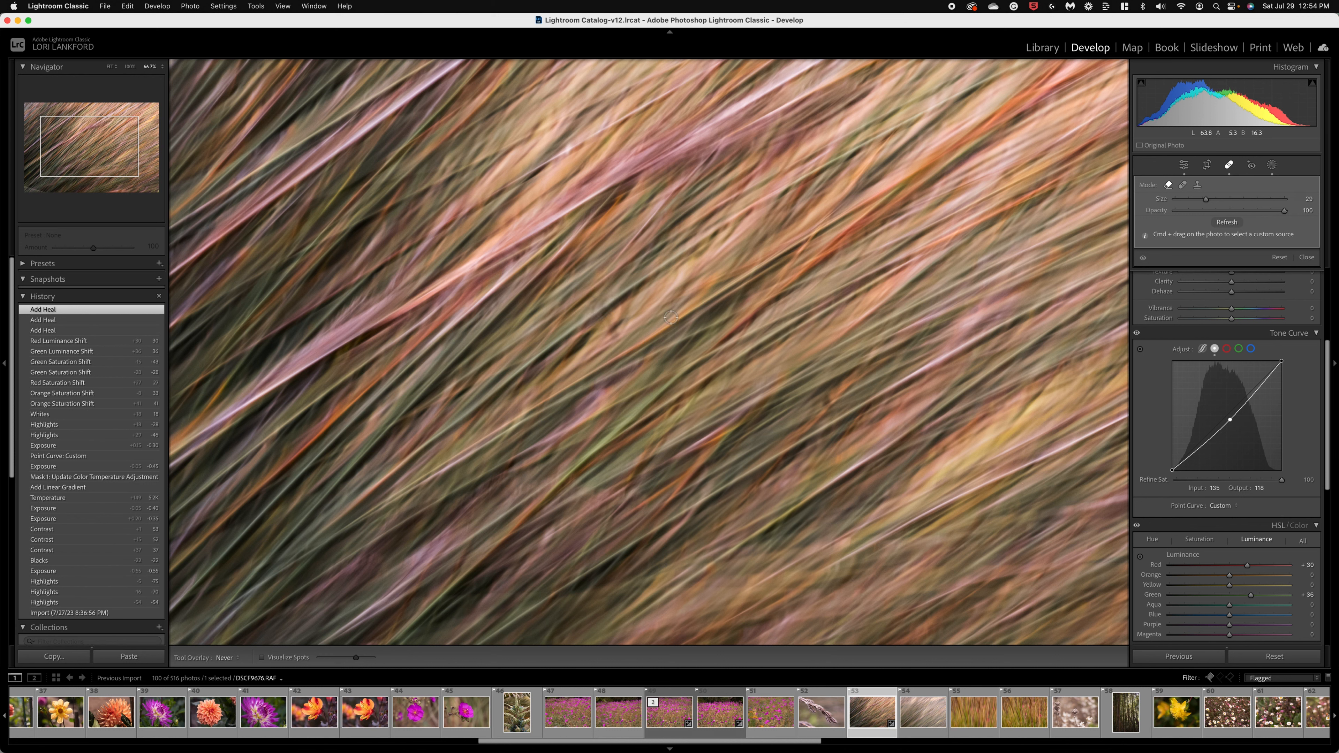
pyautogui.scroll(-1, 610, 332)
pyautogui.moveTo(610, 331); pyautogui.dragTo(627, 309)
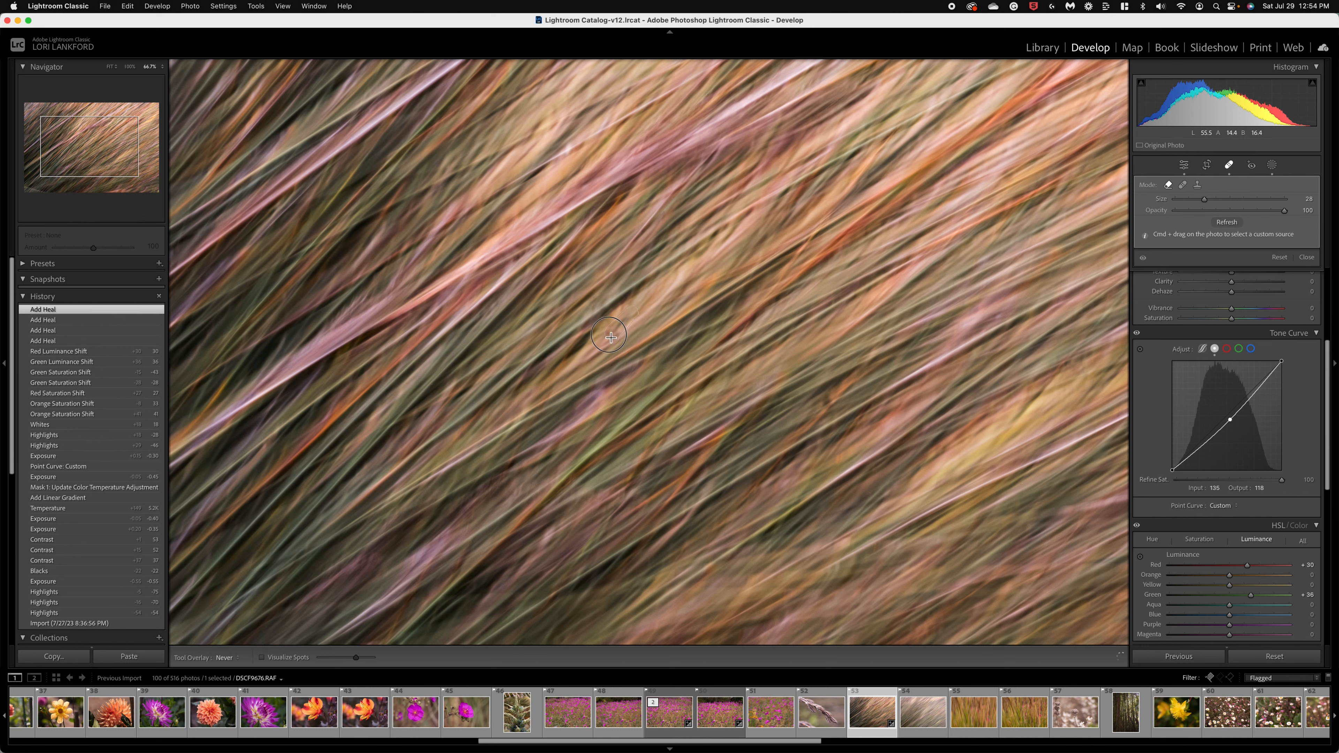
pyautogui.moveTo(626, 315); pyautogui.dragTo(608, 328)
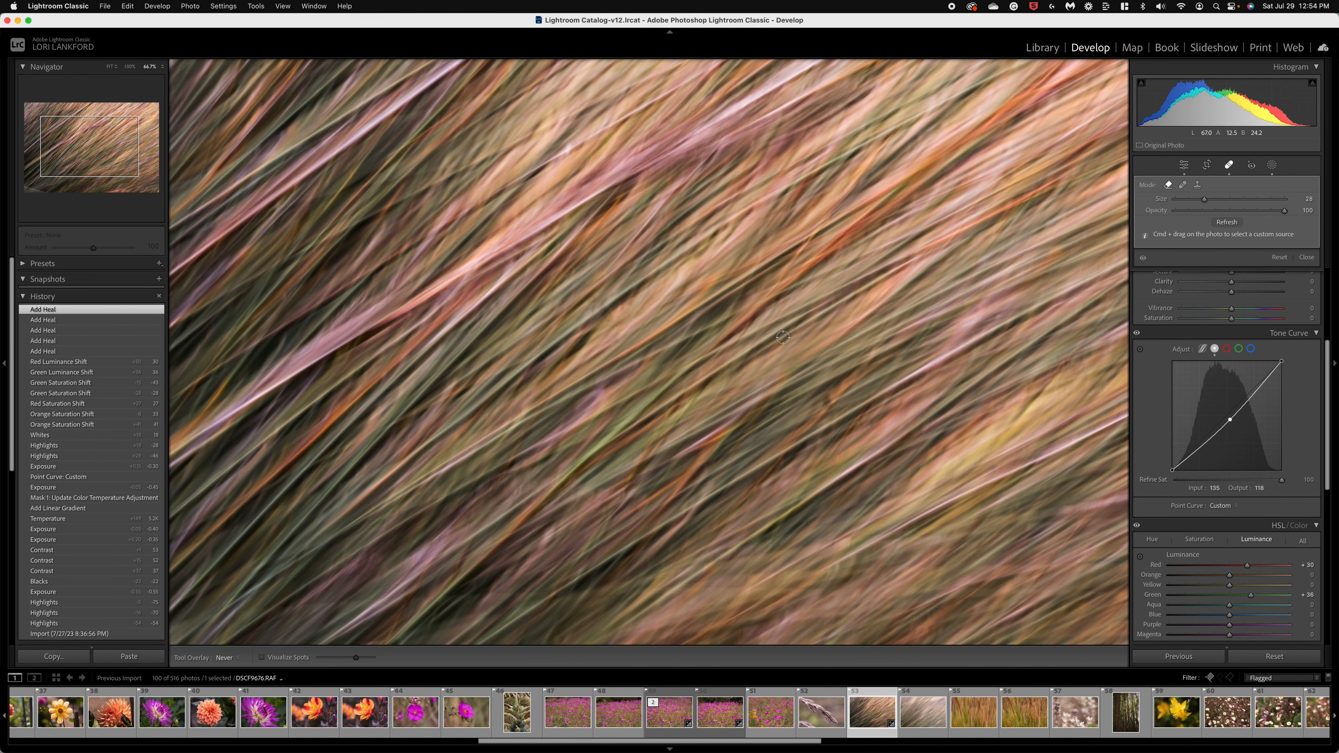
# Heal one spot right of the photo's centre and another in the upper right, using brush sizes 27 and 26.
pyautogui.scroll(-1, 818, 404)
pyautogui.moveTo(819, 404); pyautogui.dragTo(832, 395)
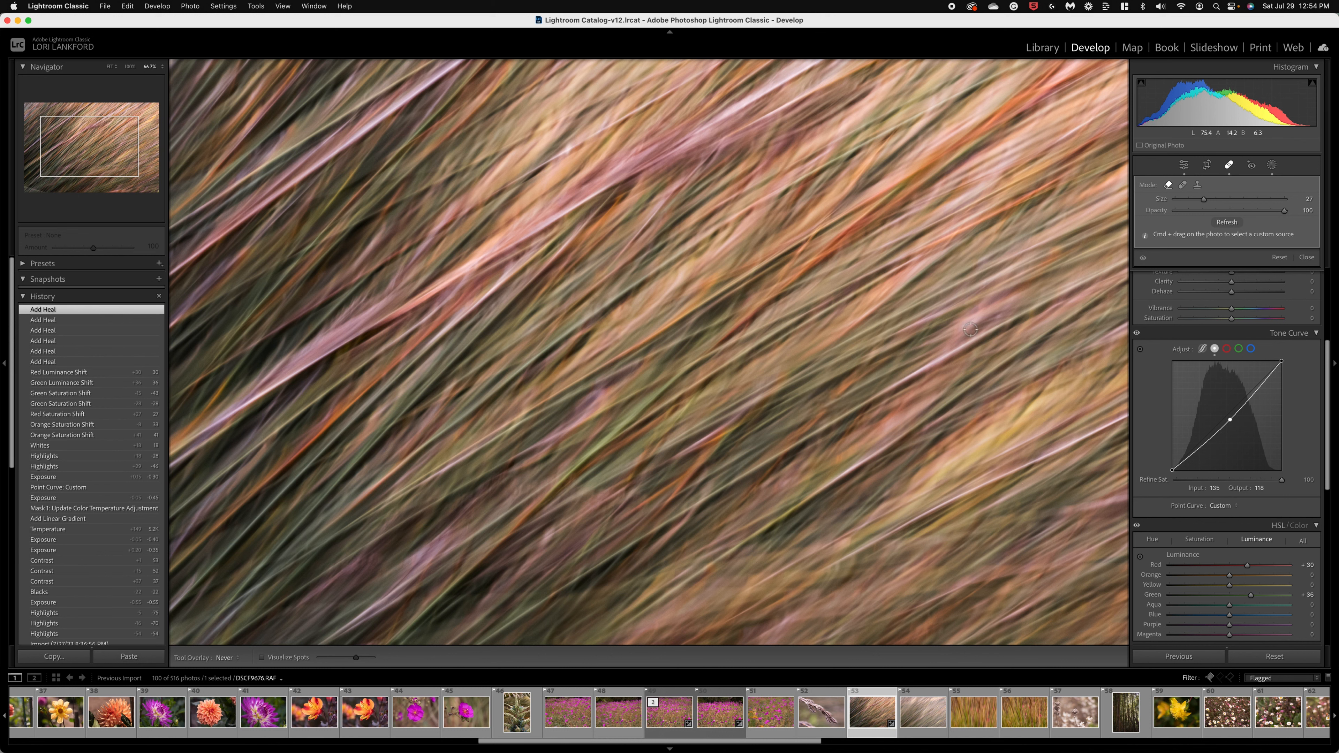
pyautogui.scroll(-1, 999, 184)
pyautogui.moveTo(1019, 168); pyautogui.dragTo(992, 178)
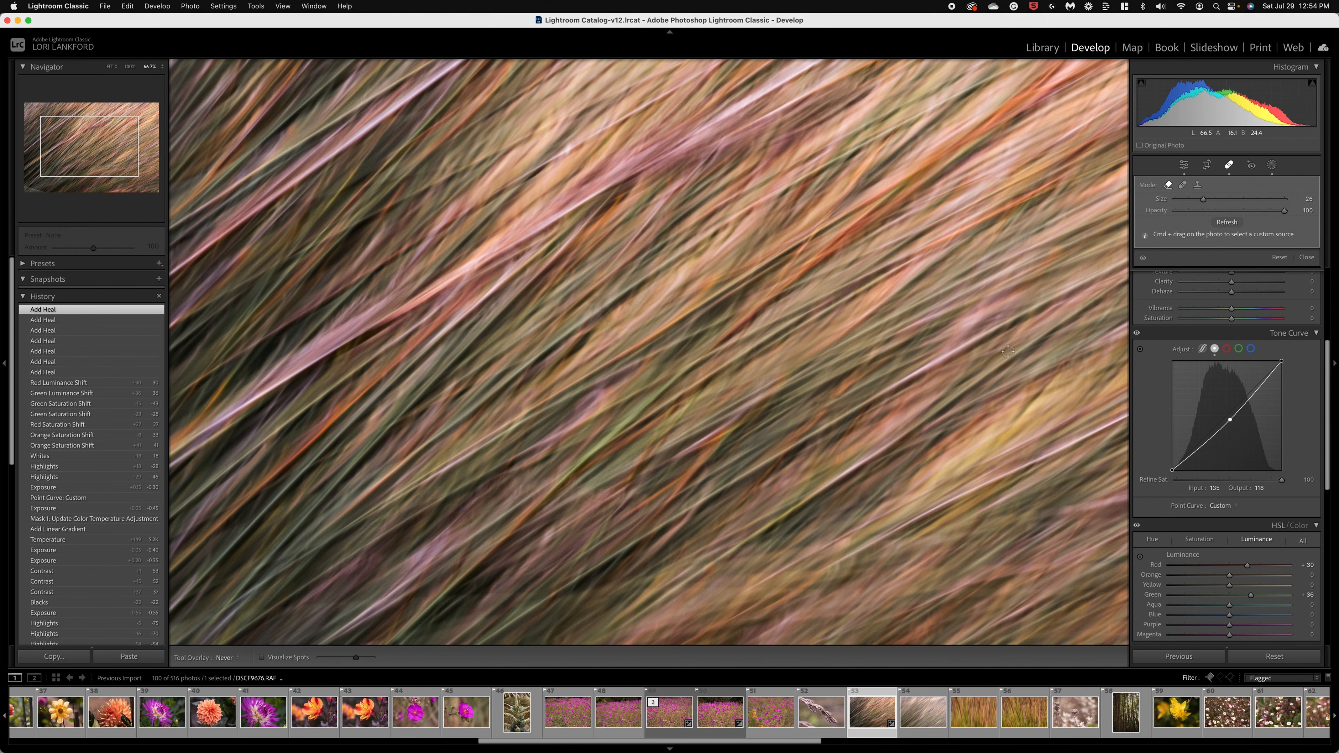
# Check the whole photo for remaining spots and heal one in the lower right with brush size 32.
pyautogui.scroll(6, 1007, 351)
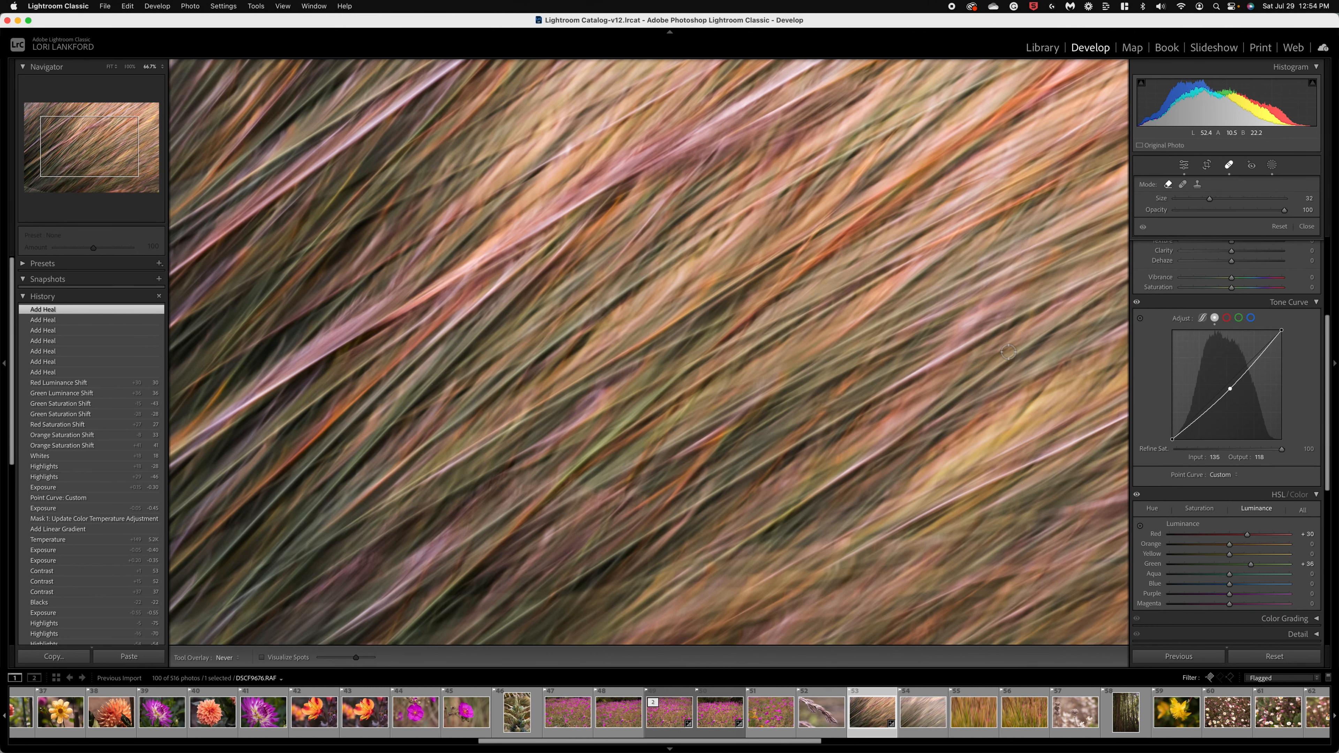
pyautogui.press('super+minus')
pyautogui.press('super+minus')
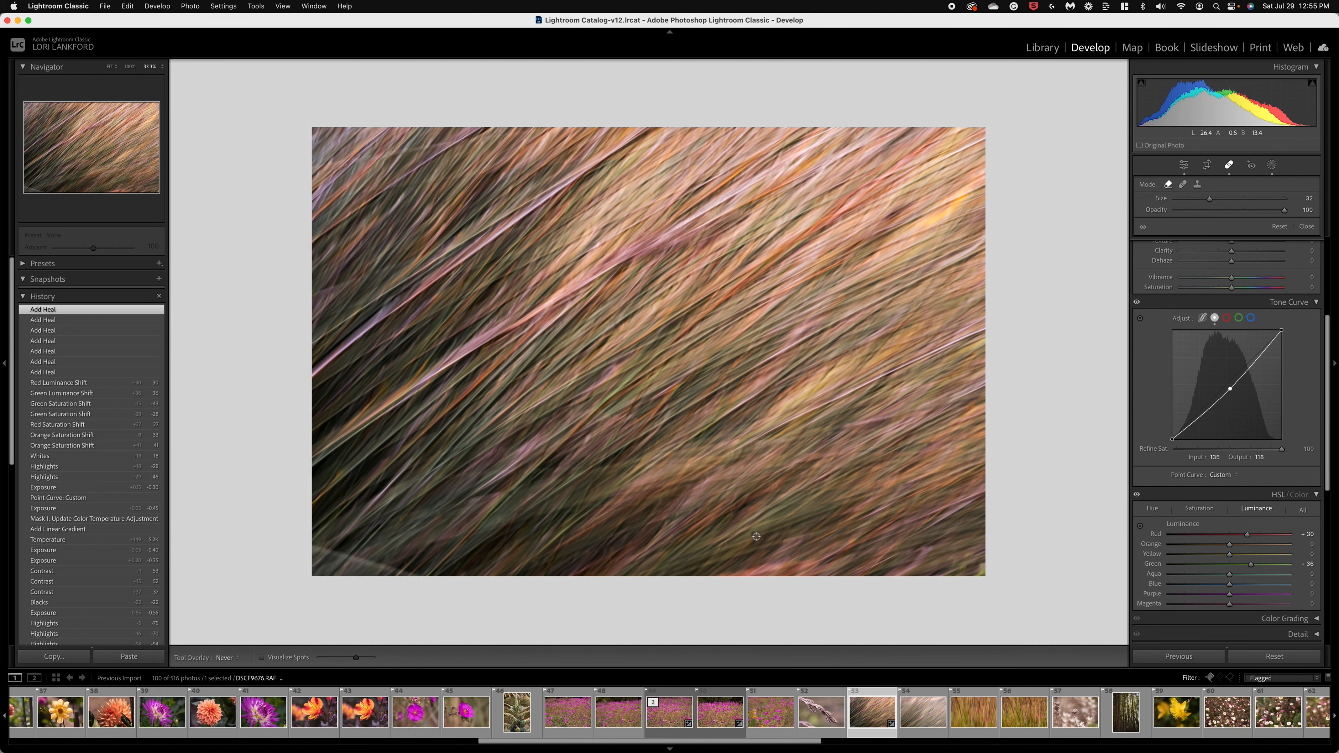
pyautogui.click(811, 517)
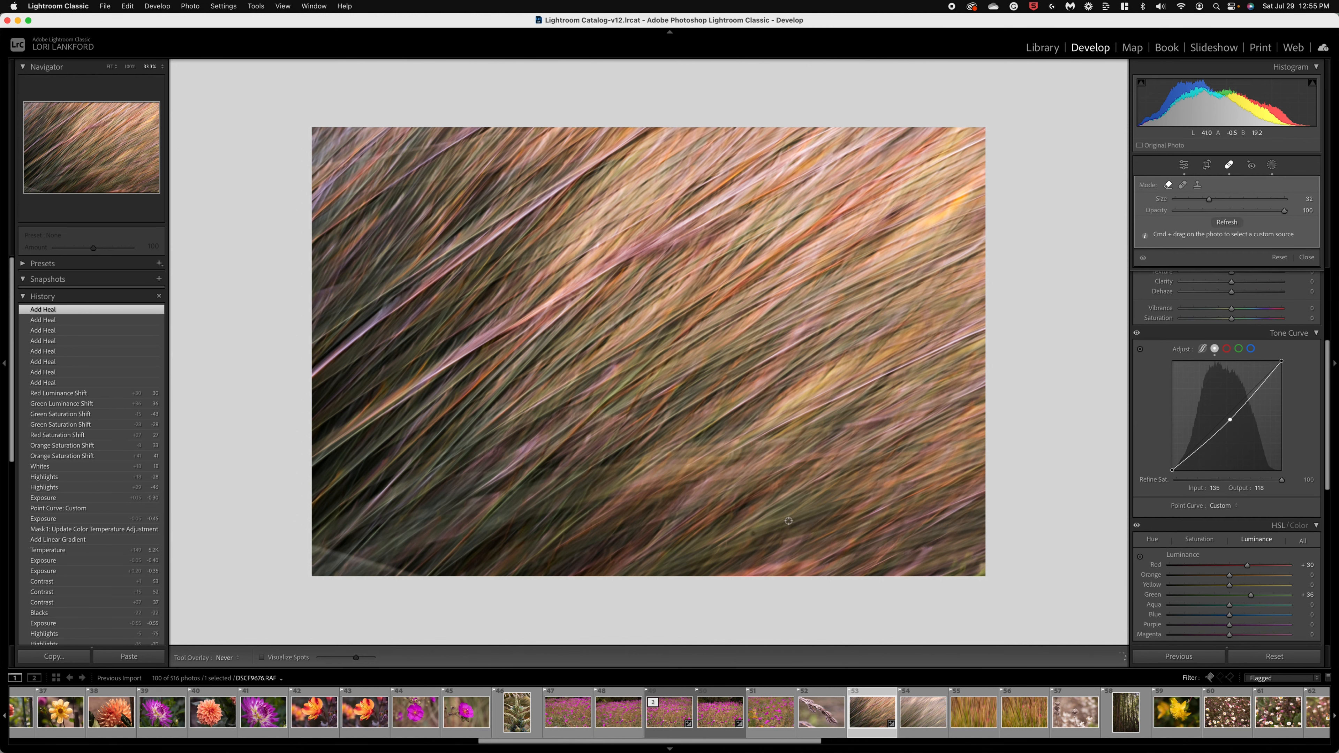
# Heal the blemish near the photo's lower edge, right of centre, with the brush size set to 43.
pyautogui.press('super+equal')
pyautogui.press('super+equal')
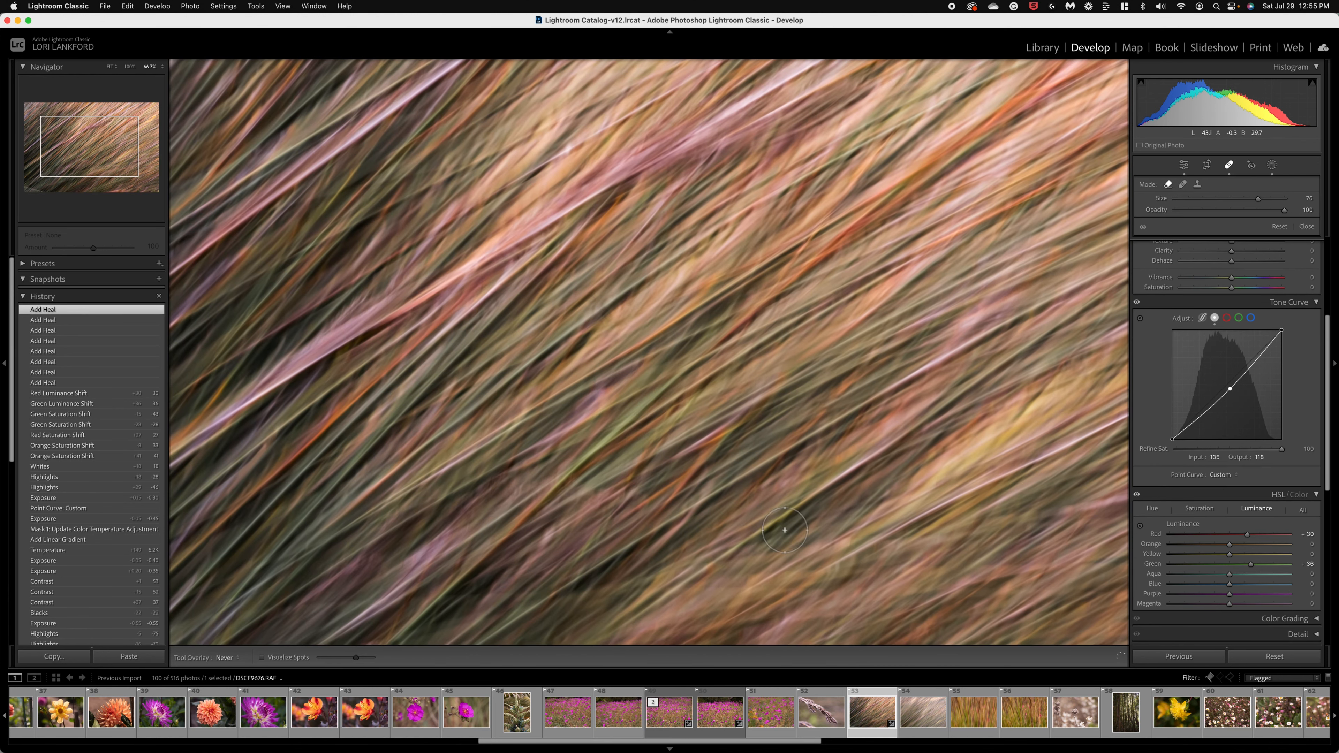
pyautogui.moveTo(88, 182); pyautogui.dragTo(111, 176)
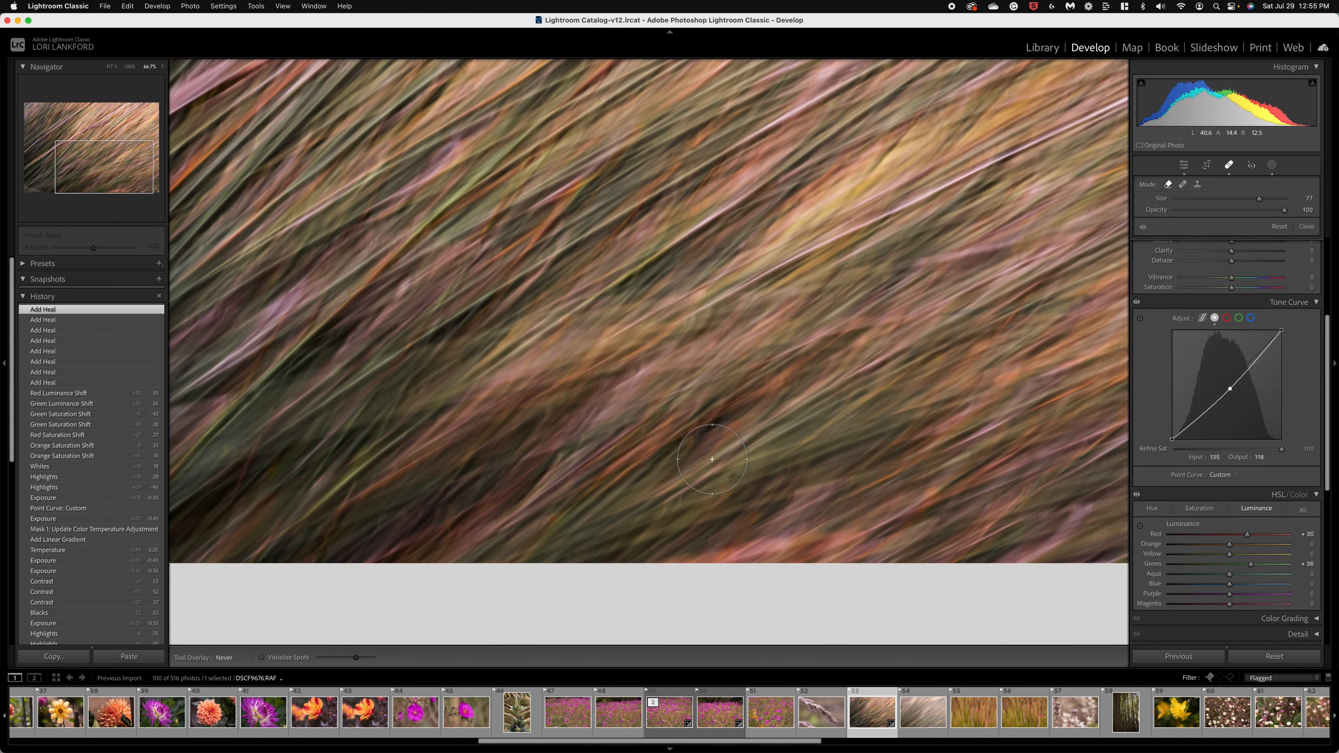
pyautogui.scroll(-10, 740, 477)
pyautogui.scroll(-2, 745, 483)
pyautogui.moveTo(750, 470); pyautogui.dragTo(720, 481)
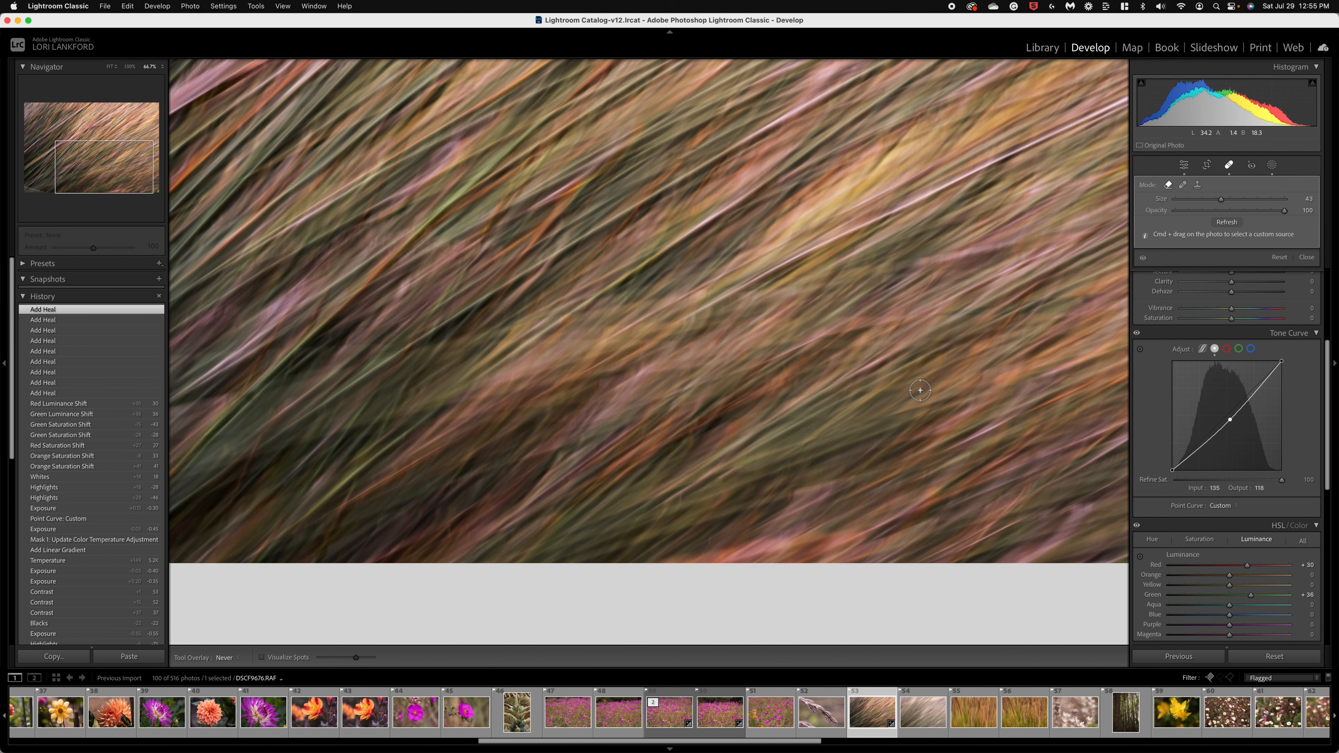
# Heal one more spot near the photo's right edge below mid-height and check the remaining areas for blemishes.
pyautogui.moveTo(90, 176); pyautogui.dragTo(118, 159)
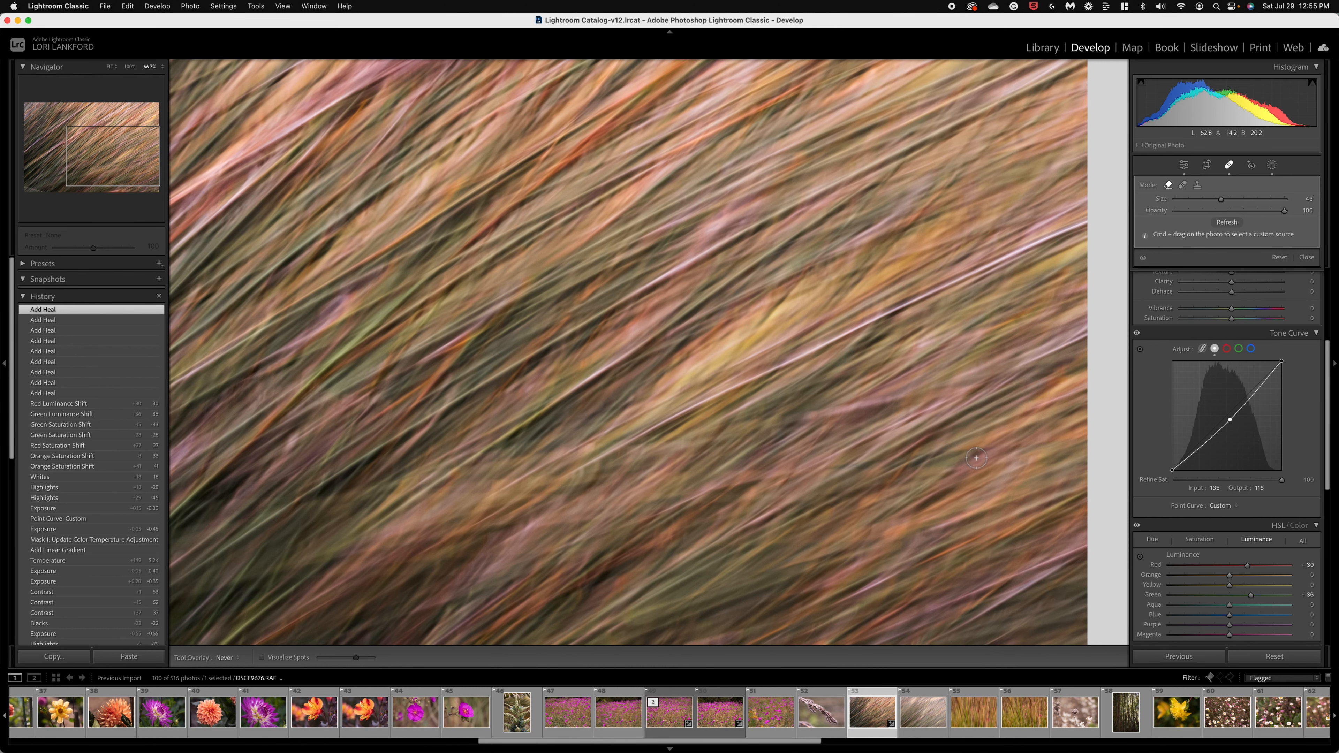
pyautogui.moveTo(976, 458)
pyautogui.mouseDown()
pyautogui.moveTo(994, 442)
pyautogui.moveTo(975, 455)
pyautogui.mouseUp()
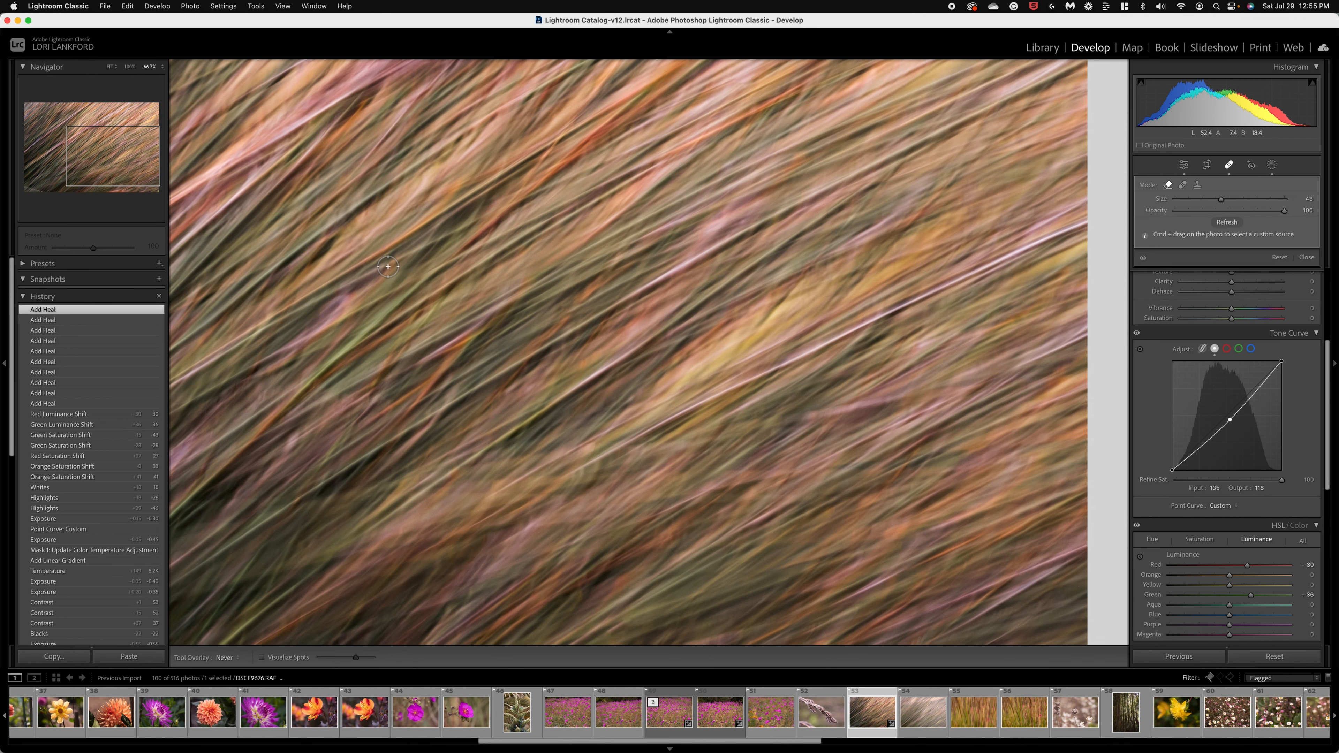
pyautogui.click(126, 137)
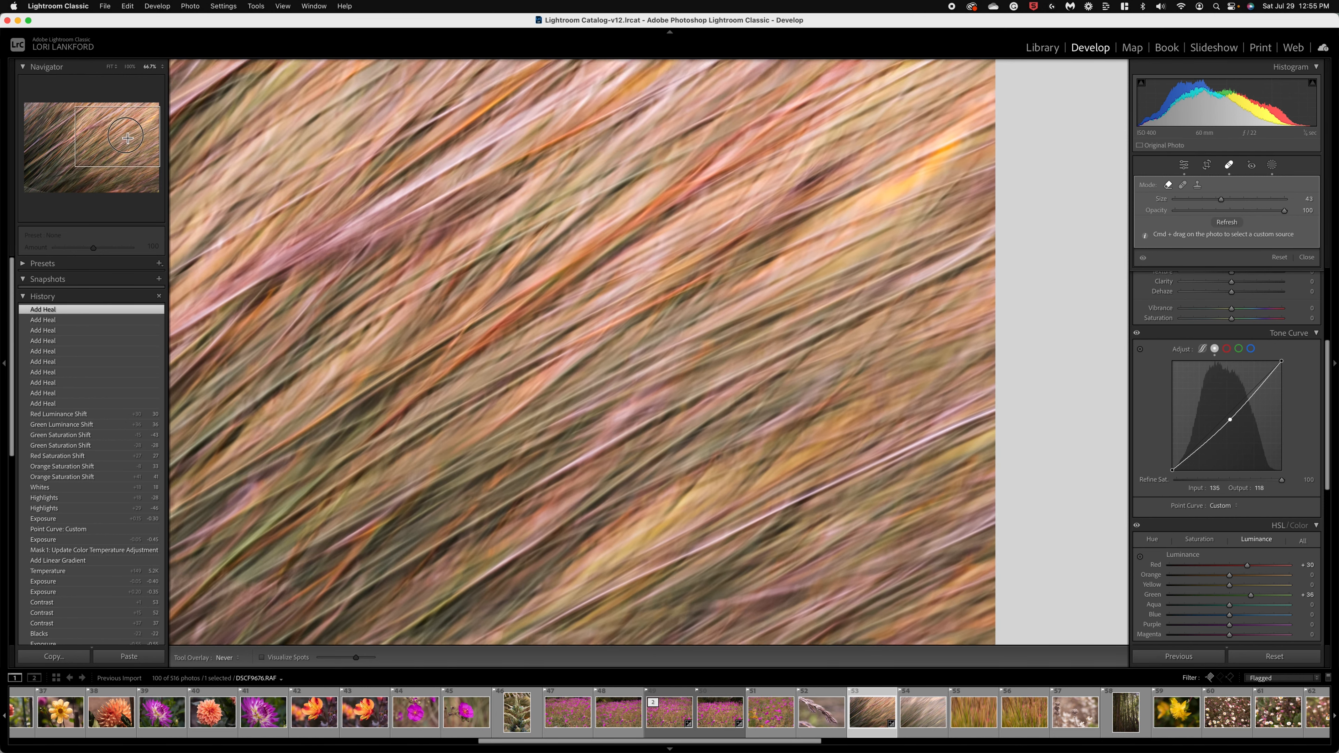
pyautogui.moveTo(126, 138); pyautogui.dragTo(72, 141)
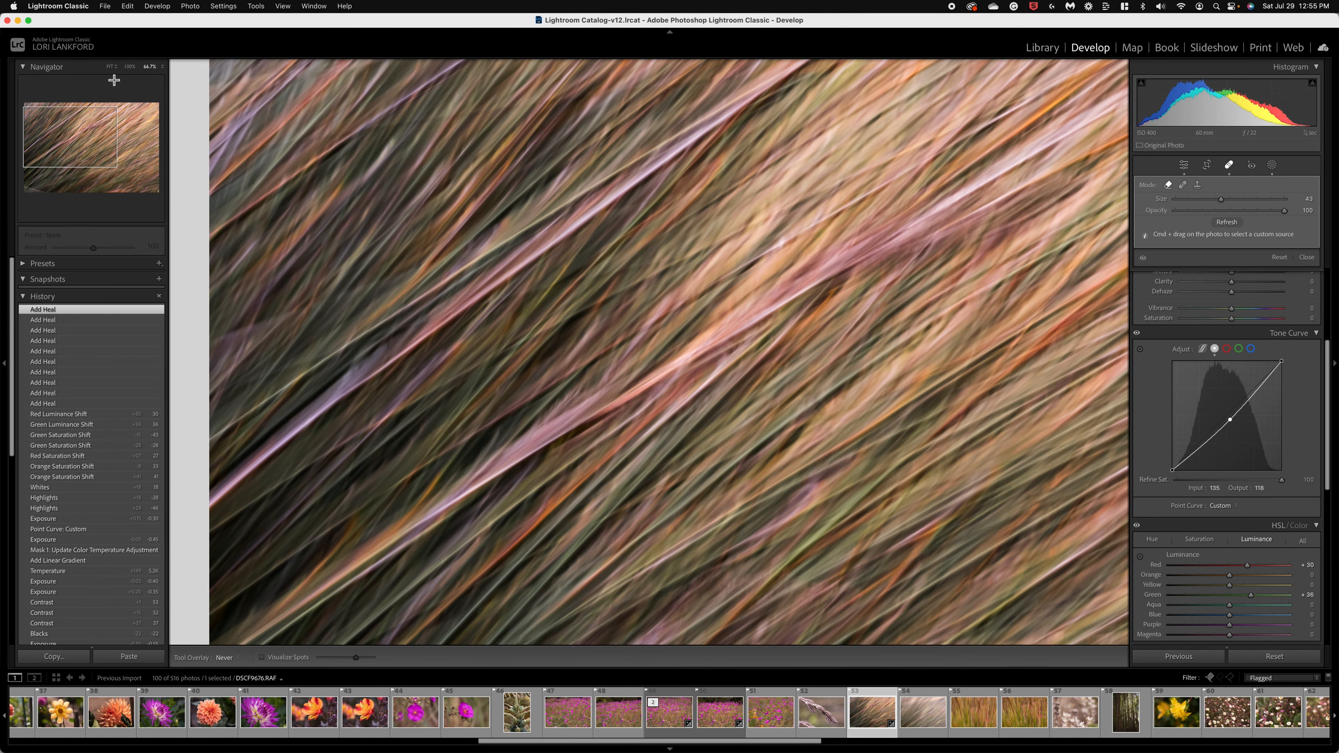
pyautogui.click(111, 68)
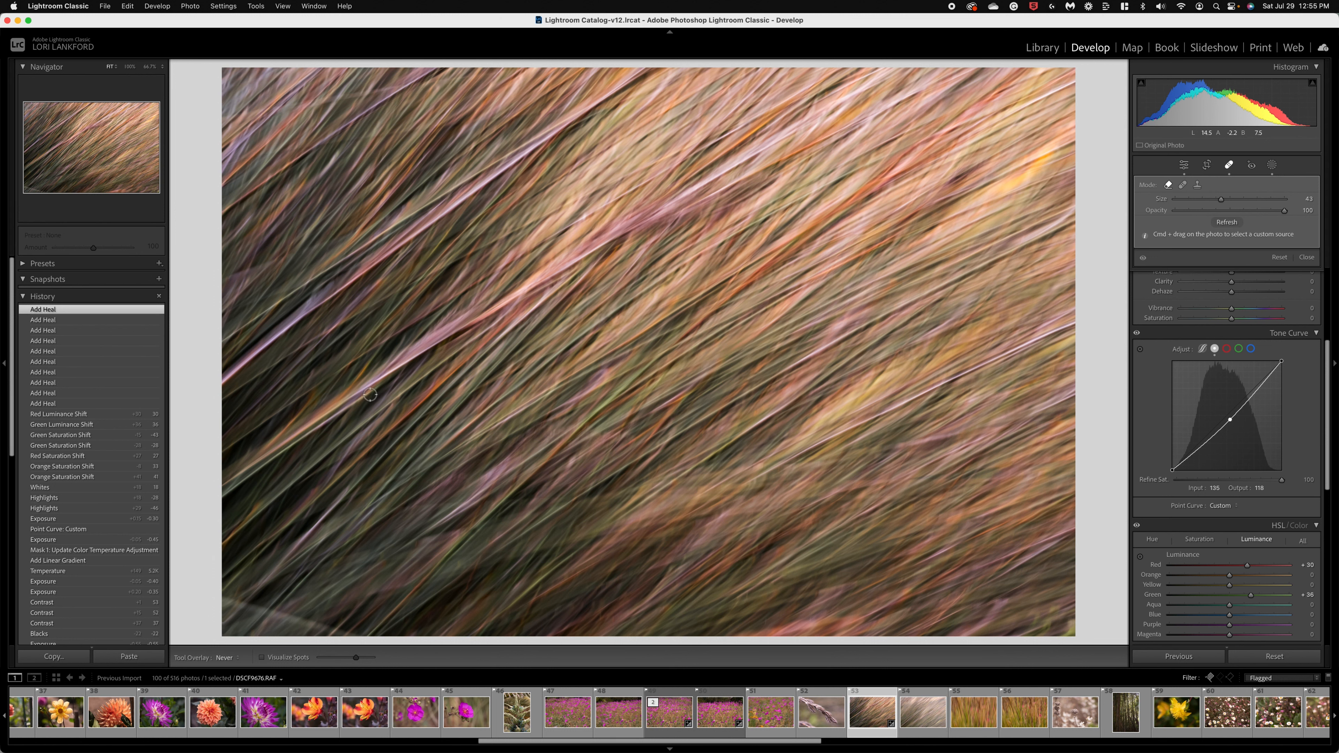
# Add a linear gradient mask from the photo's lower-left corner towards its centre and set the mask's Exposure to 0.48.
pyautogui.click(1272, 165)
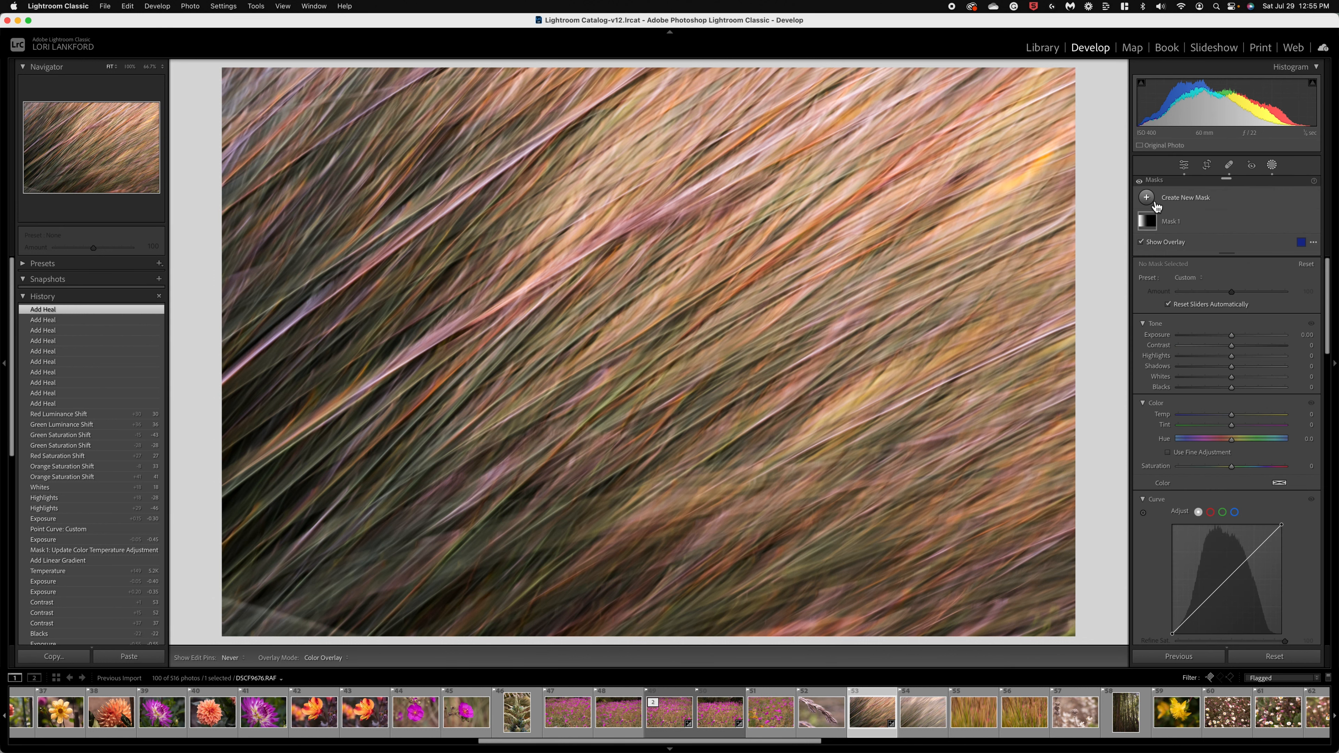
pyautogui.click(1147, 198)
pyautogui.click(1195, 308)
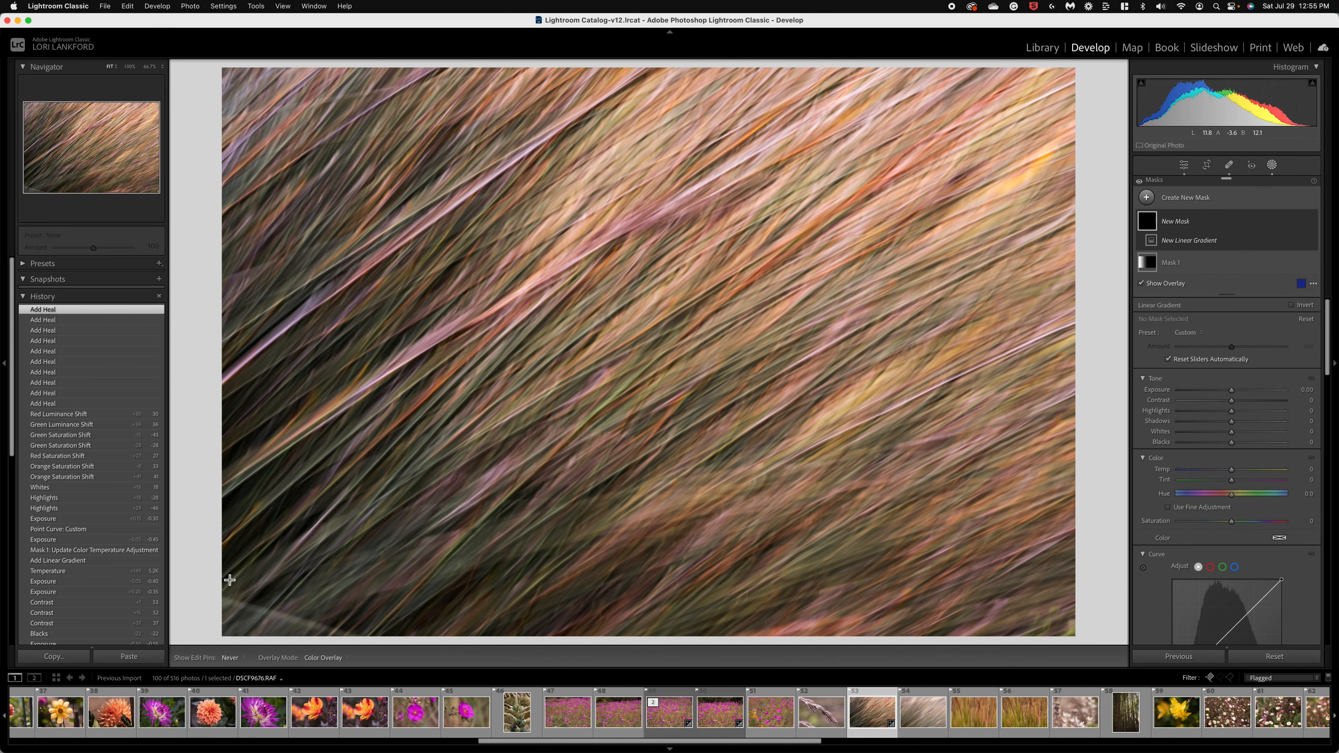
pyautogui.moveTo(226, 637); pyautogui.dragTo(821, 277)
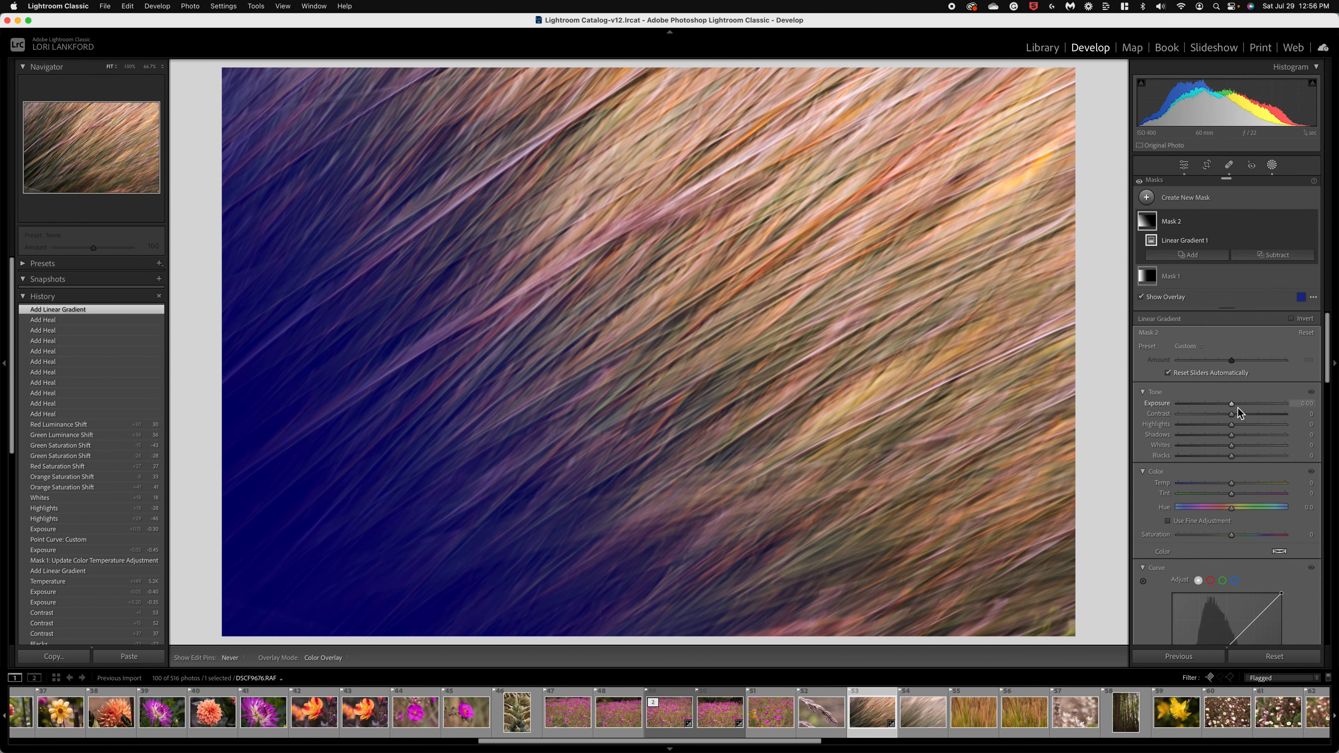
pyautogui.press('o')
pyautogui.moveTo(1232, 403); pyautogui.dragTo(1238, 407)
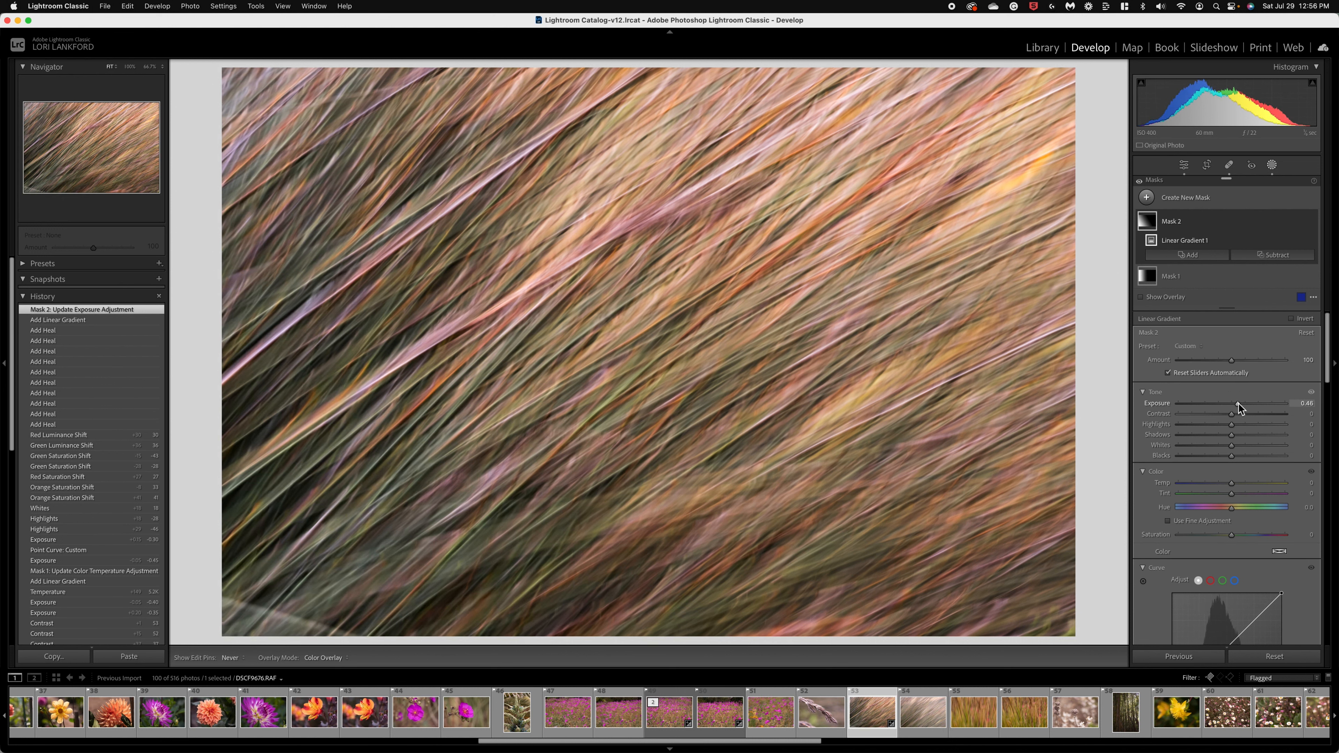
# Compare the edited grass photo with its unedited version.
pyautogui.press('\\')
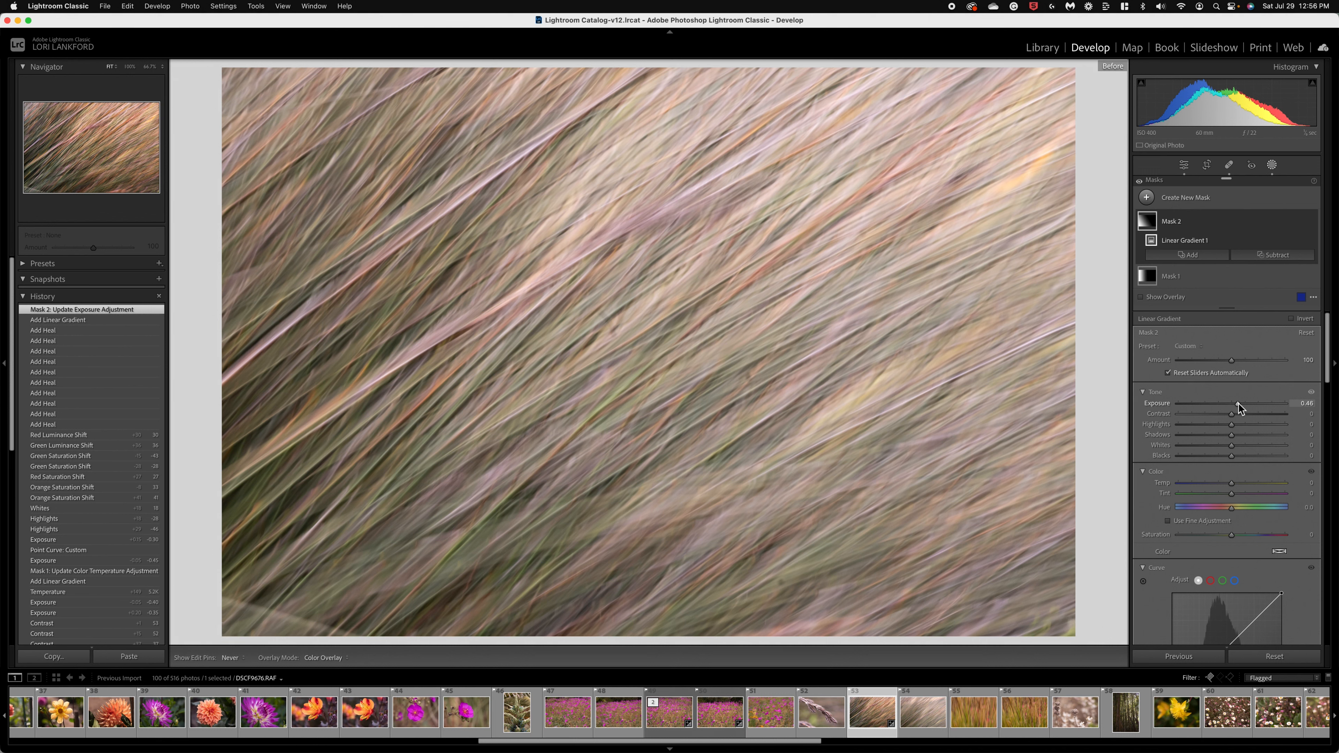
pyautogui.press('\\')
pyautogui.press('\\')
pyautogui.press('\\')
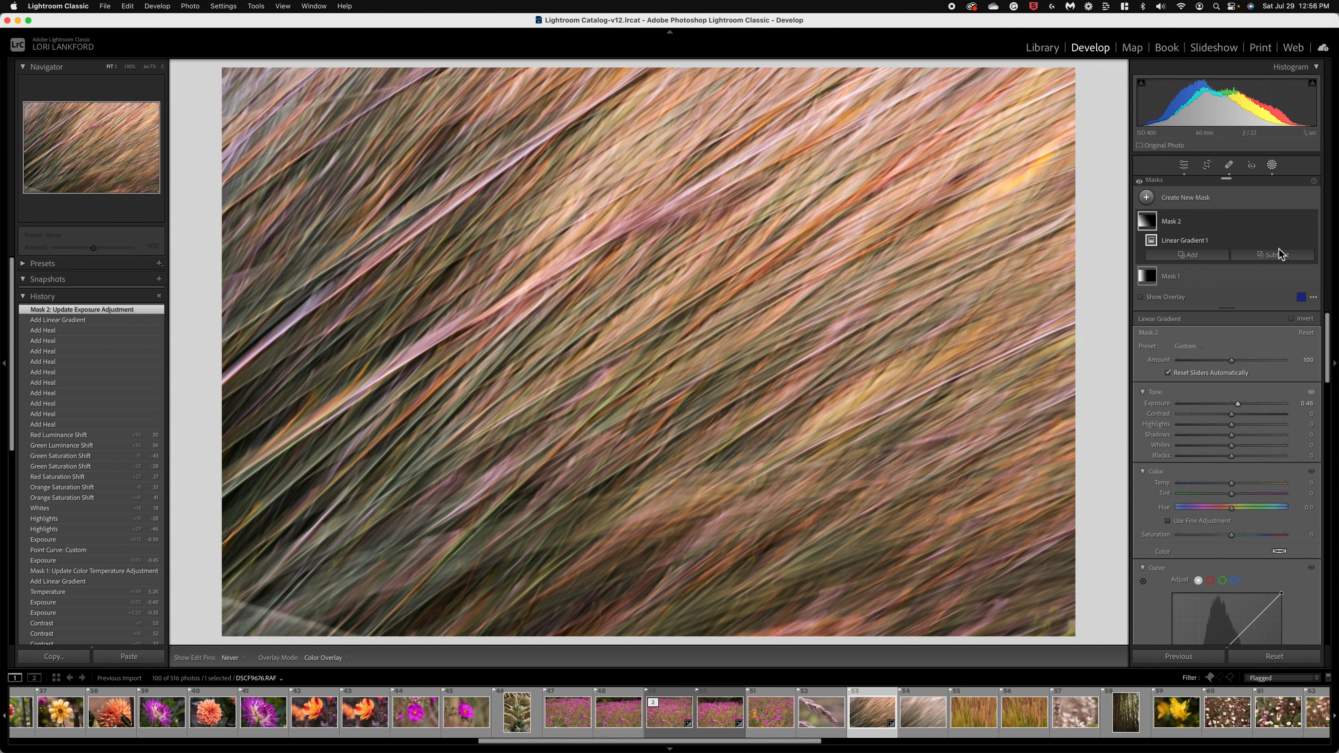
# Paint a new brush mask over the pale streak in the photo's lower-left corner and darken it with Exposure -0.54.
pyautogui.click(1146, 198)
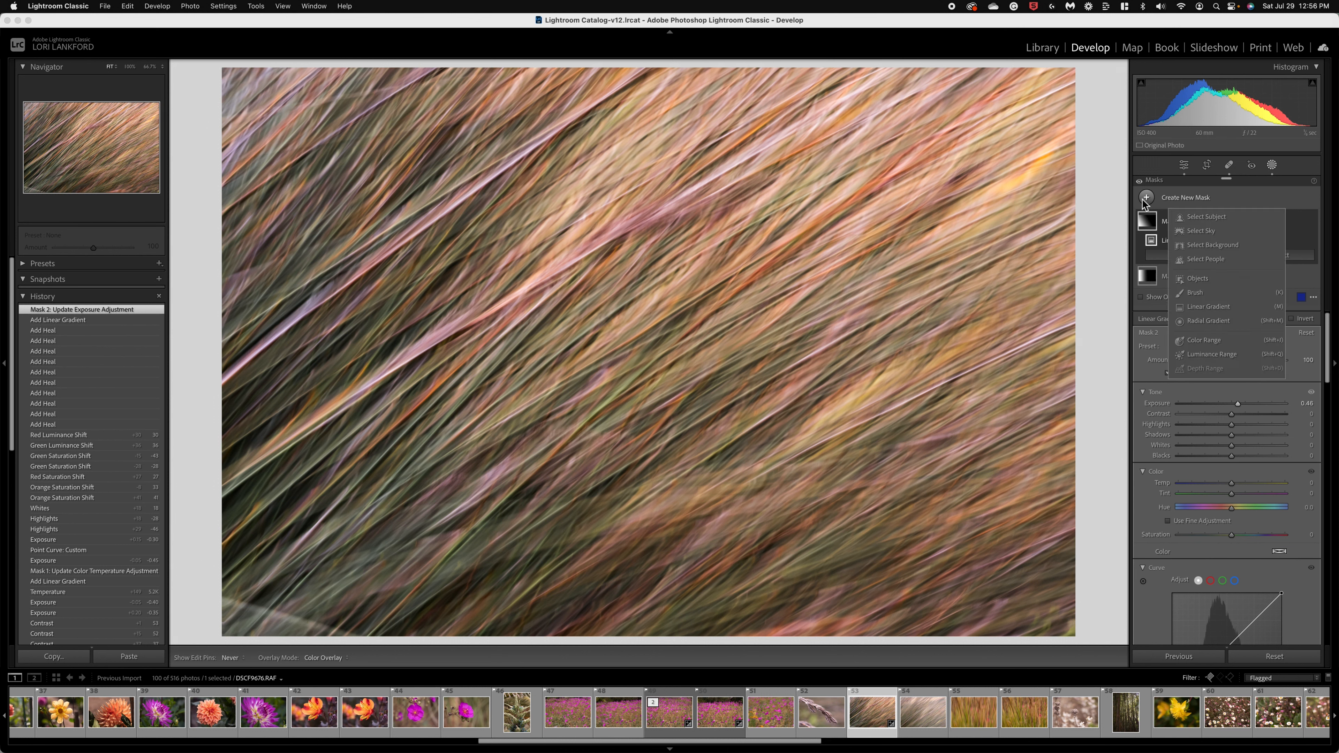
pyautogui.click(1191, 292)
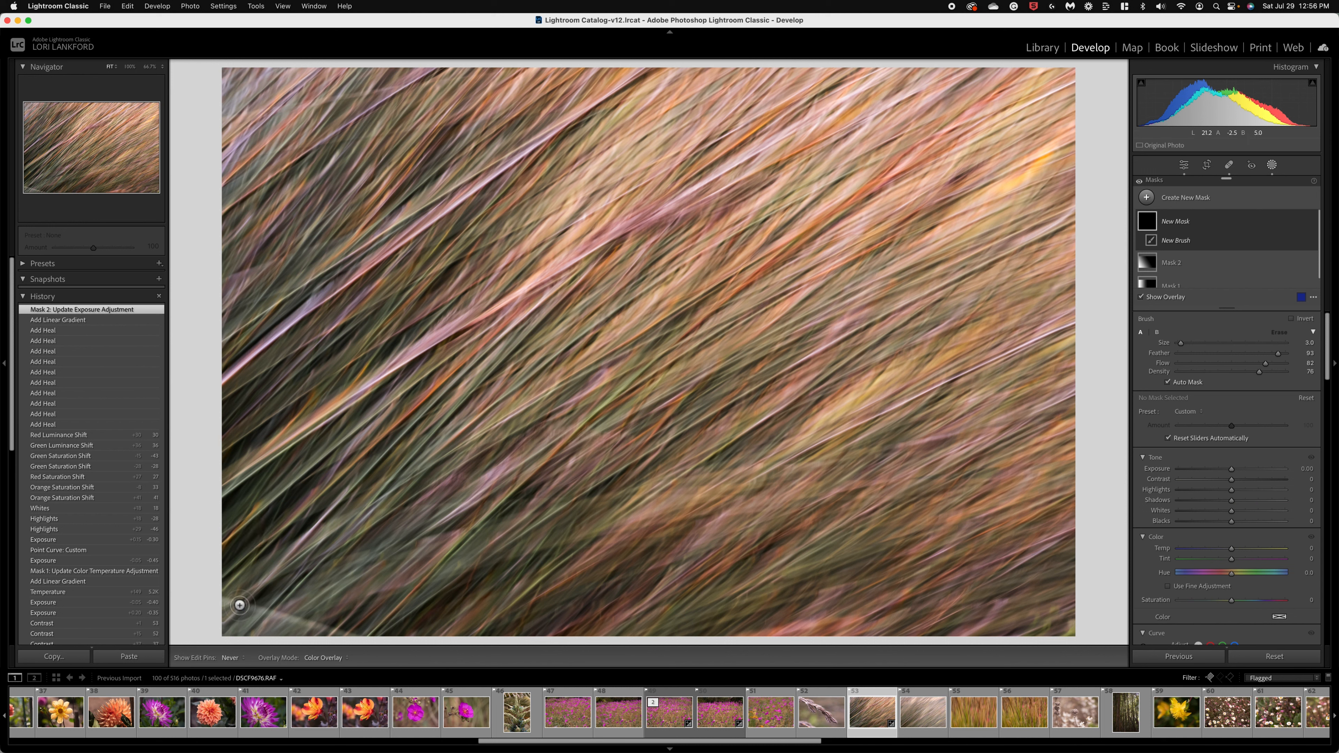
pyautogui.scroll(5, 241, 605)
pyautogui.moveTo(242, 606)
pyautogui.mouseDown()
pyautogui.moveTo(316, 625)
pyautogui.moveTo(253, 617)
pyautogui.moveTo(273, 634)
pyautogui.moveTo(245, 633)
pyautogui.mouseUp()
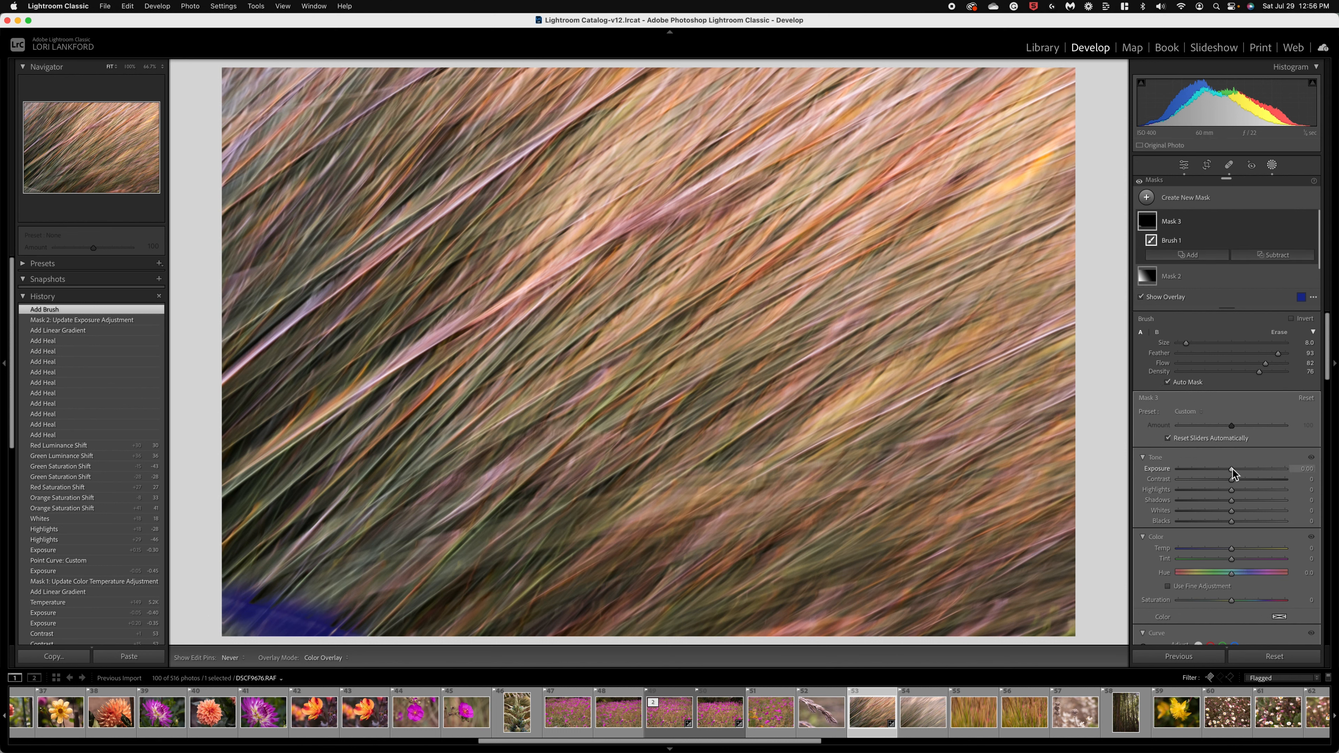
pyautogui.press('o')
pyautogui.moveTo(1232, 467); pyautogui.dragTo(1224, 468)
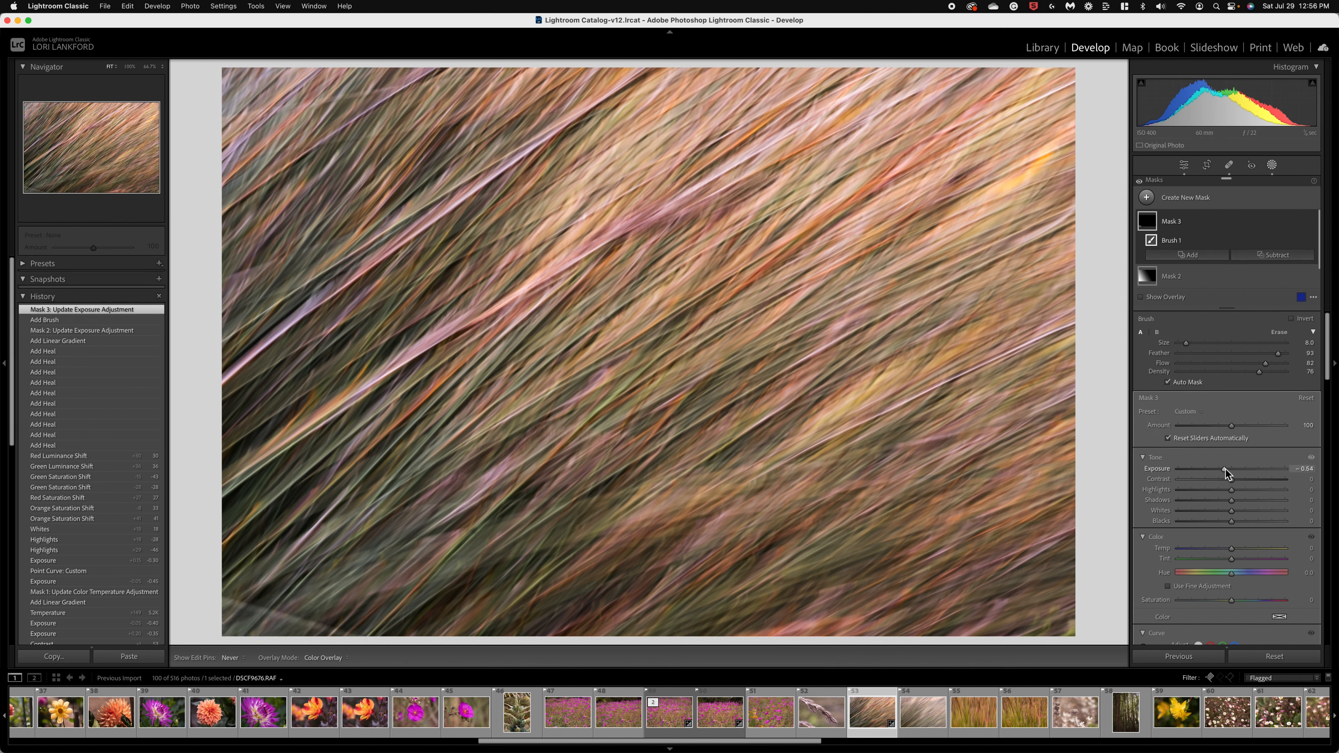
# Browse the other blurred nature photos and open the swirling fern photo DSCF9802.RAF.
pyautogui.click(989, 717)
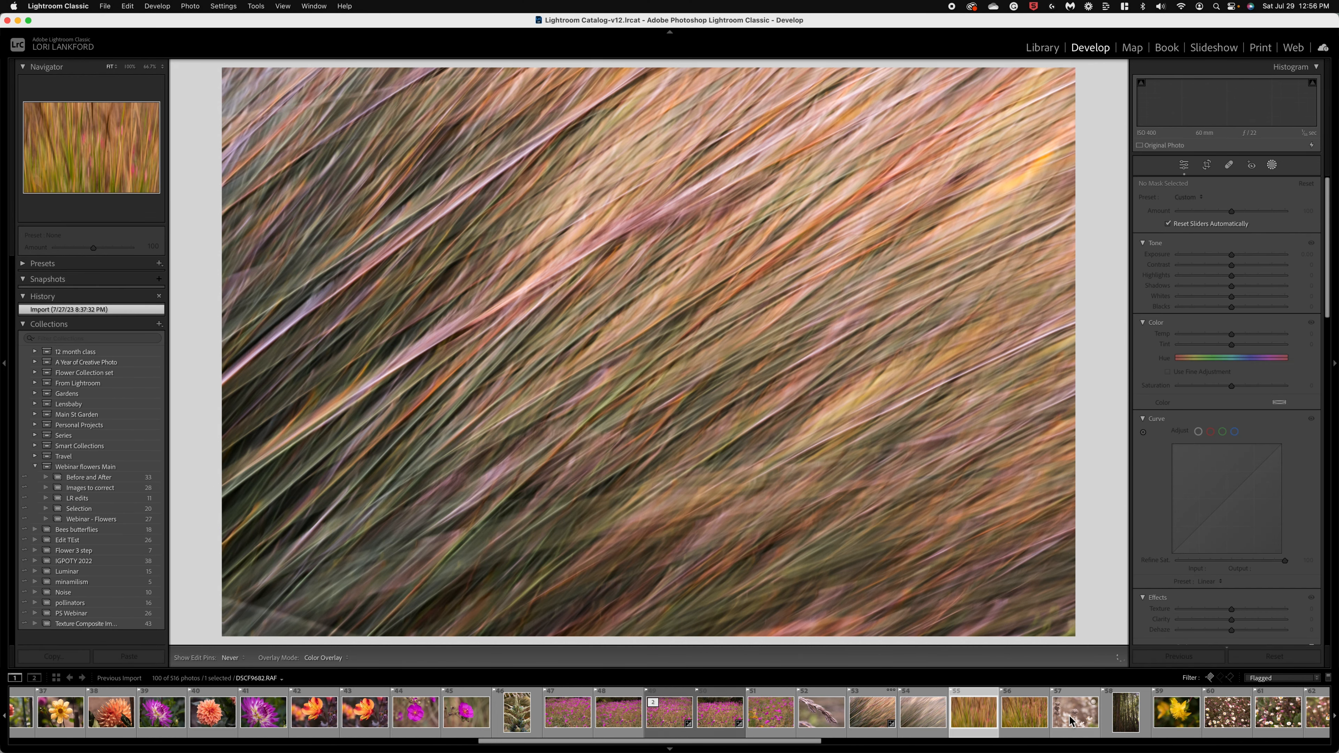
pyautogui.hscroll(15, 1070, 718)
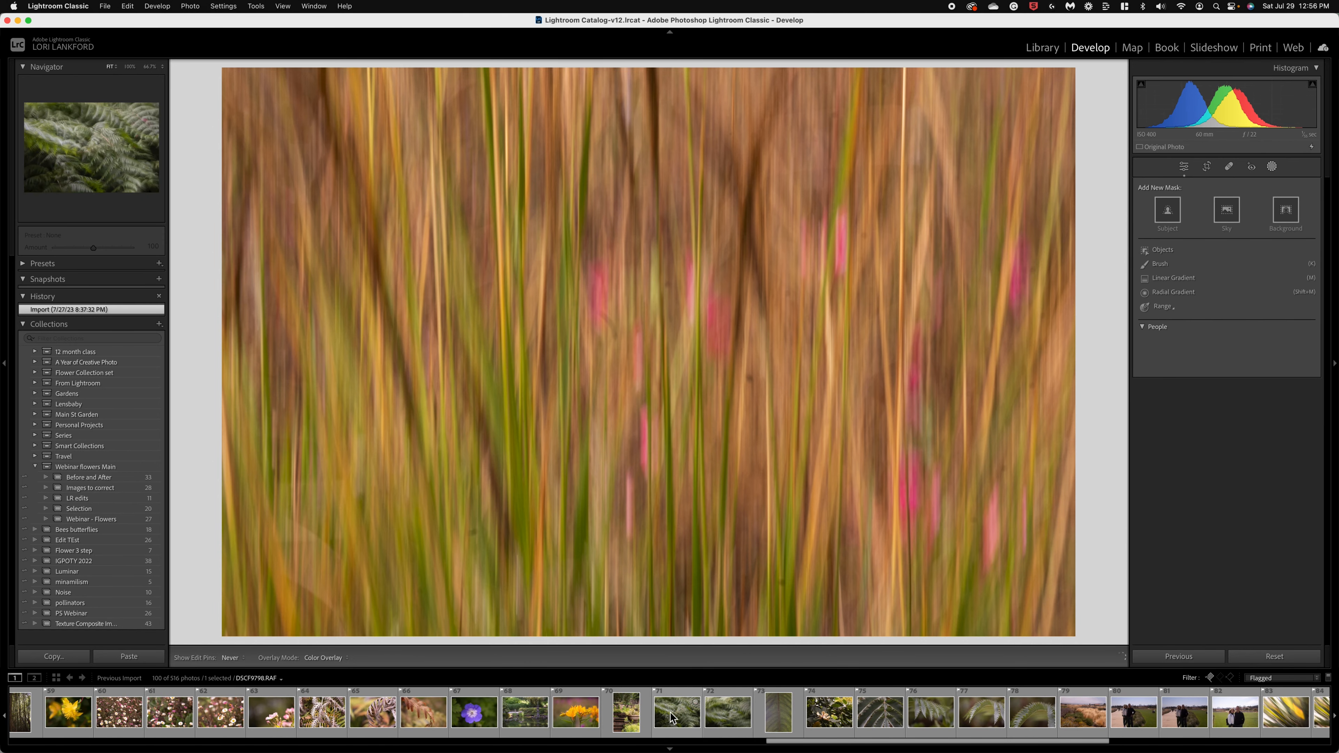
pyautogui.click(671, 717)
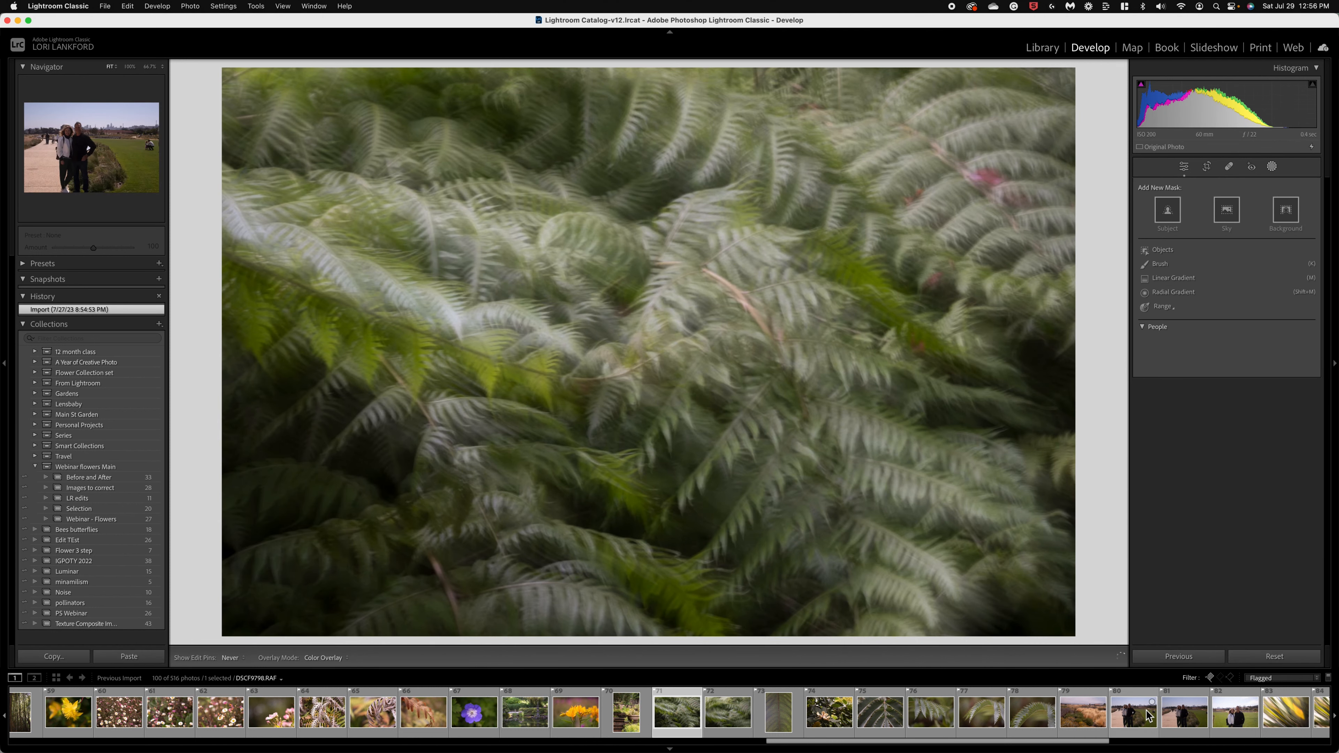
pyautogui.click(720, 723)
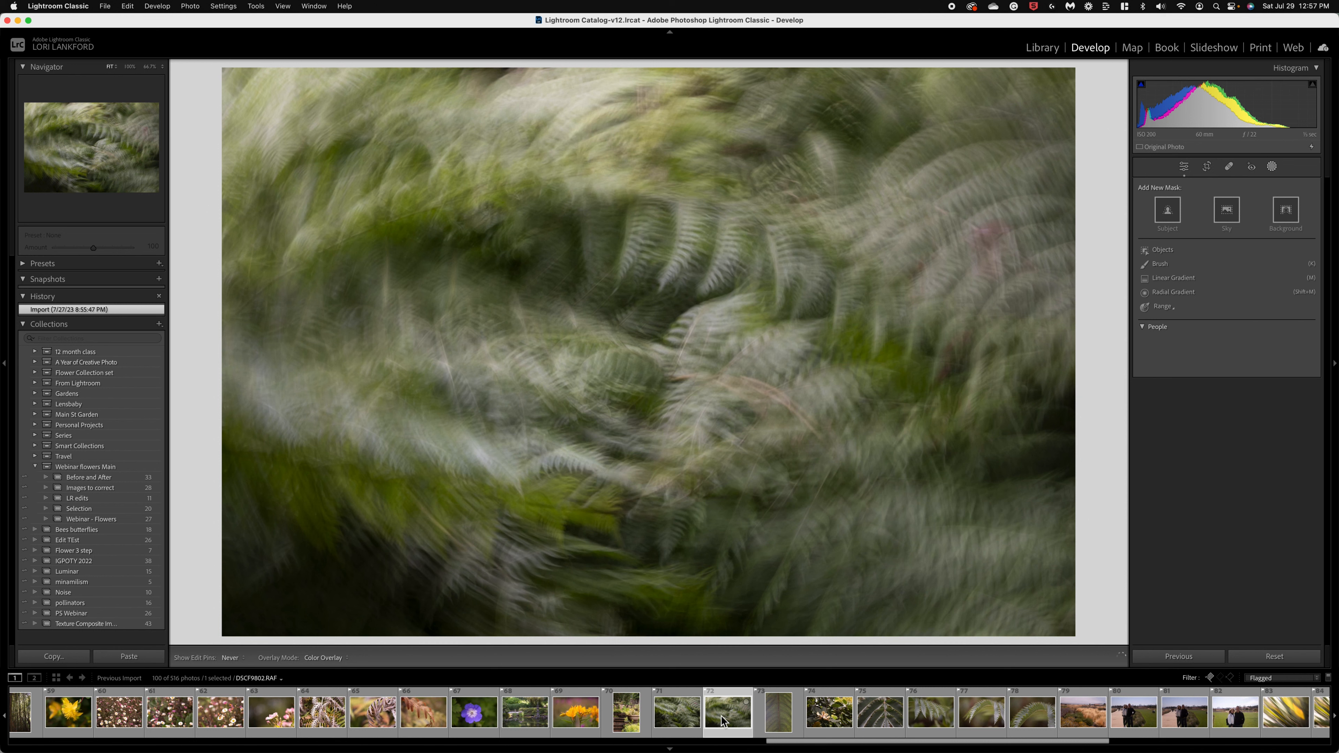
# Set the fern photo's Highlights to -40, Shadows to +44 and Contrast to +52.
pyautogui.click(1184, 168)
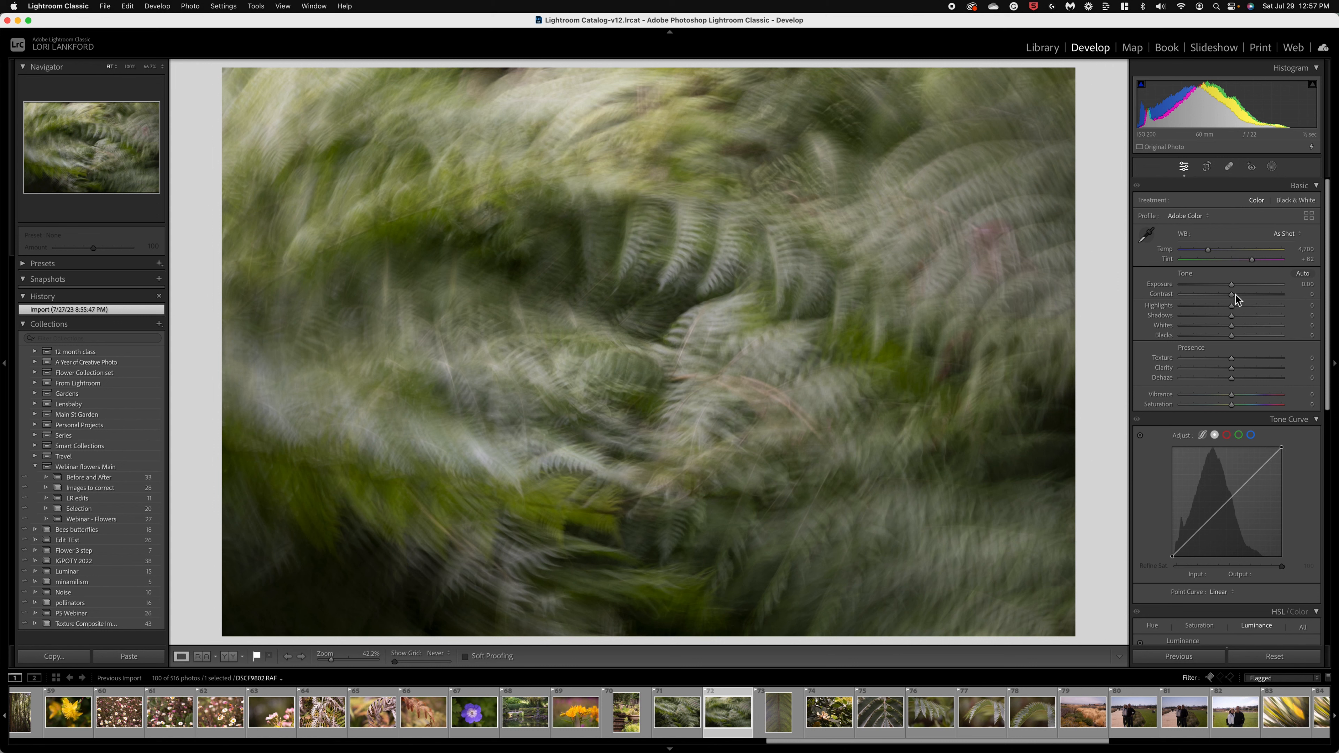
pyautogui.click(1210, 305)
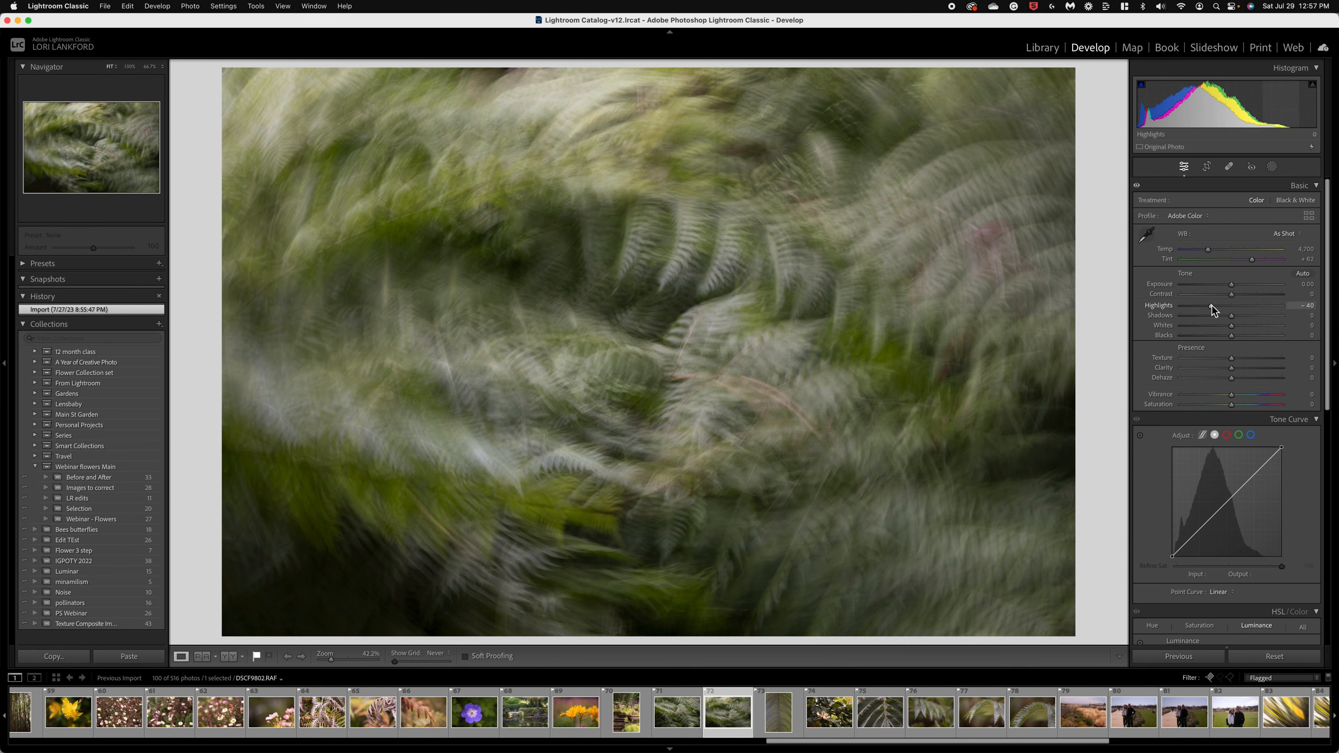
pyautogui.click(1254, 316)
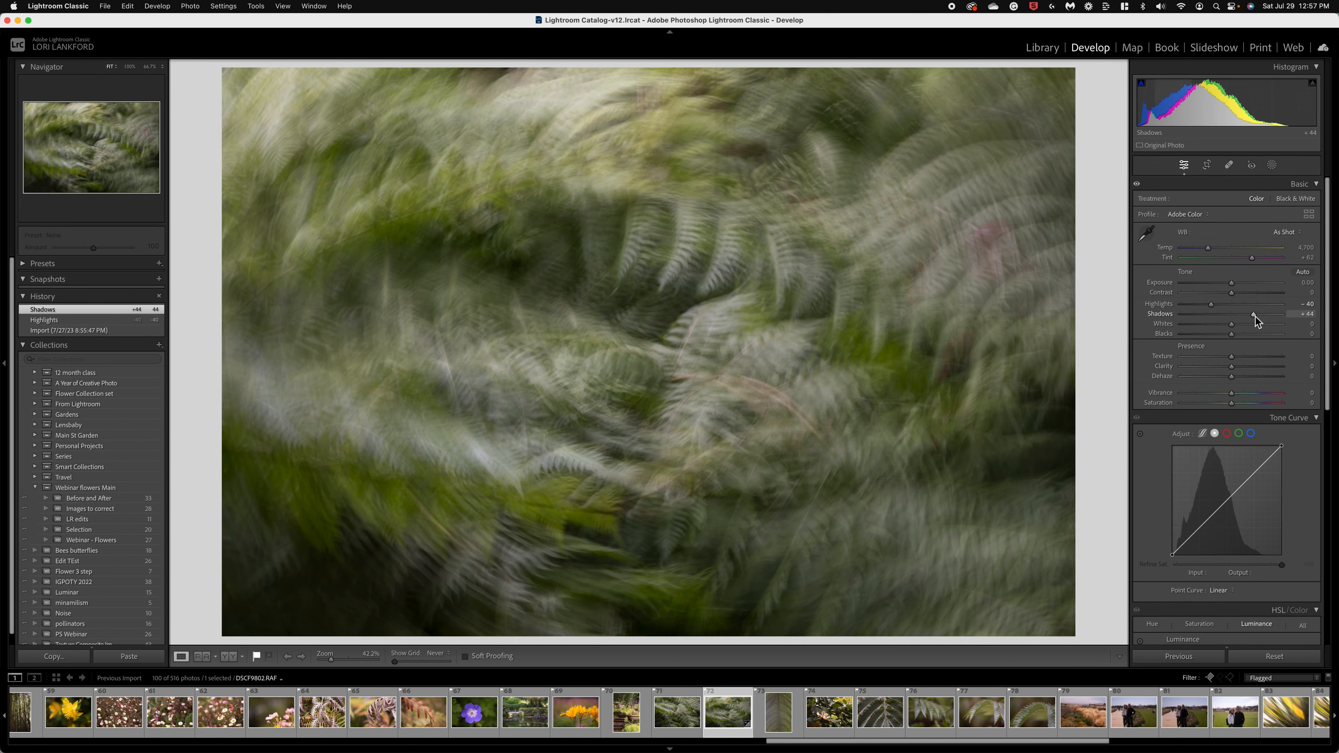
pyautogui.moveTo(1232, 292); pyautogui.dragTo(1259, 298)
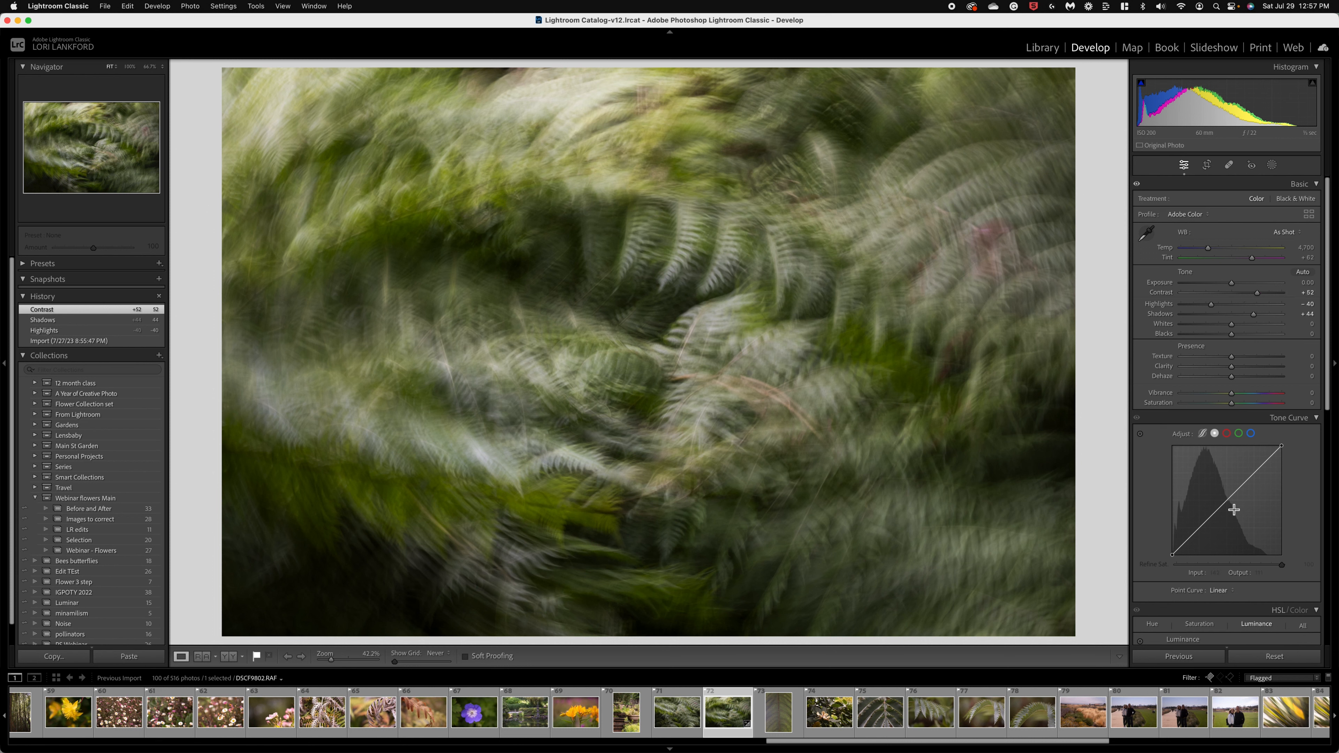
# Lift the tone curve's midtones to input 124, output 133, and set Exposure to +0.15 and Shadows to +57.
pyautogui.click(1227, 501)
pyautogui.moveTo(1228, 505); pyautogui.dragTo(1227, 498)
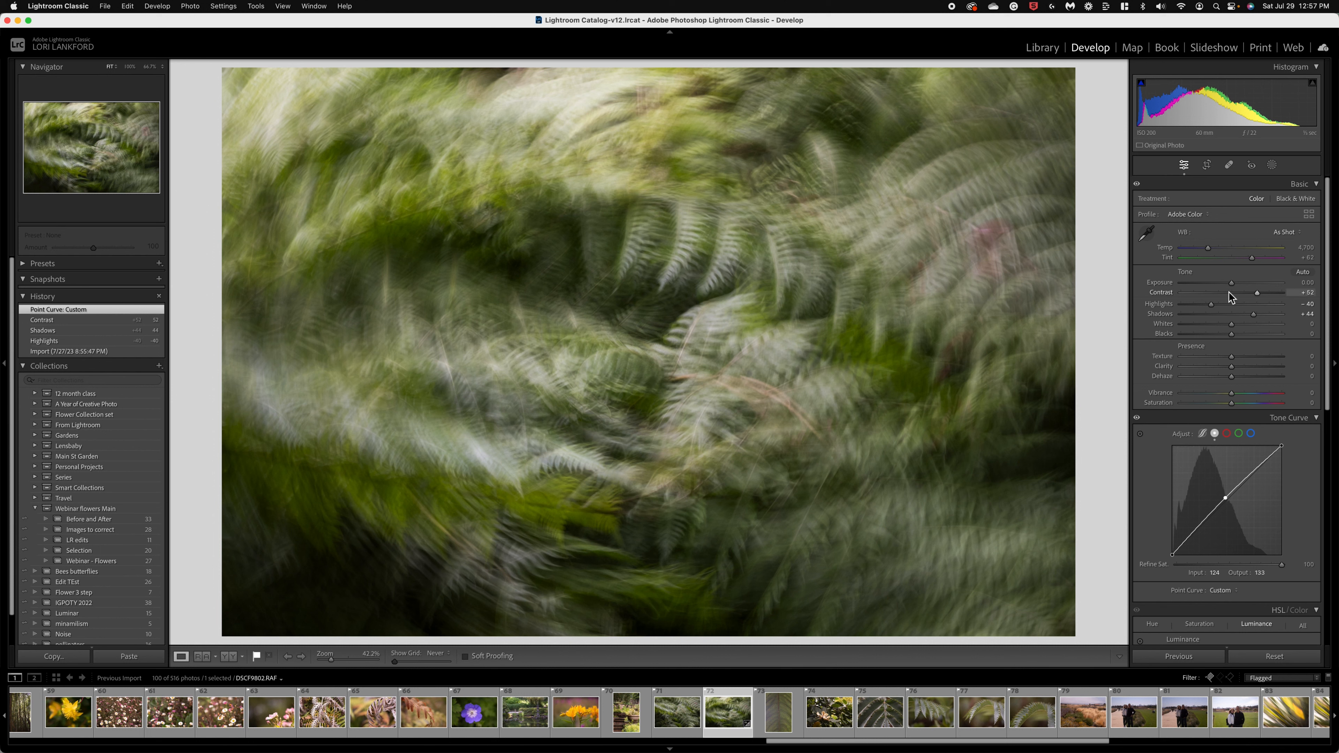
pyautogui.moveTo(1232, 283); pyautogui.dragTo(1260, 314)
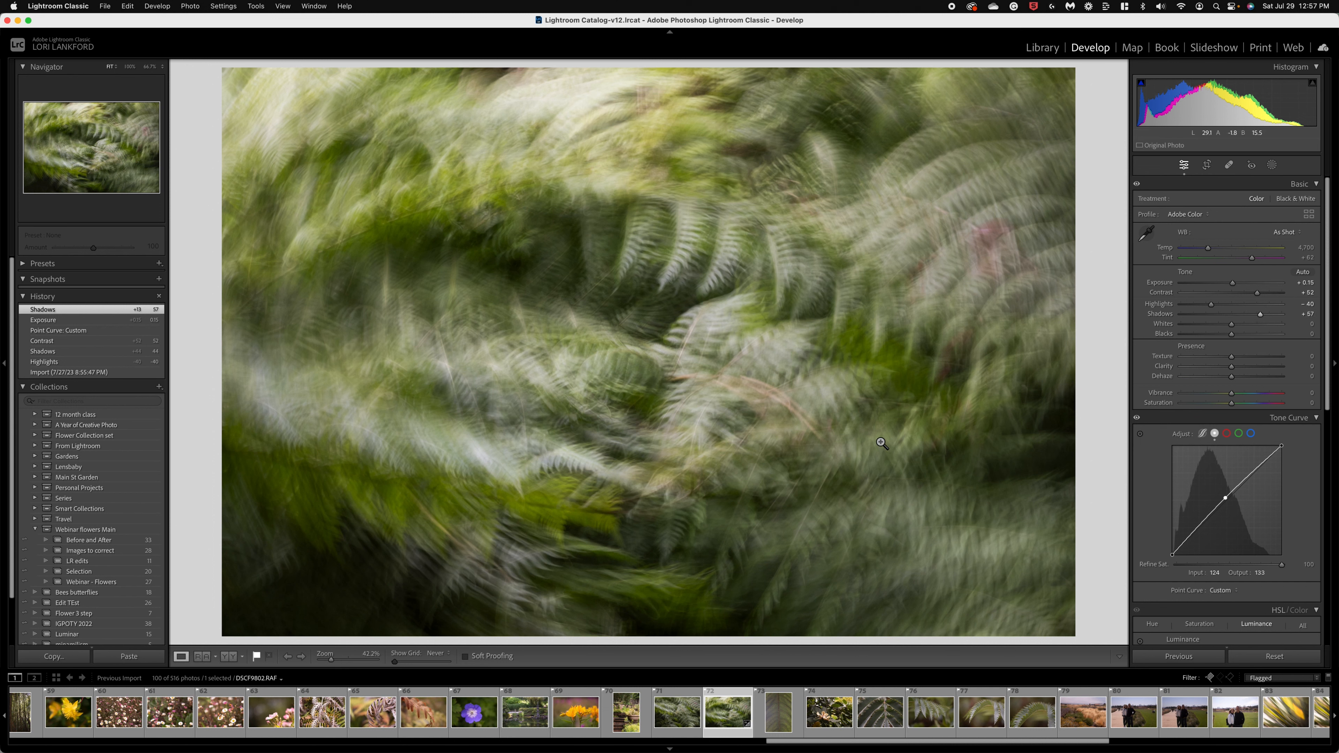
# Crop a strip off the fern photo's right side with a custom aspect and lower Highlights to -51.
pyautogui.click(1207, 165)
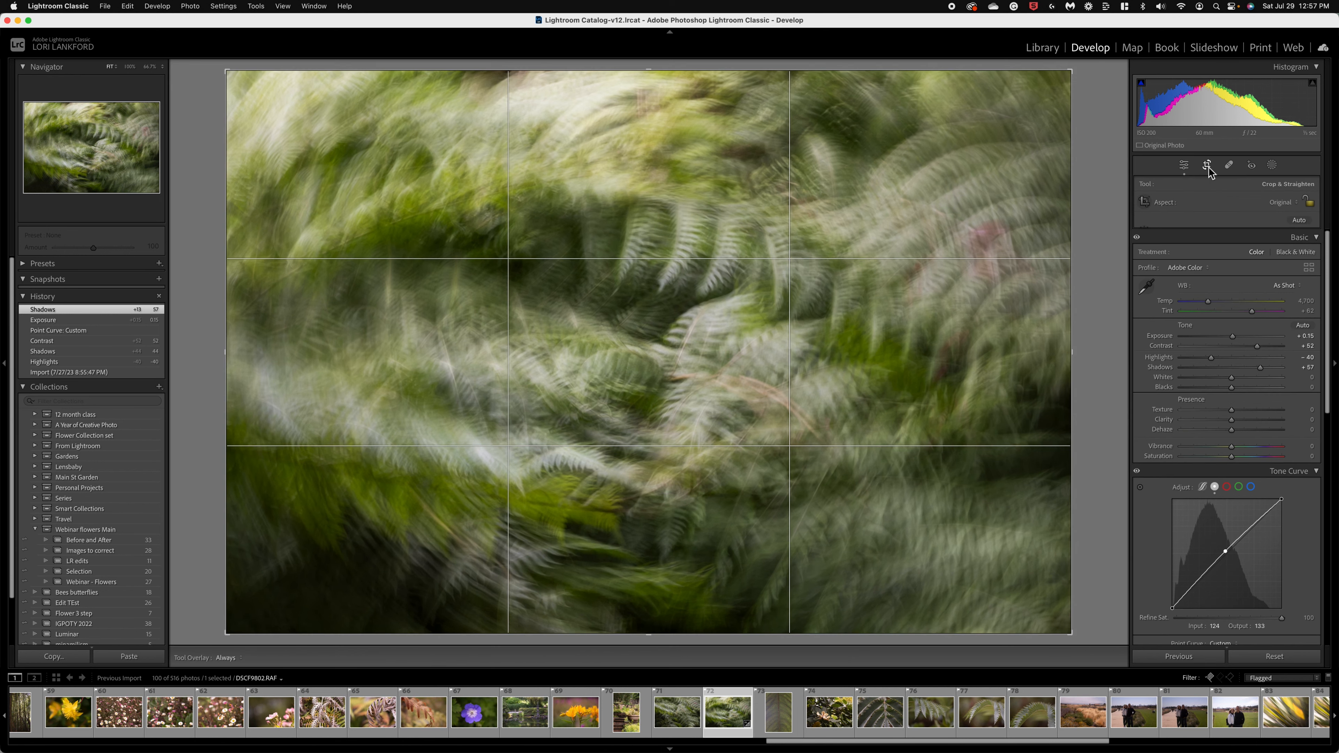
pyautogui.moveTo(1078, 354); pyautogui.dragTo(1025, 352)
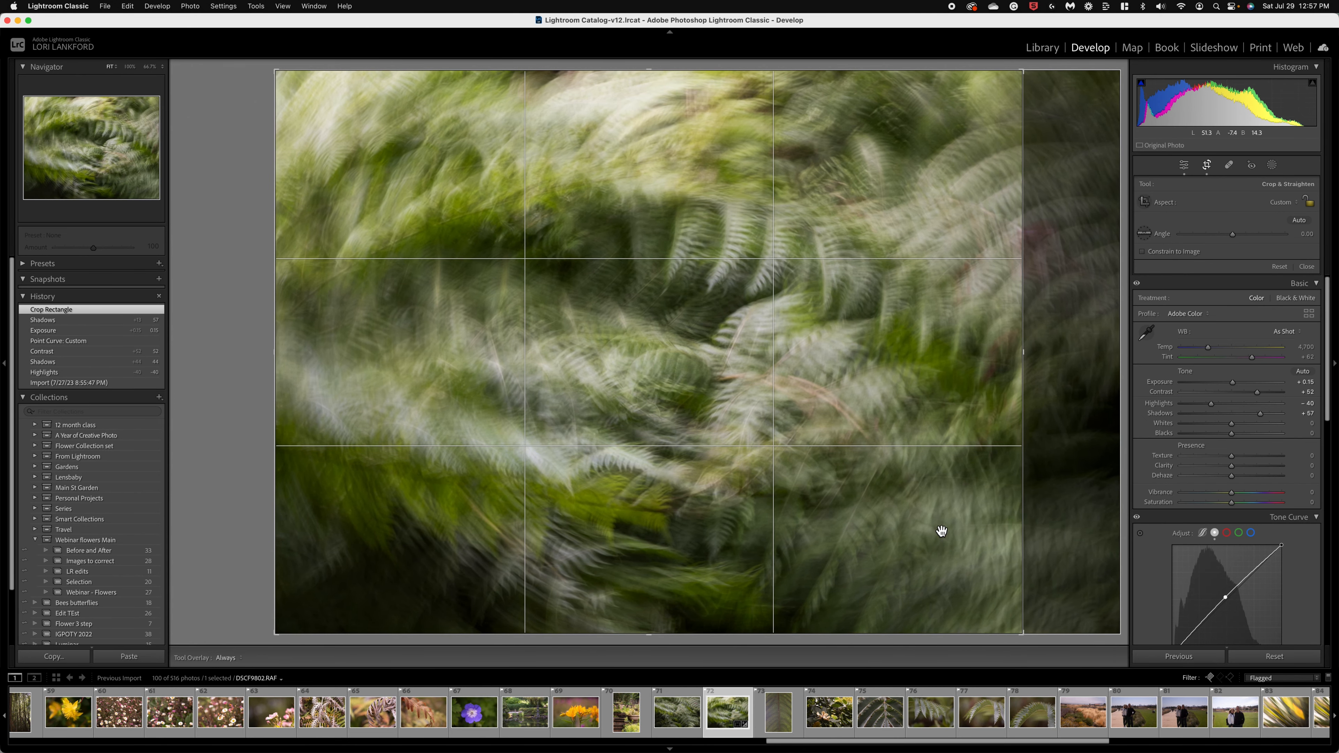
pyautogui.press('Return')
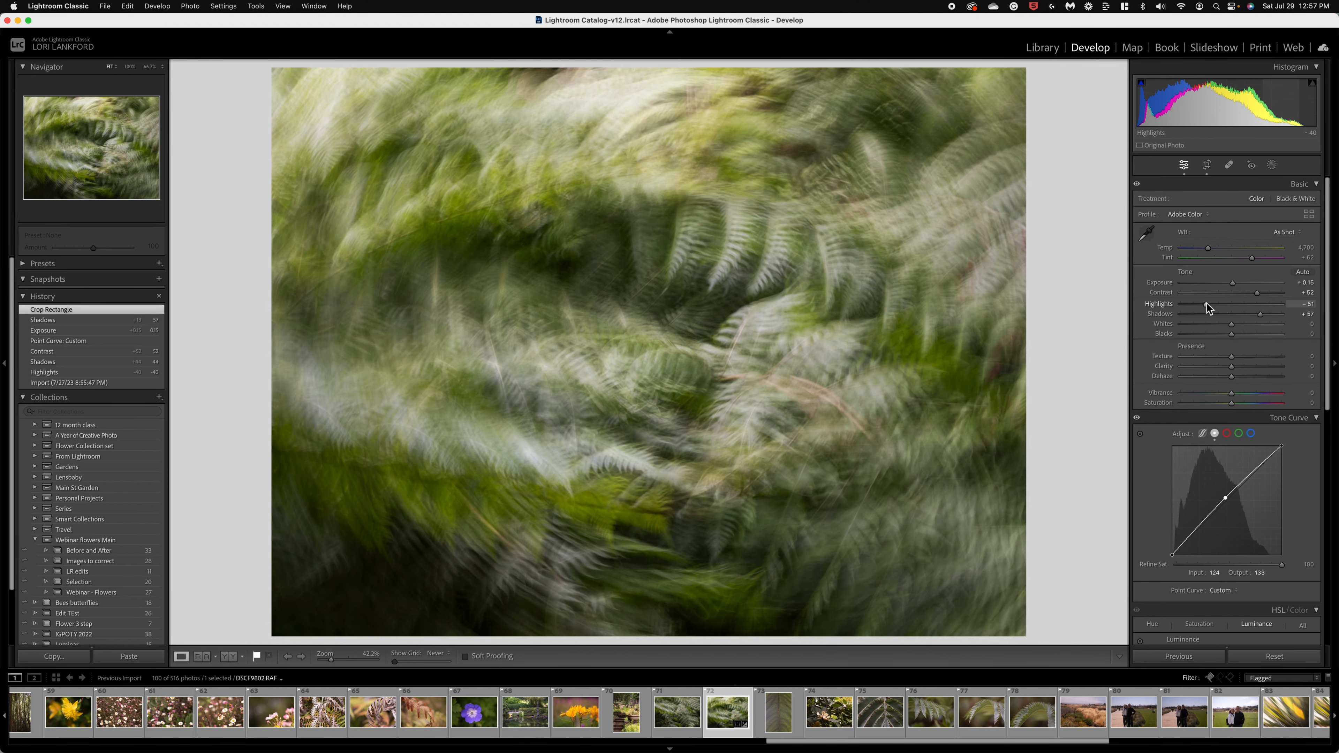
pyautogui.moveTo(1207, 308); pyautogui.dragTo(1206, 304)
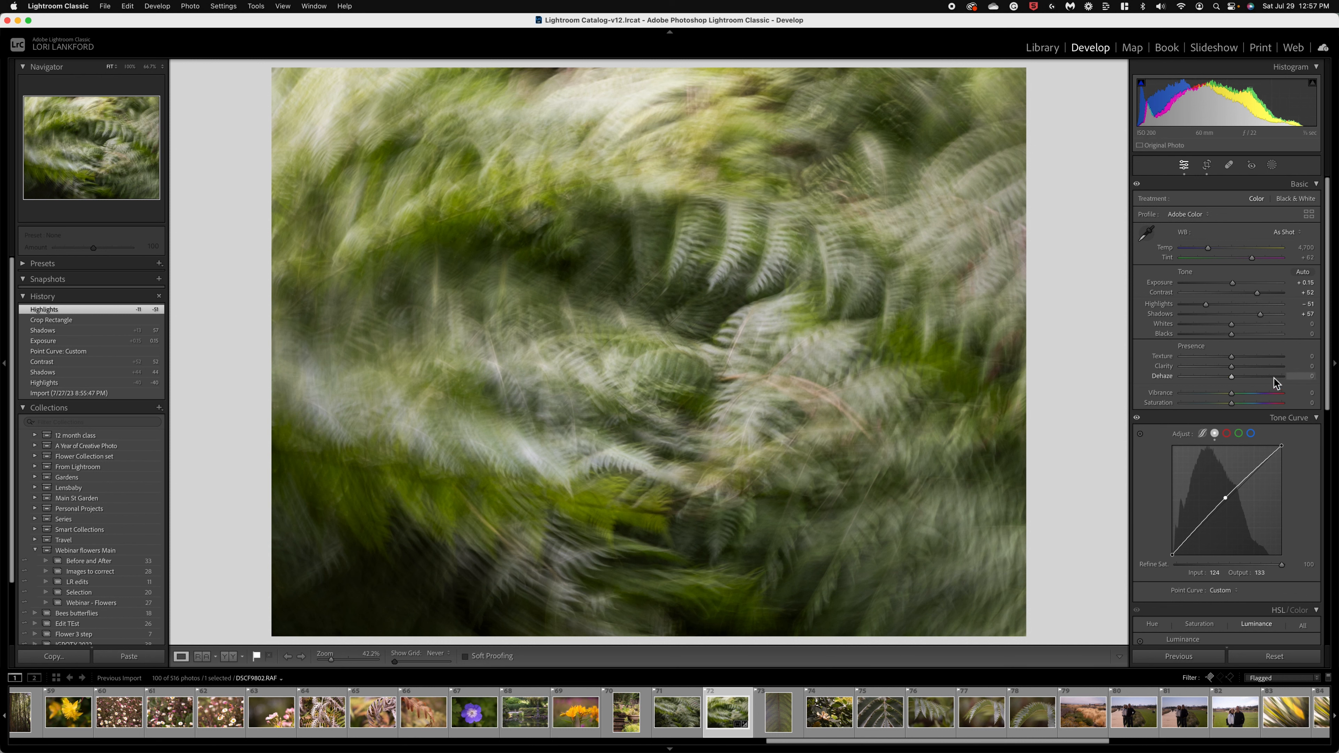
# Set the fern photo's green luminance to +27 and its green saturation to +40.
pyautogui.scroll(-5, 1254, 498)
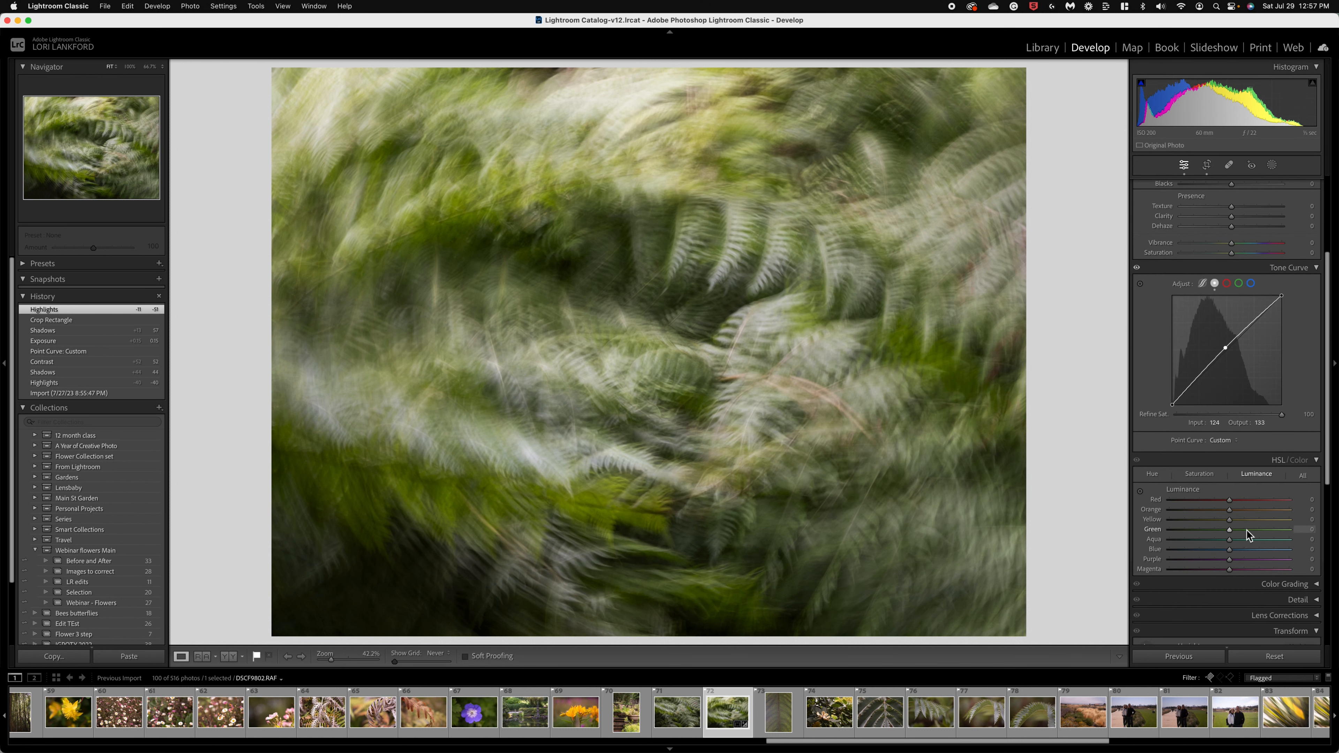
pyautogui.click(1245, 529)
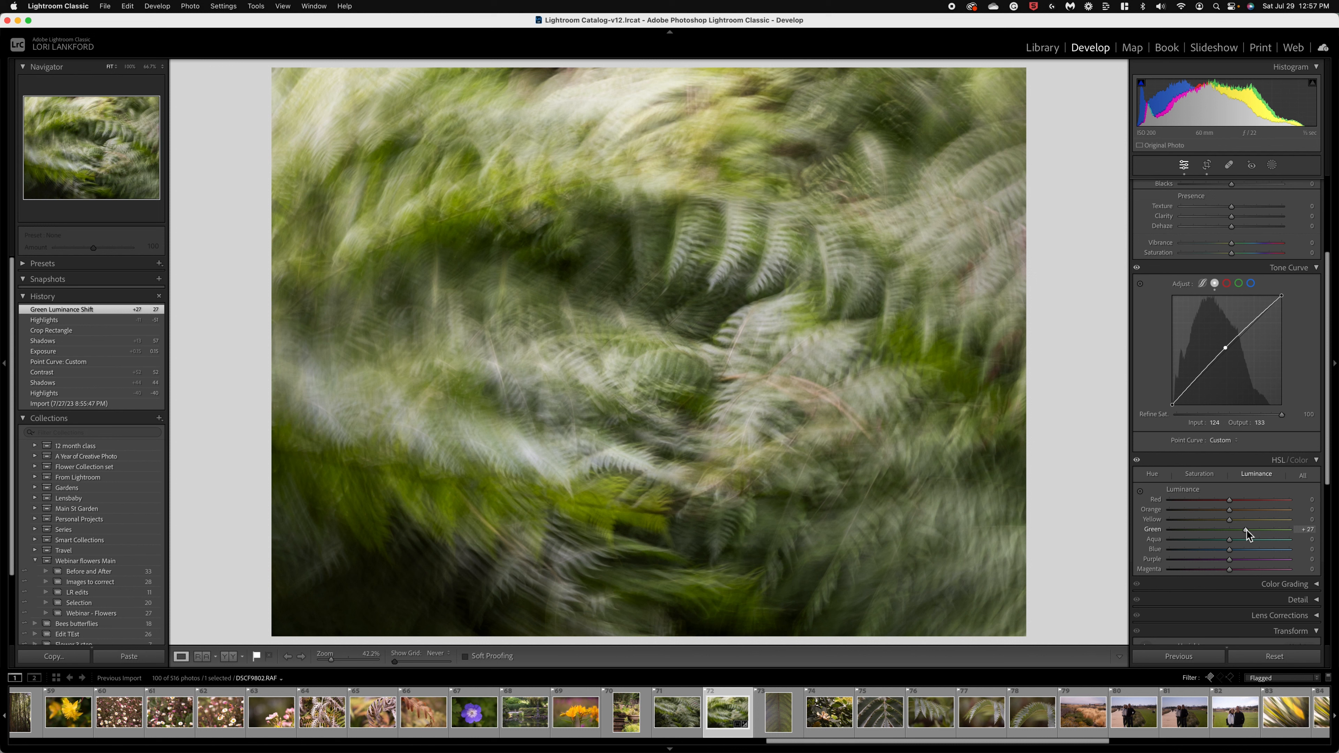
pyautogui.click(1201, 473)
pyautogui.click(1247, 530)
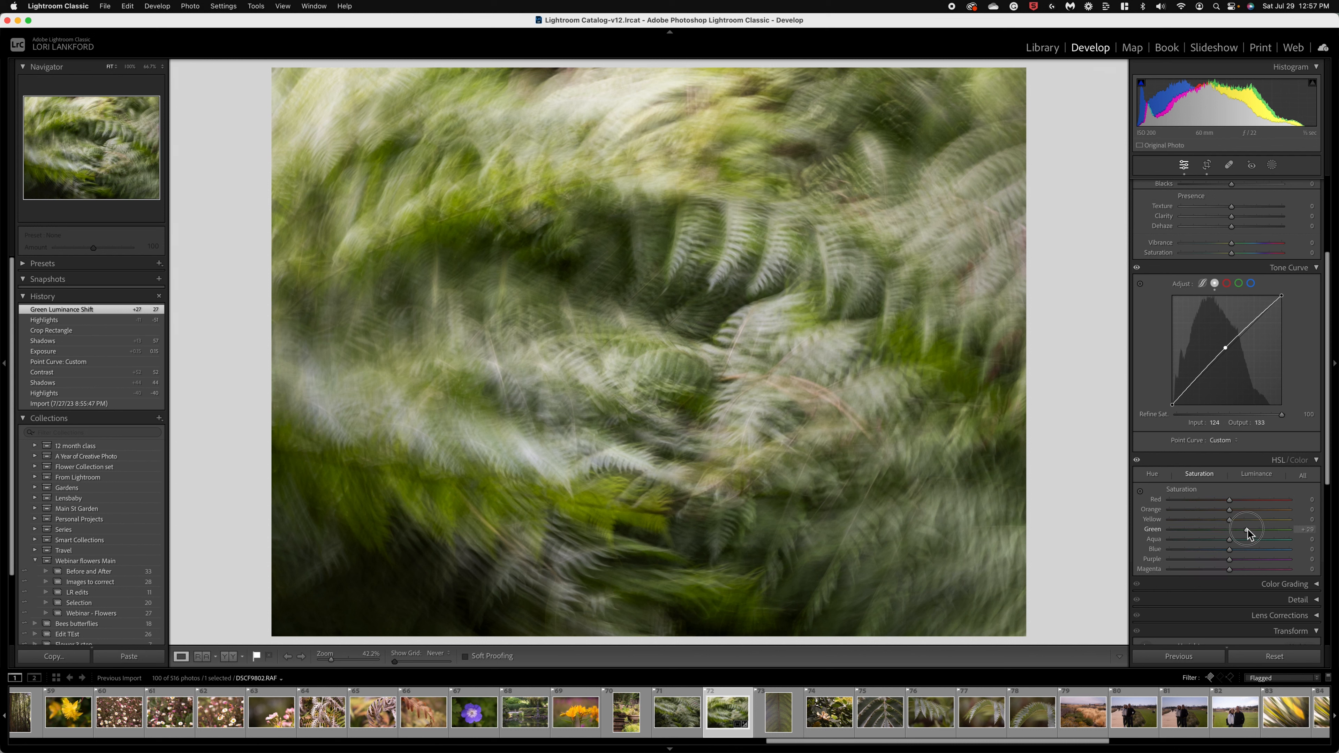
pyautogui.click(1254, 530)
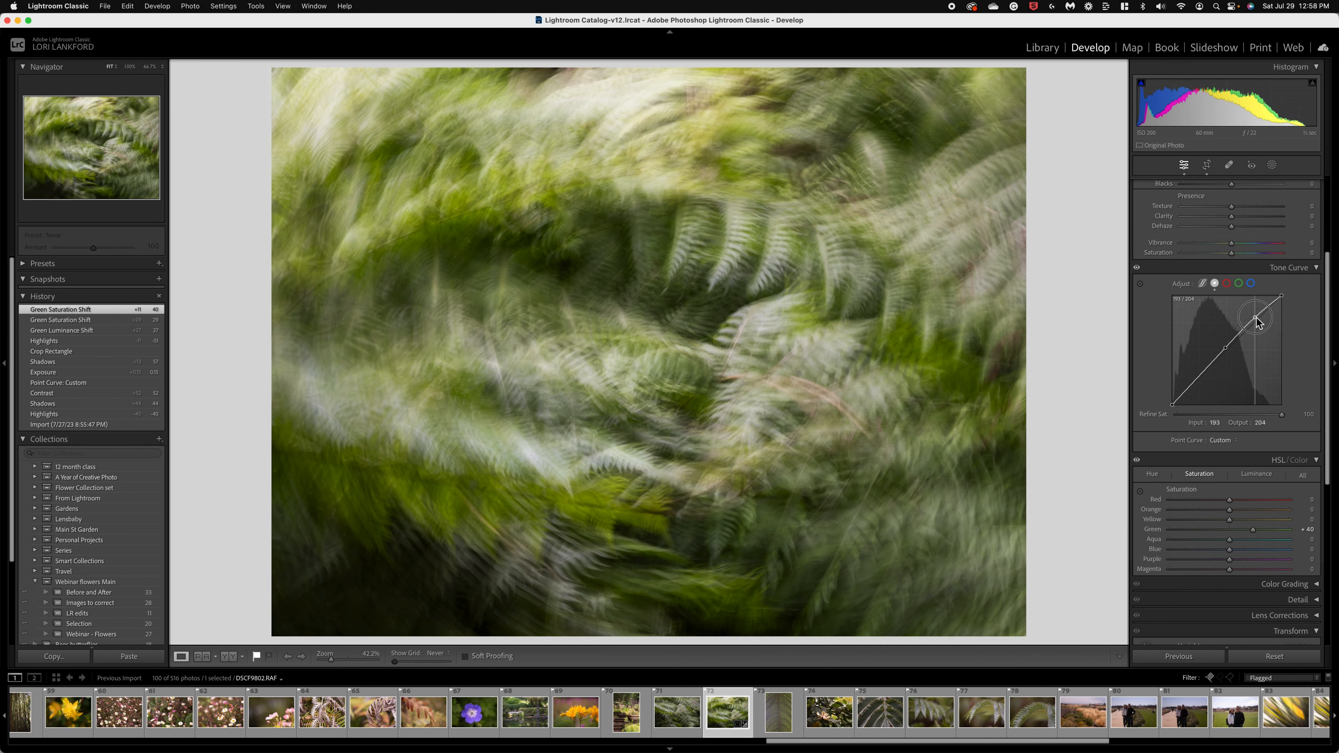
# Add a tone curve point at input 192, output 201, and reduce the green saturation to -37.
pyautogui.click(1256, 321)
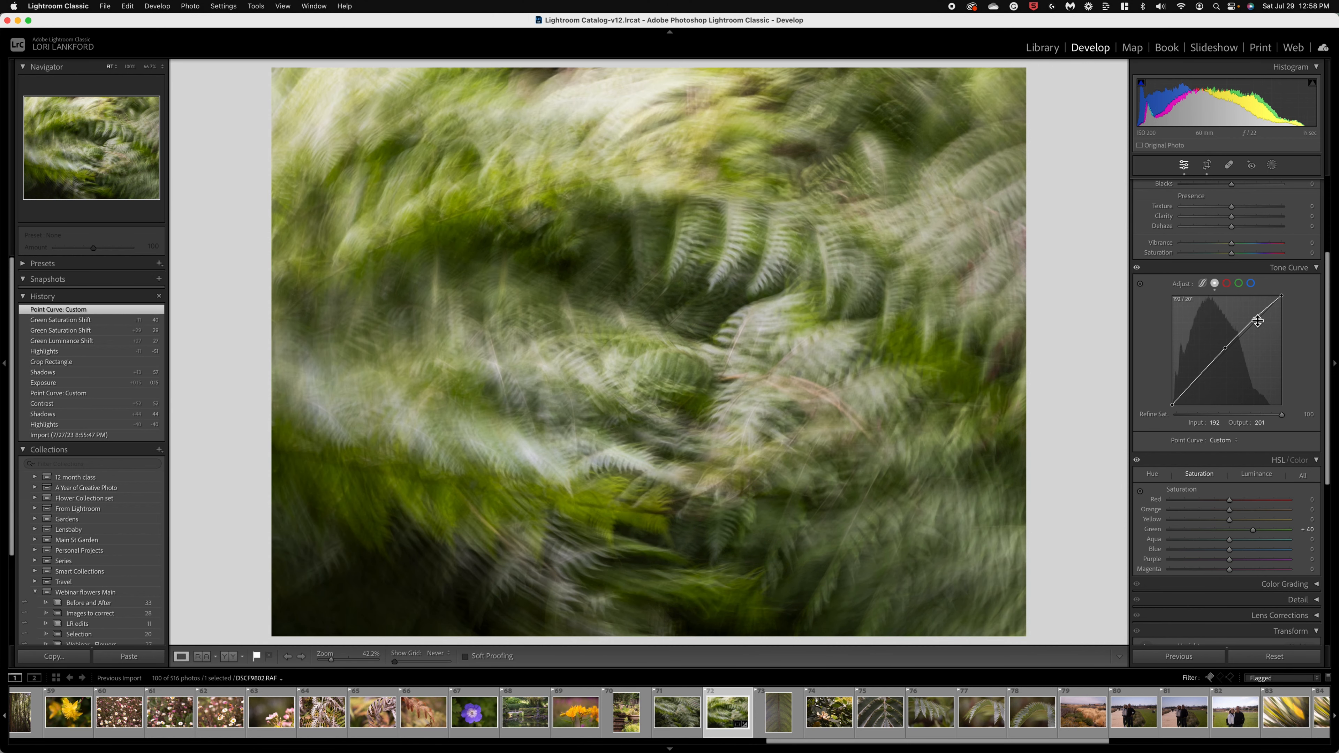
pyautogui.moveTo(1214, 529); pyautogui.dragTo(1209, 528)
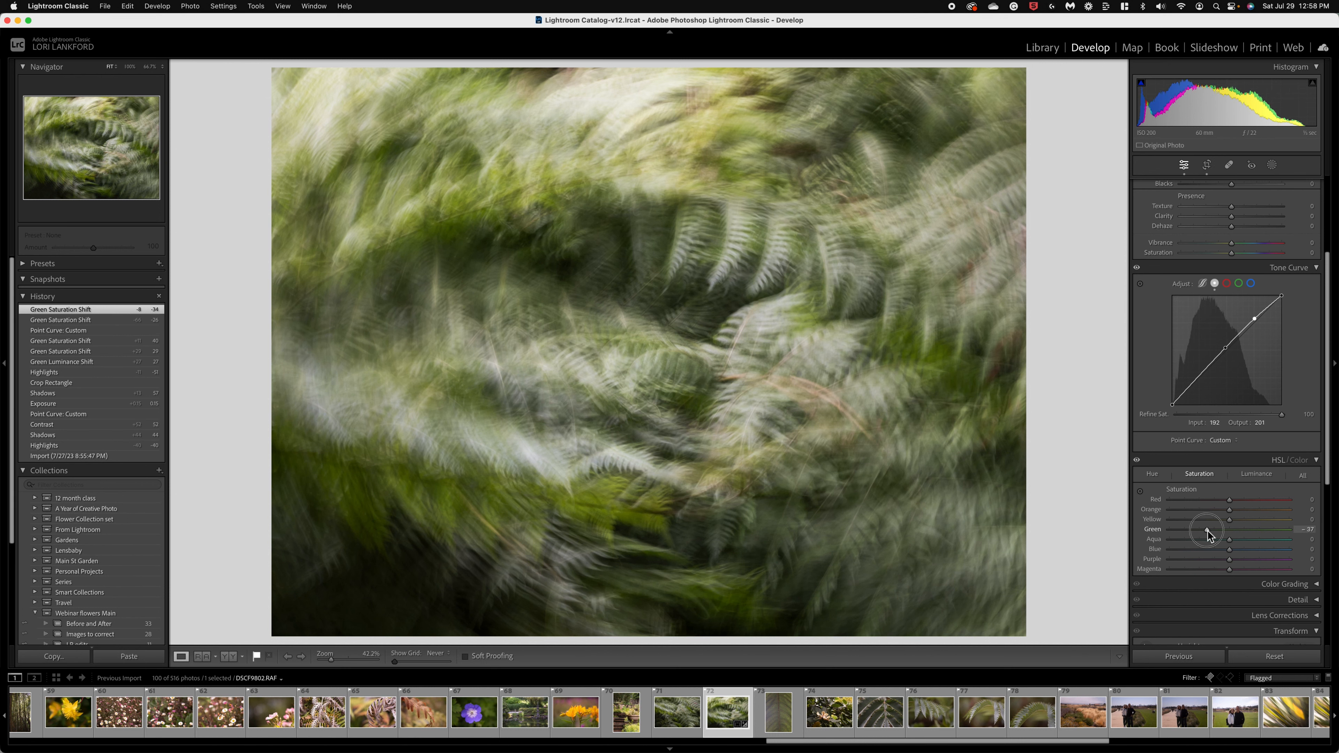
# Raise the fern photo's green saturation slightly and open the blurred yellow and orange leaf photo DSCF9876.RAF for editing.
pyautogui.moveTo(1208, 529); pyautogui.dragTo(1208, 529)
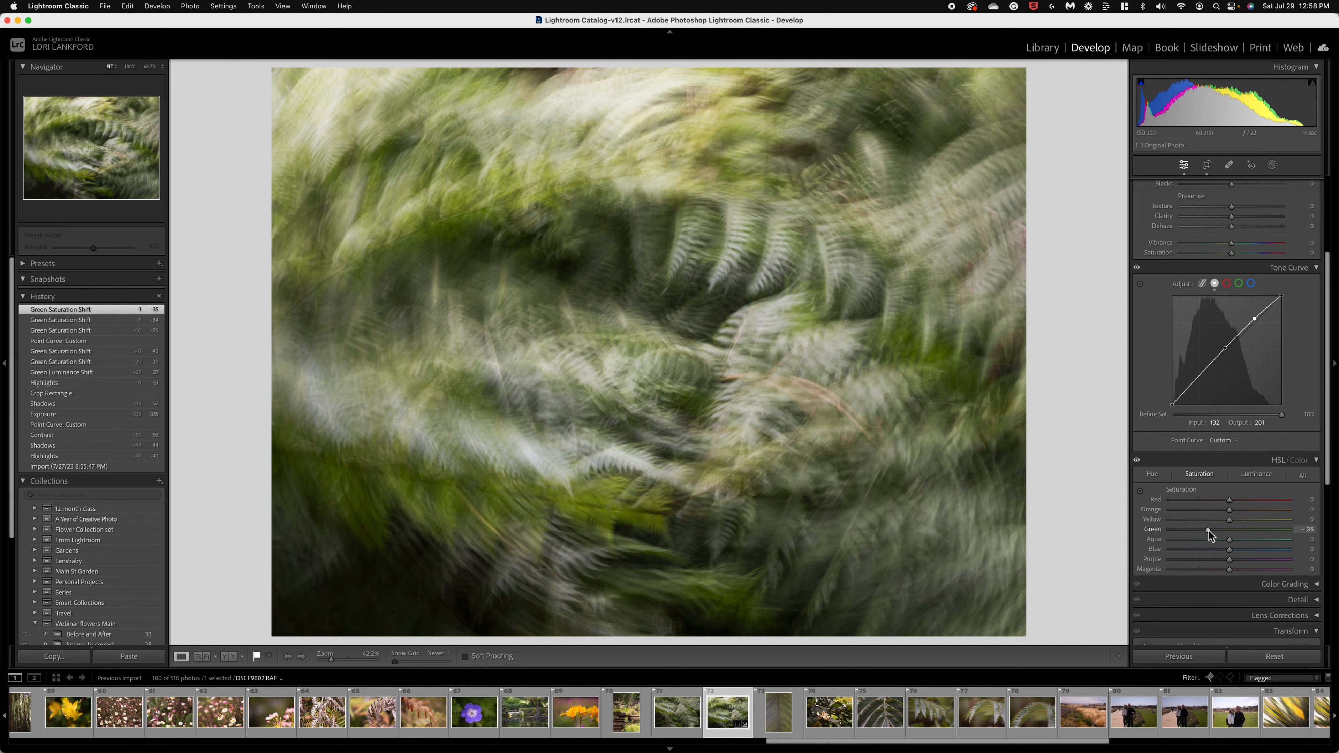
pyautogui.scroll(-5, 1164, 709)
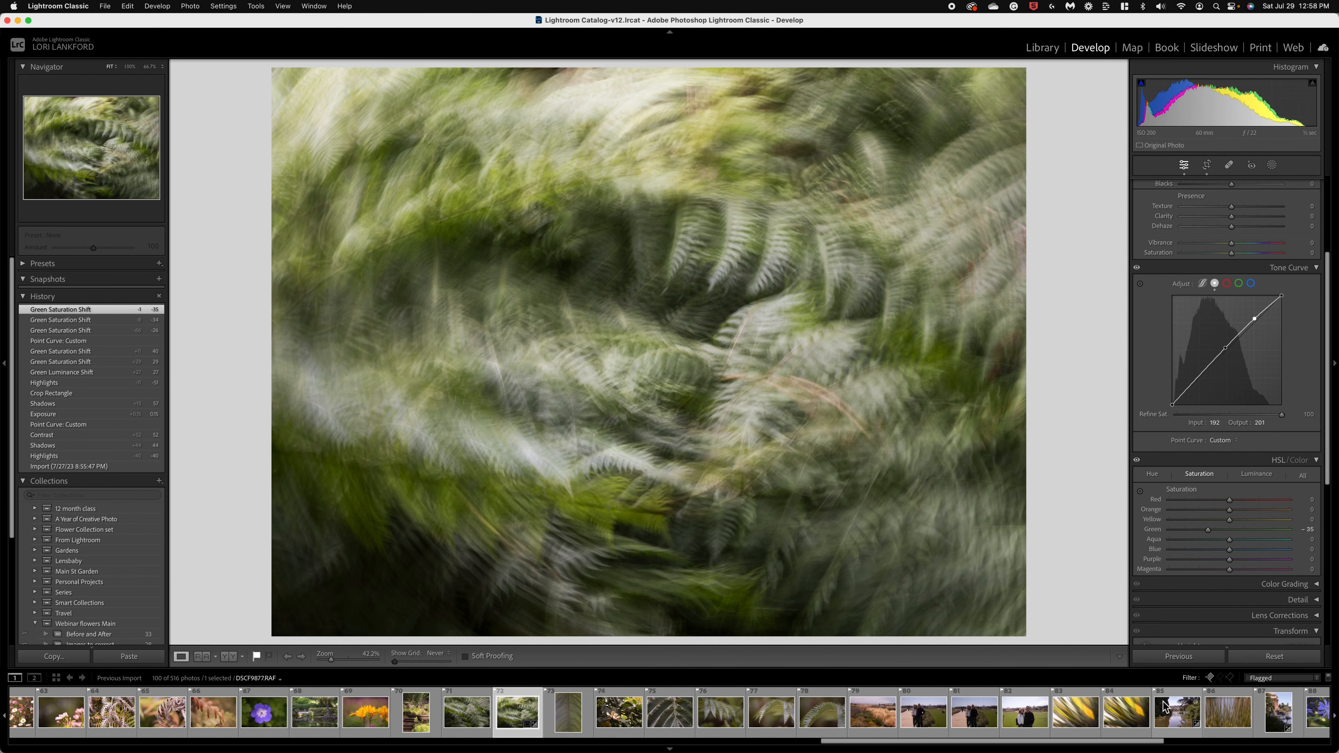
pyautogui.click(923, 717)
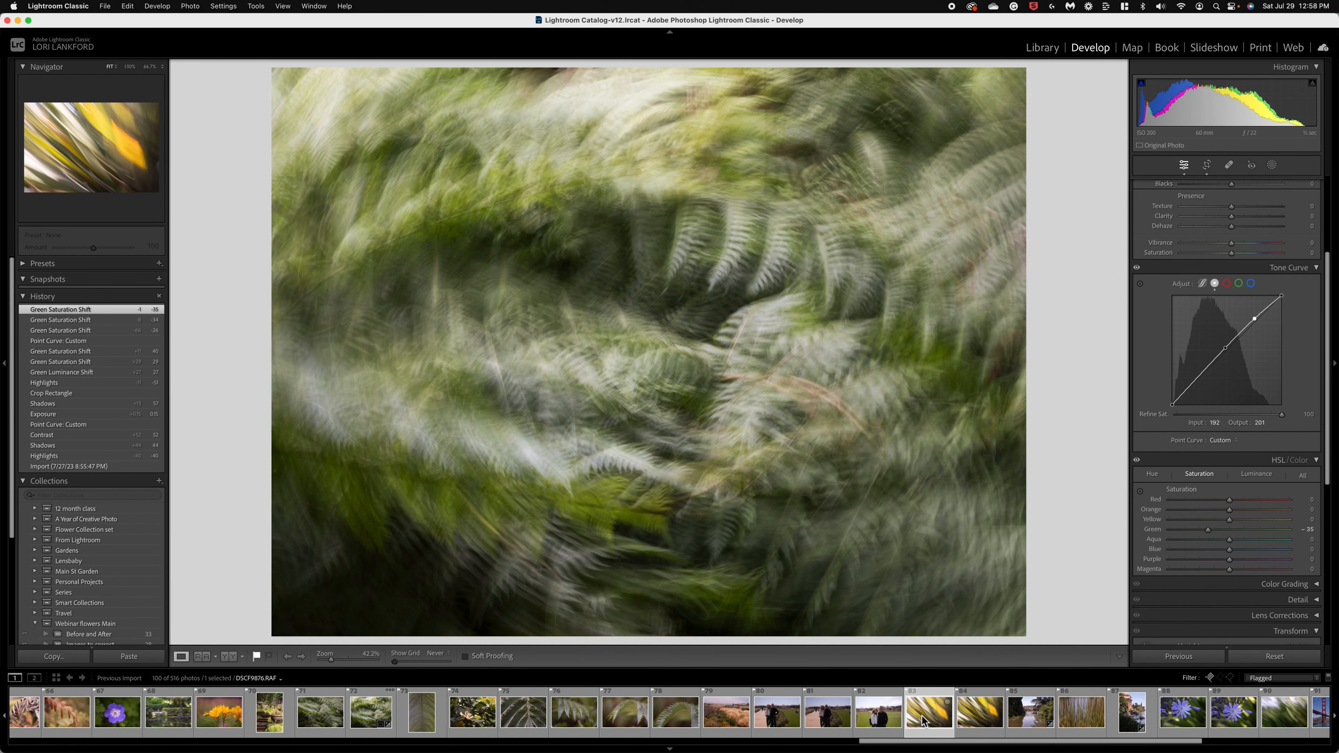
pyautogui.click(970, 718)
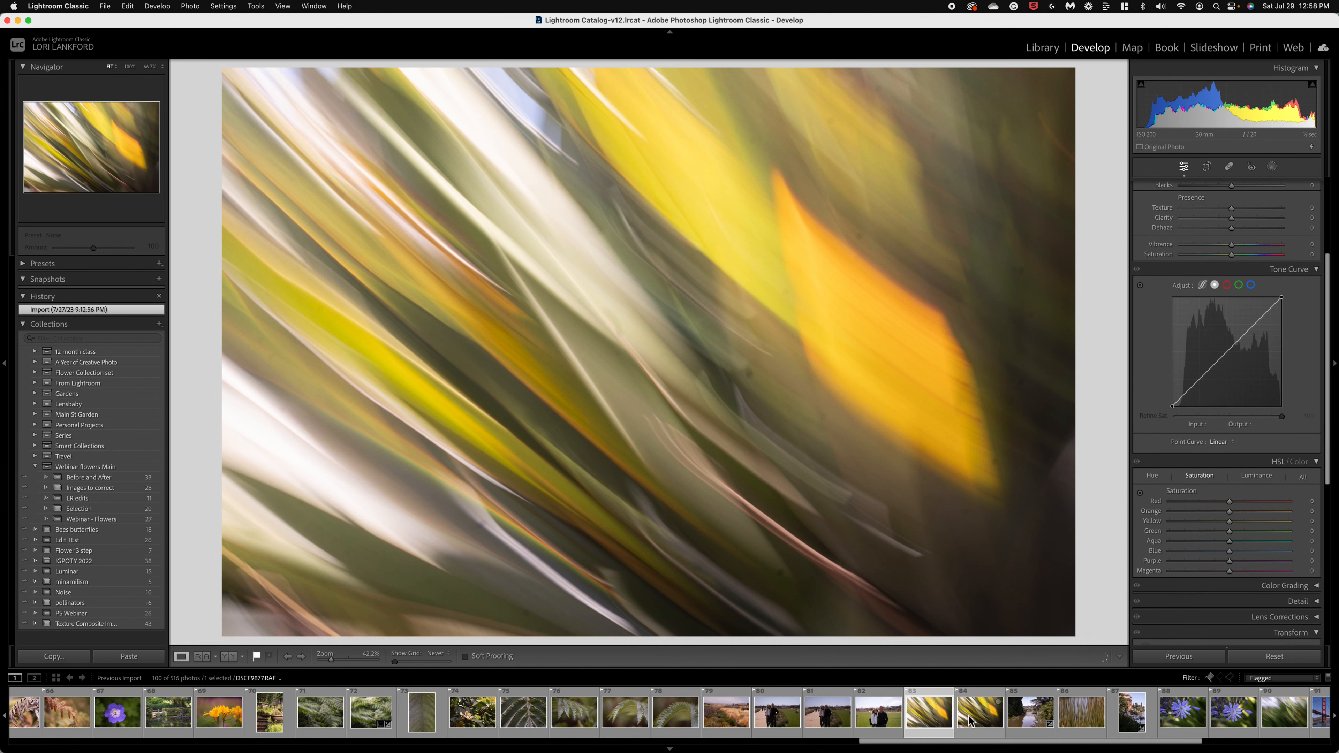
pyautogui.click(928, 718)
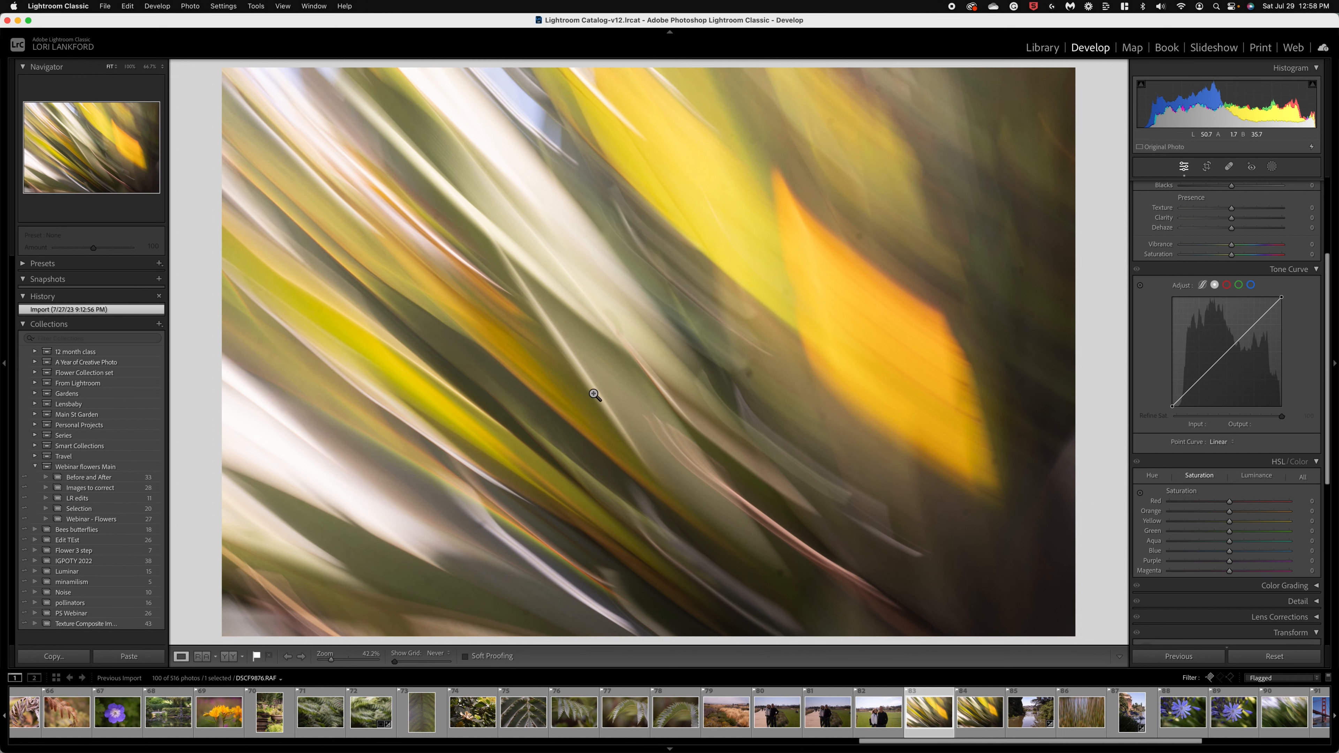
# Set the leaf photo's Highlights to -40 and Contrast to +52, and compare the edit with the original.
pyautogui.scroll(5, 1204, 345)
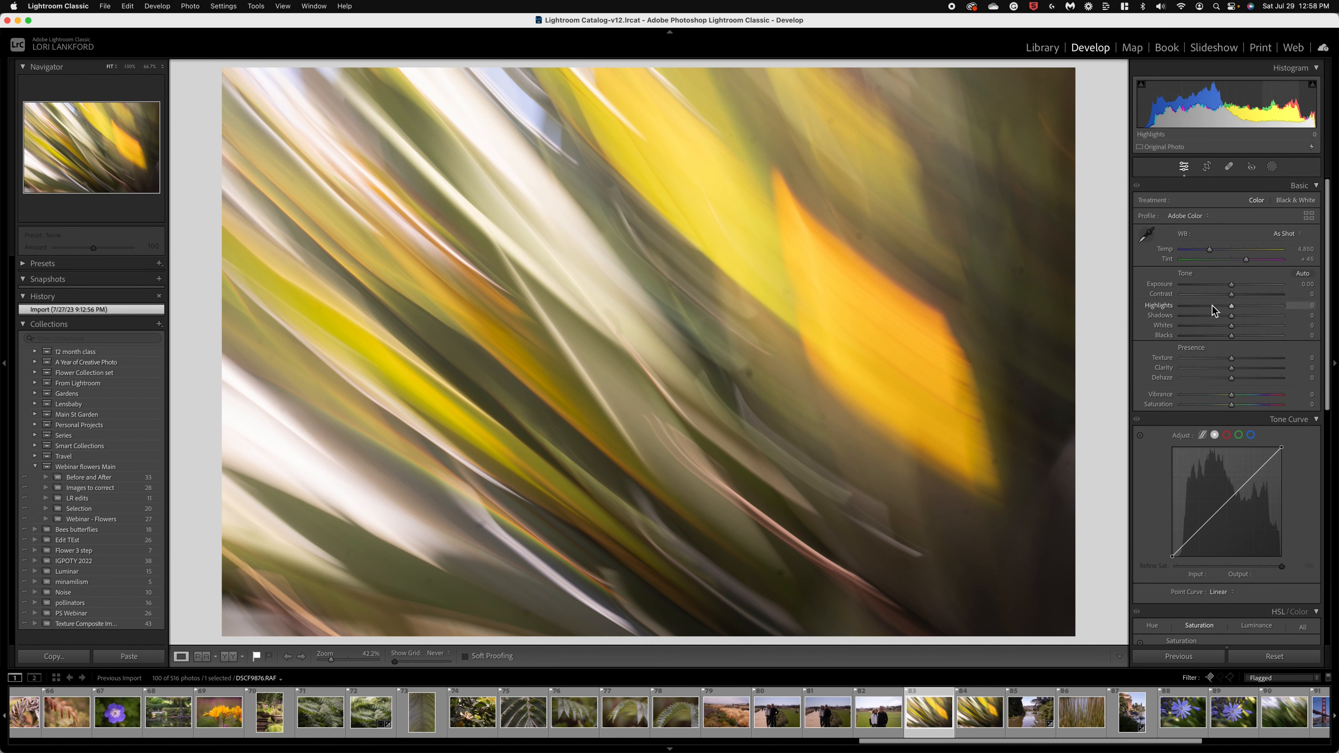
pyautogui.click(1254, 292)
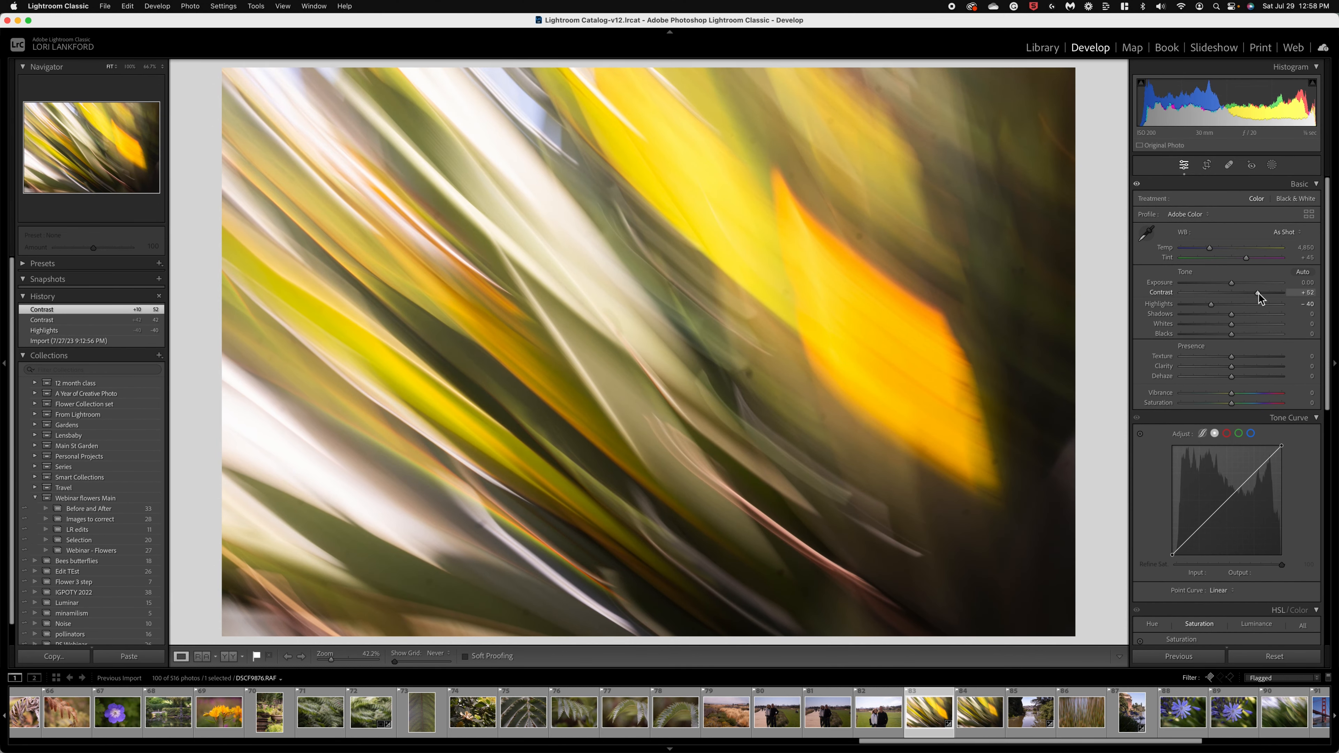
pyautogui.press('\\')
pyautogui.press('\\')
pyautogui.press('\\')
pyautogui.press('\\')
# Set the leaf photo's Blacks to -8 and Texture to +41.
pyautogui.moveTo(1223, 331); pyautogui.dragTo(1228, 336)
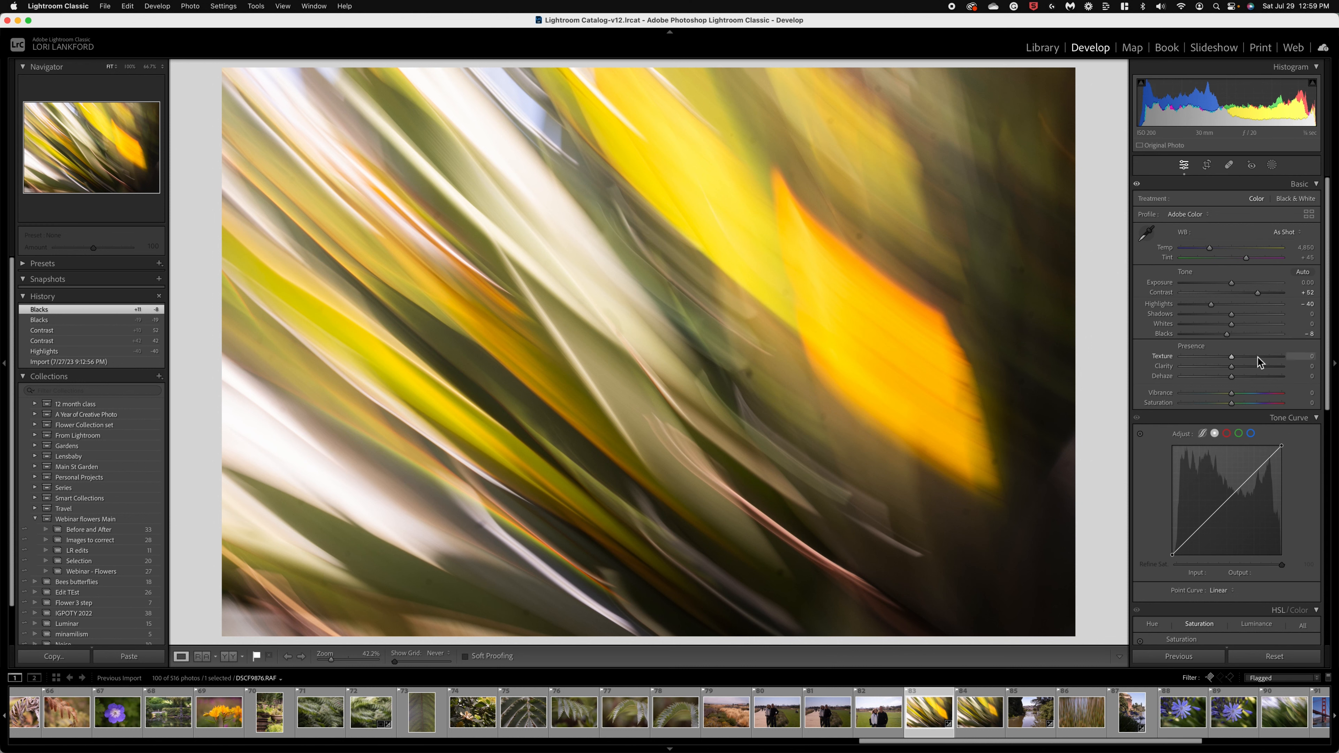
pyautogui.moveTo(1252, 356); pyautogui.dragTo(1252, 356)
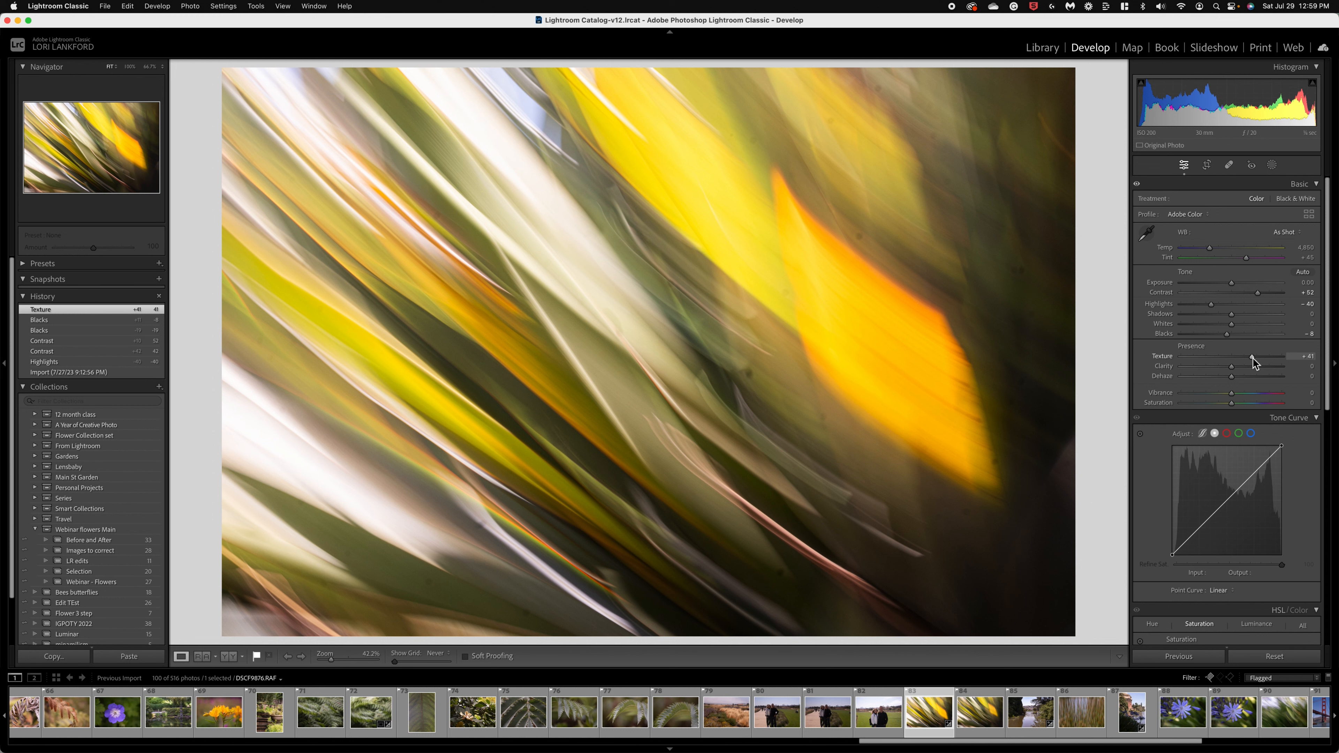
# Heal the dust spots around the lower edge of the orange leaf and on the leaves in the photo's lower-left area.
pyautogui.click(1229, 167)
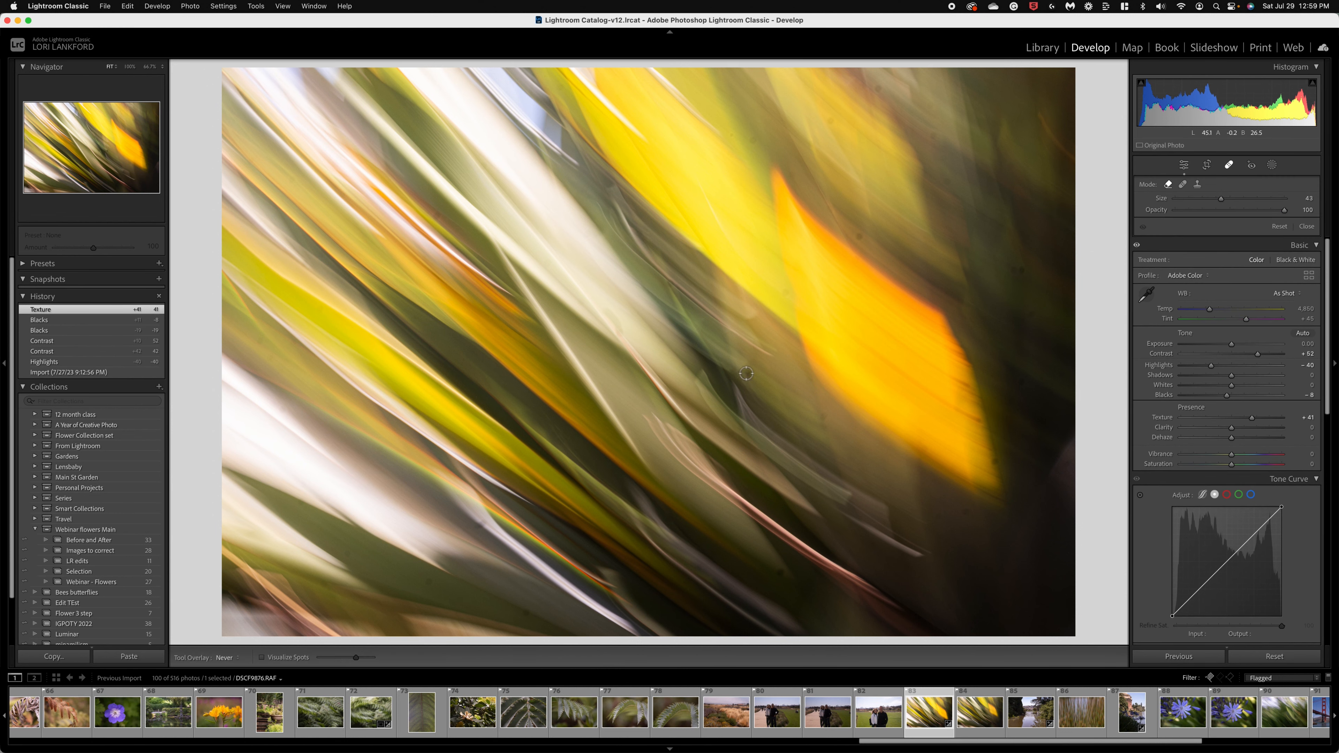
pyautogui.moveTo(745, 373); pyautogui.dragTo(759, 384)
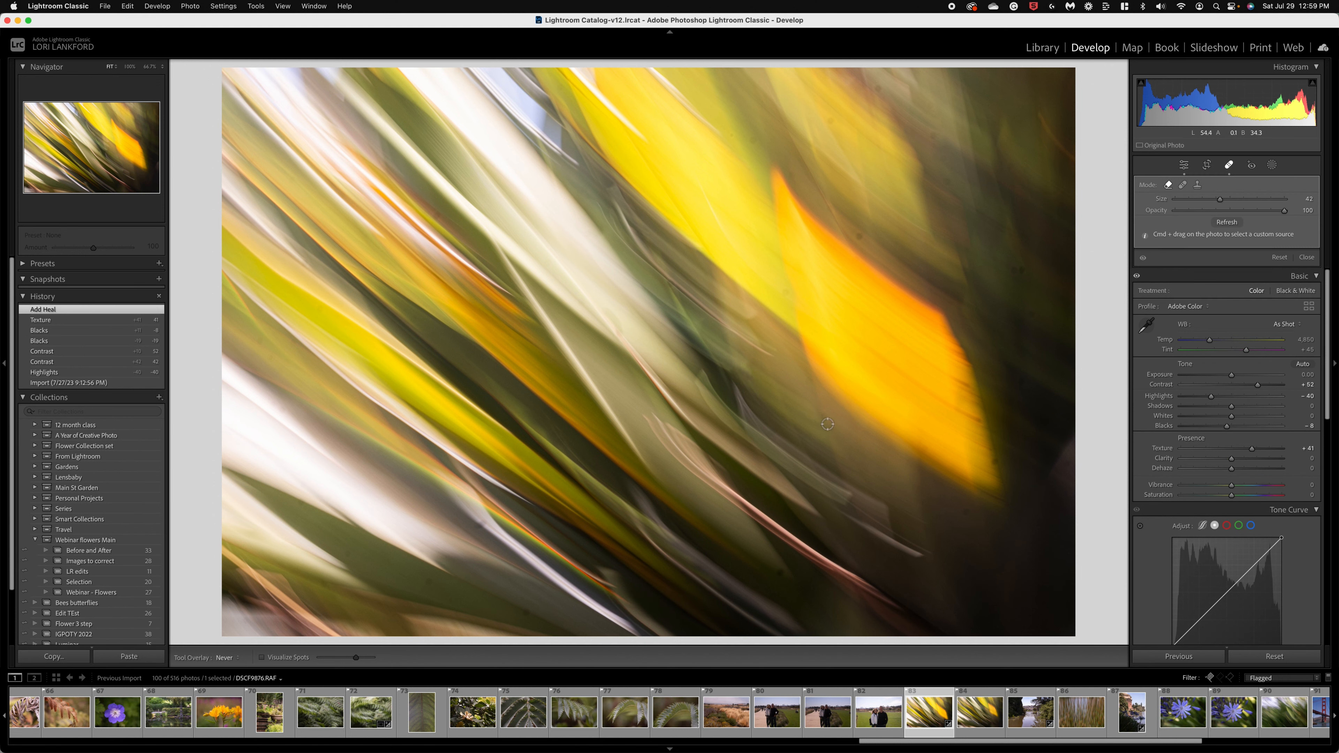
pyautogui.scroll(-1, 826, 427)
pyautogui.moveTo(825, 431); pyautogui.dragTo(825, 421)
pyautogui.moveTo(994, 463); pyautogui.dragTo(999, 480)
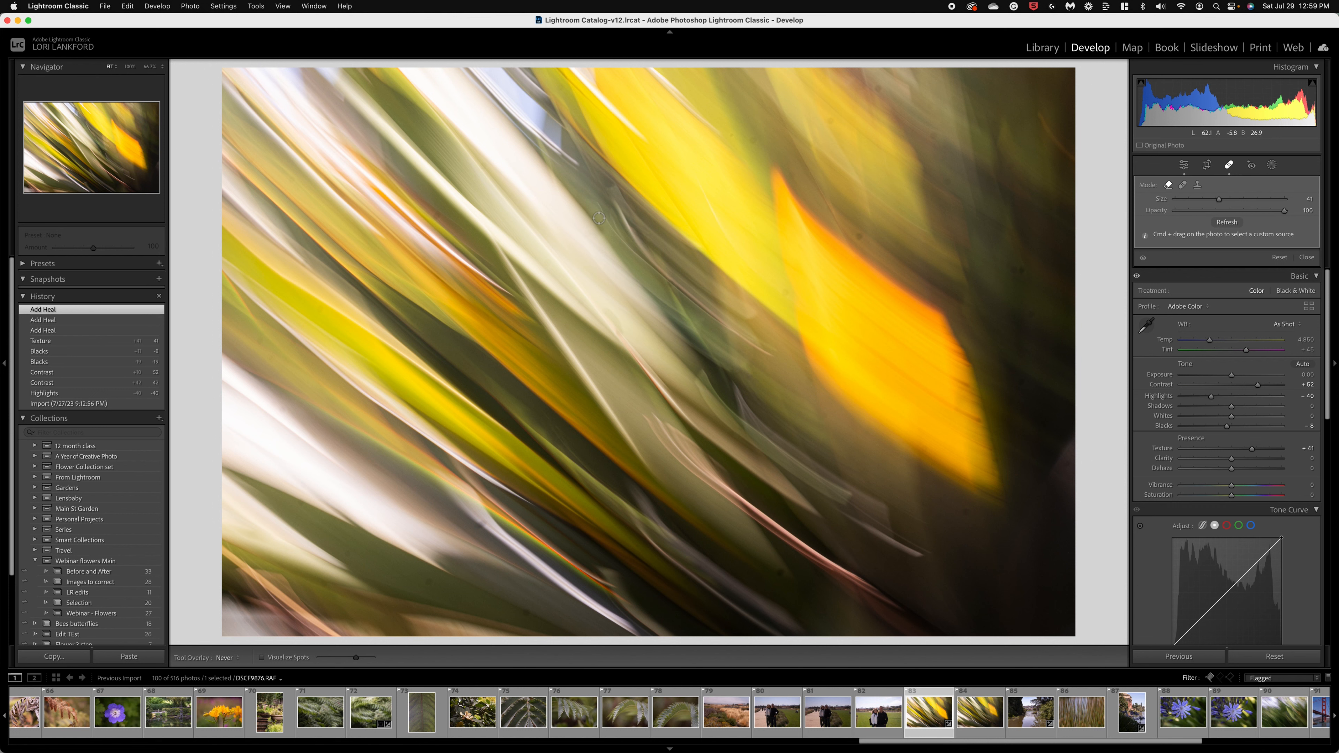
pyautogui.moveTo(478, 516); pyautogui.dragTo(480, 533)
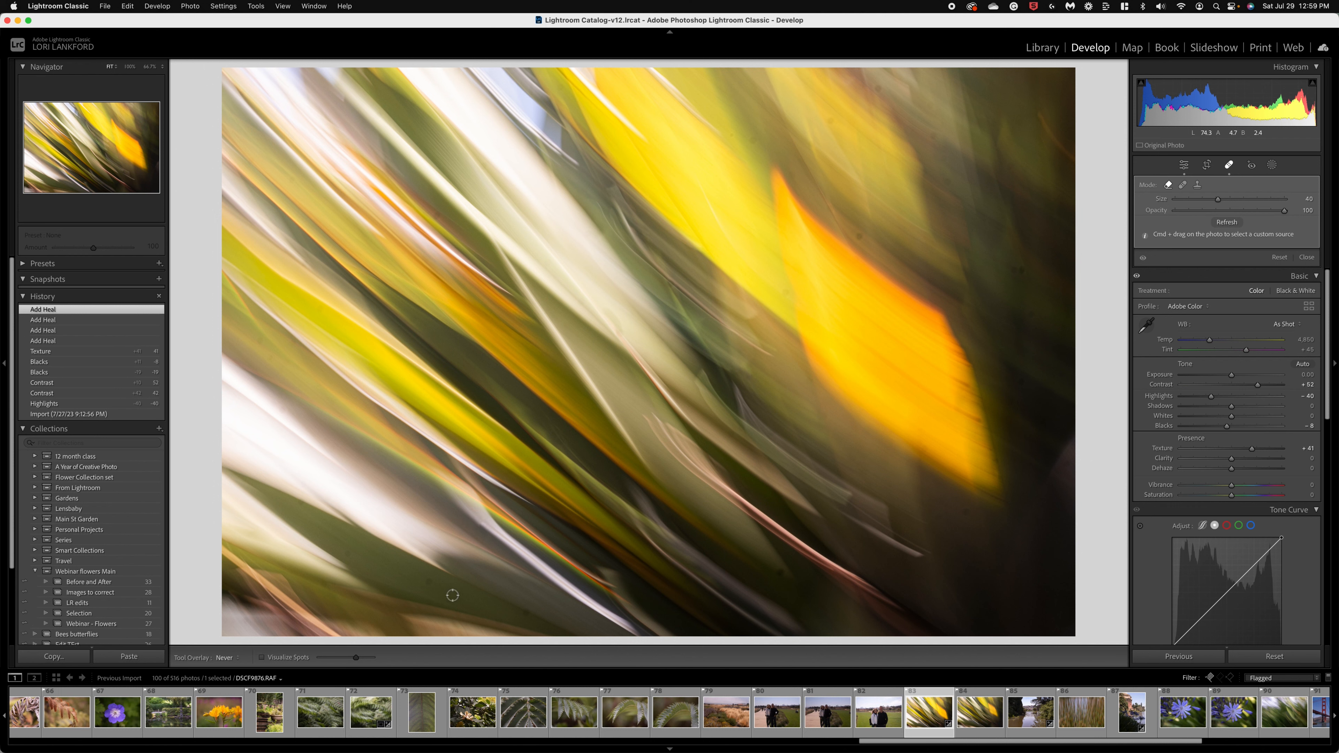
pyautogui.moveTo(430, 583)
pyautogui.mouseDown()
pyautogui.moveTo(442, 591)
pyautogui.moveTo(404, 573)
pyautogui.mouseUp()
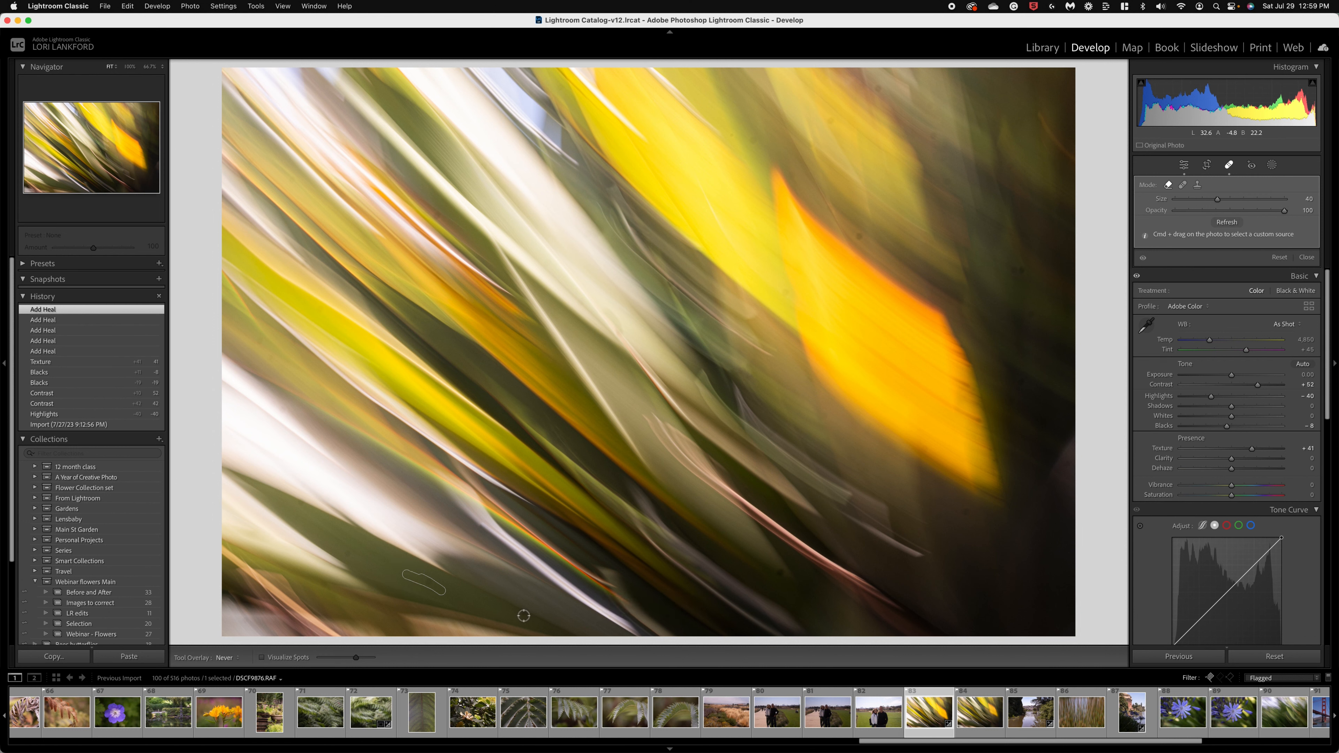
pyautogui.moveTo(537, 621); pyautogui.dragTo(514, 618)
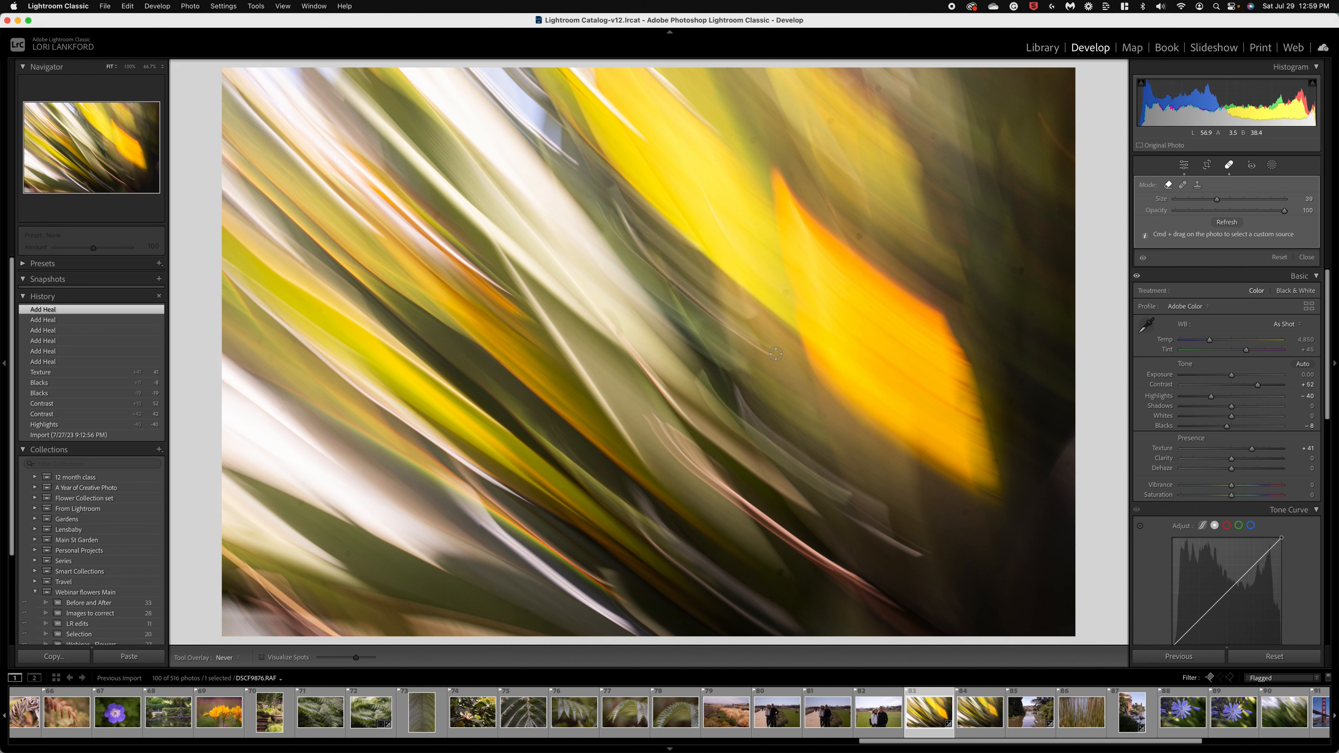
# Heal the remaining spots on the orange leaf, in the dark area below it, and across the photo's upper-right background.
pyautogui.scroll(-1, 864, 237)
pyautogui.click(855, 232)
pyautogui.moveTo(873, 249)
pyautogui.mouseDown()
pyautogui.moveTo(854, 232)
pyautogui.moveTo(862, 249)
pyautogui.mouseUp()
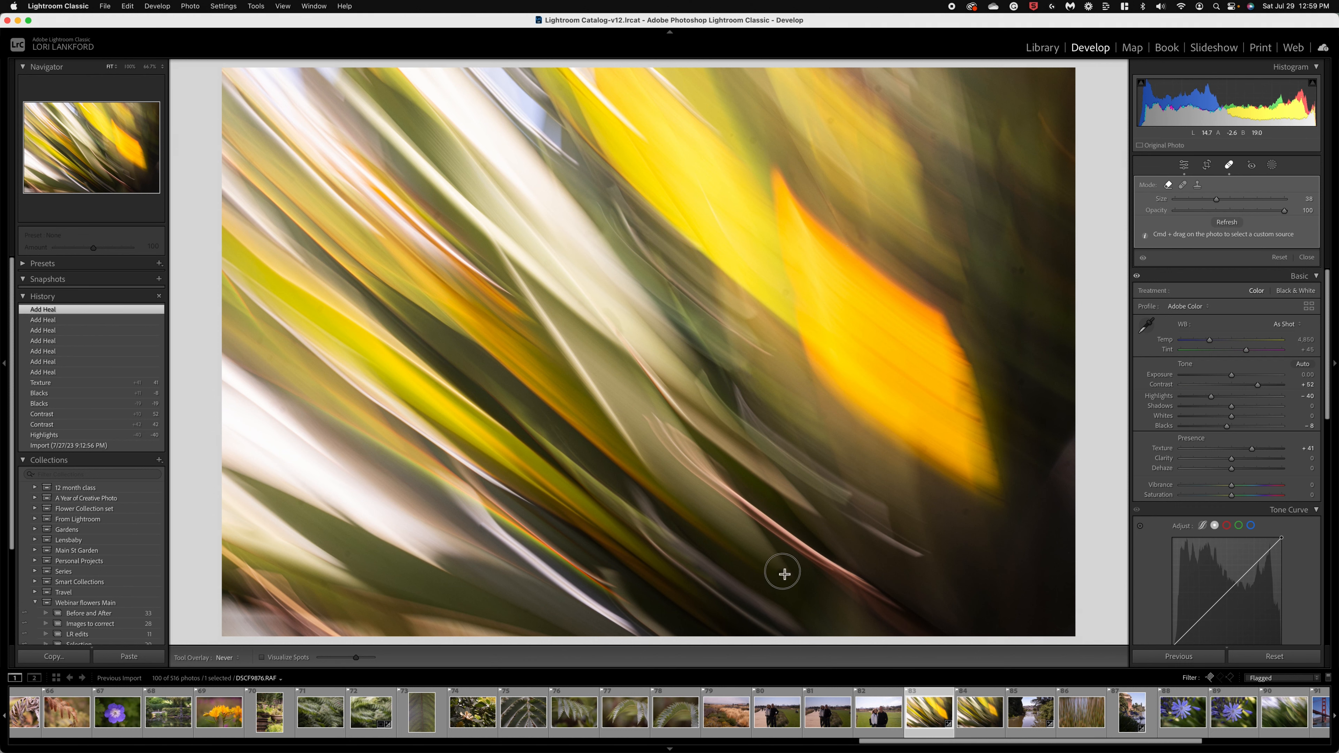
pyautogui.moveTo(784, 573)
pyautogui.mouseDown()
pyautogui.moveTo(794, 582)
pyautogui.moveTo(774, 574)
pyautogui.moveTo(785, 576)
pyautogui.mouseUp()
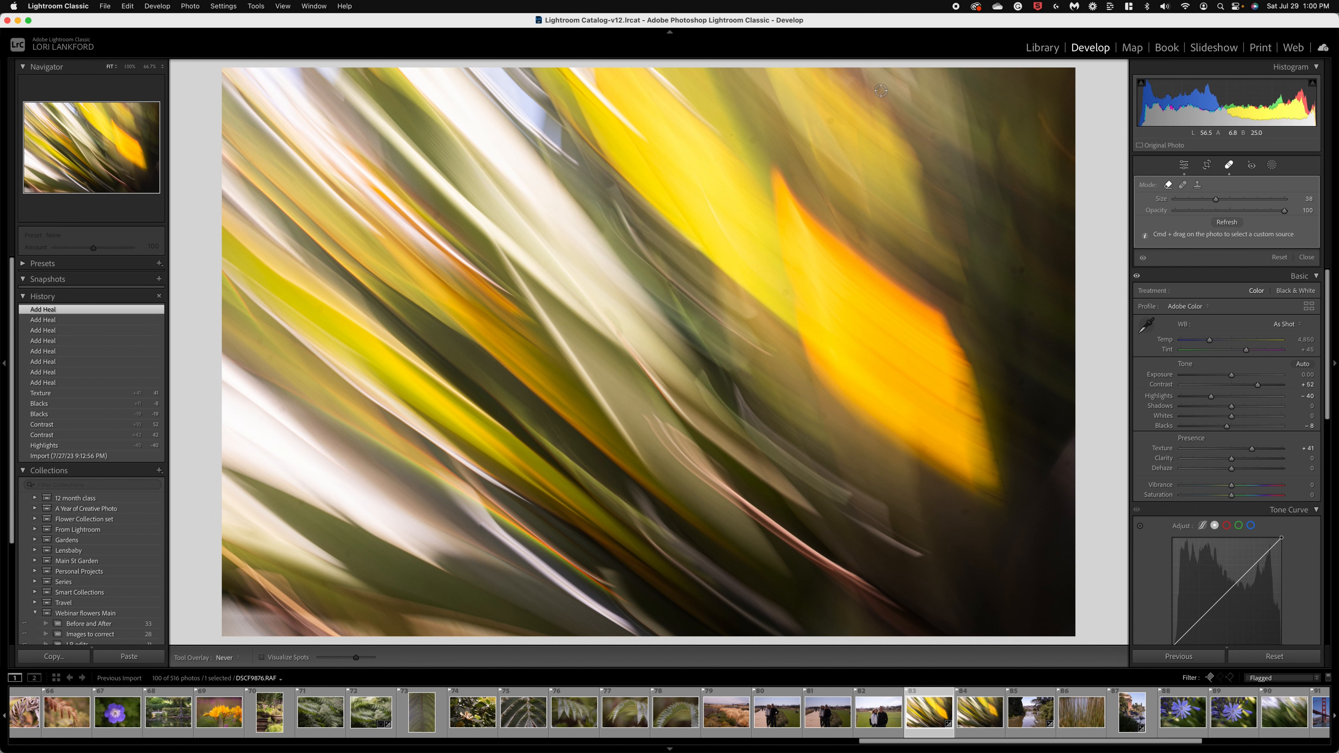
pyautogui.click(880, 90)
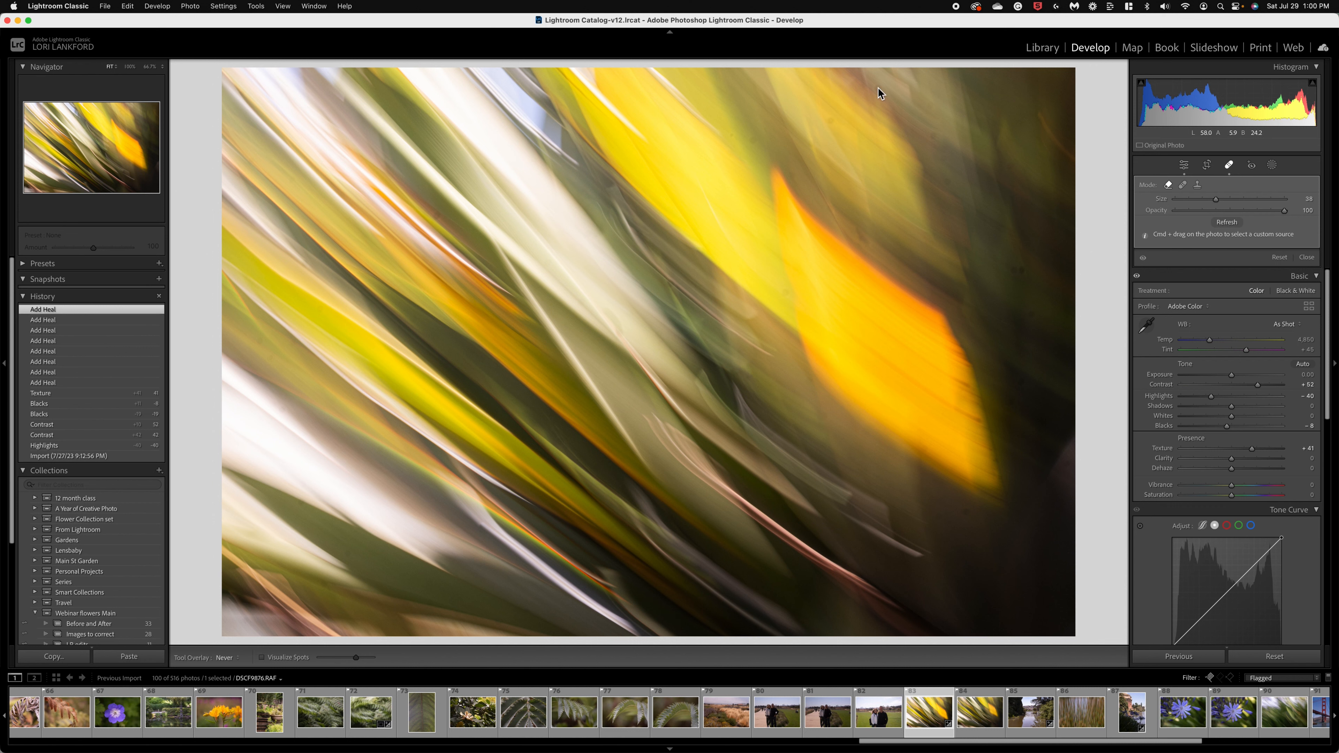
pyautogui.click(932, 138)
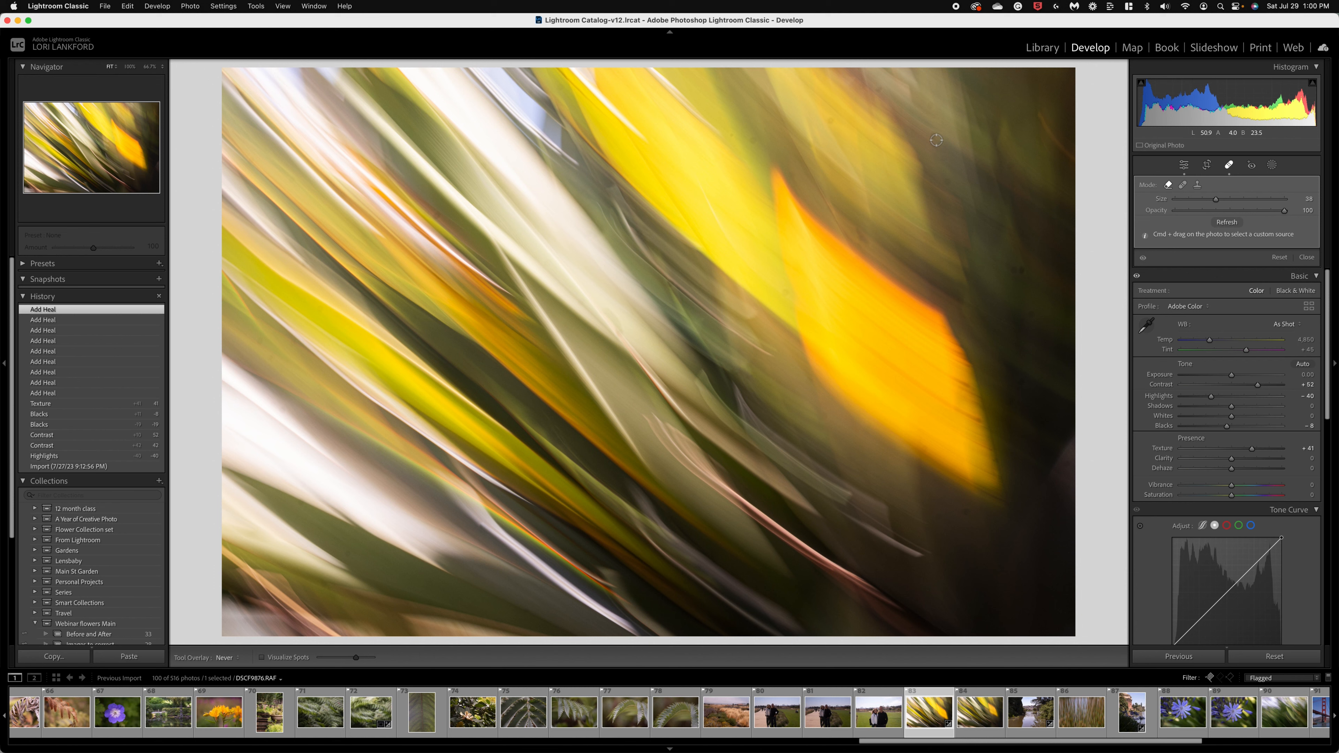
pyautogui.click(833, 126)
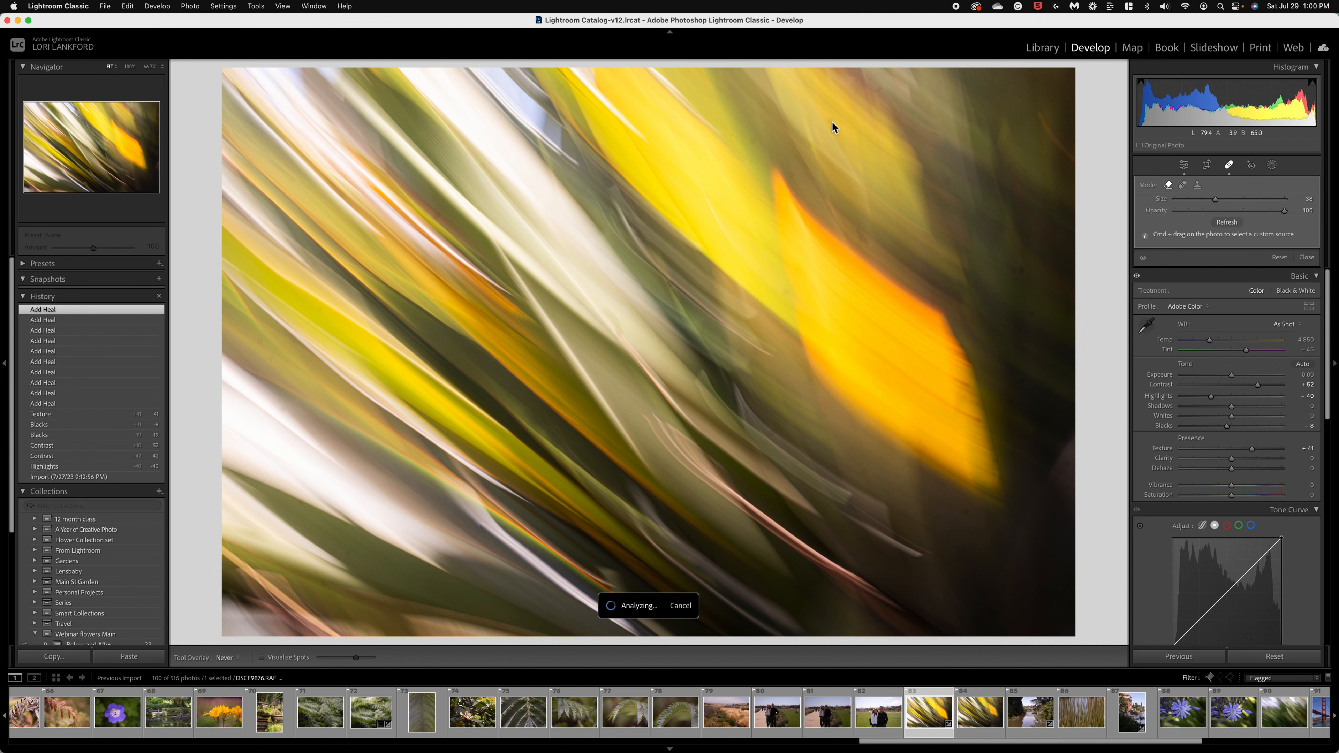
pyautogui.click(882, 90)
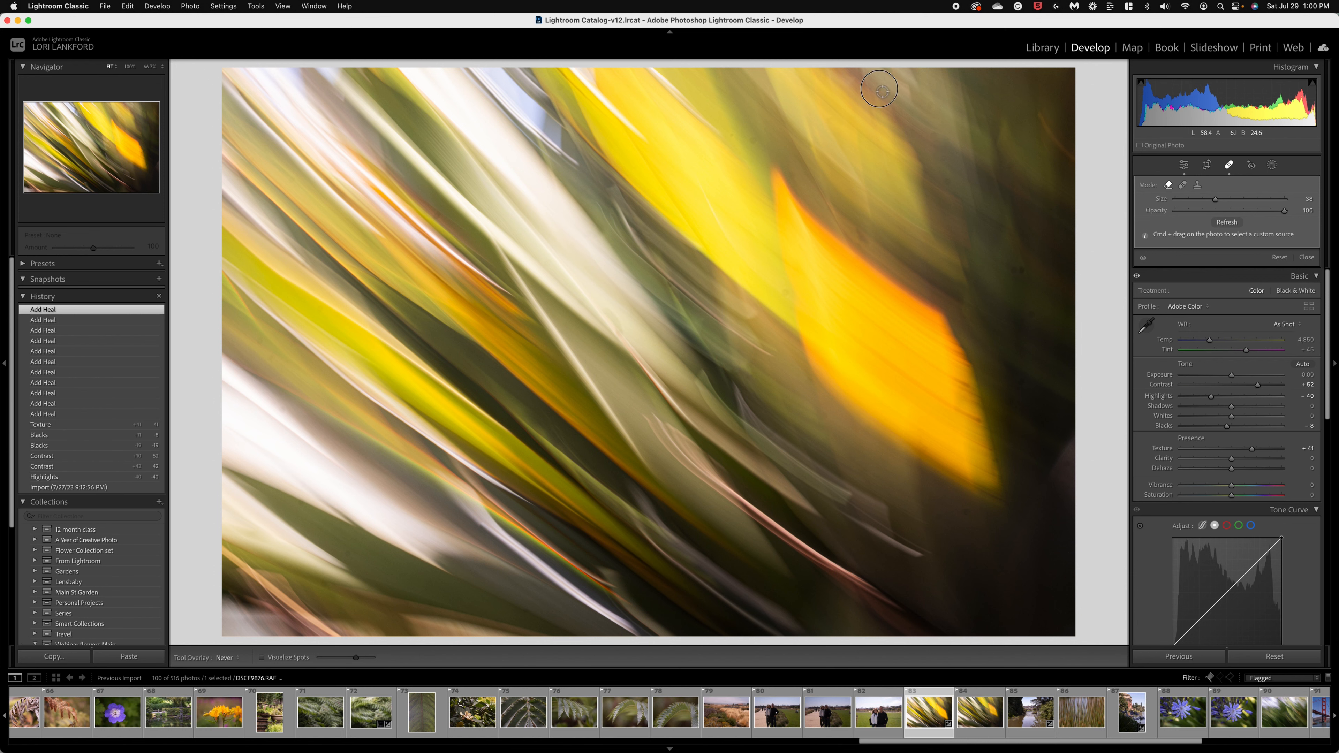
pyautogui.click(949, 187)
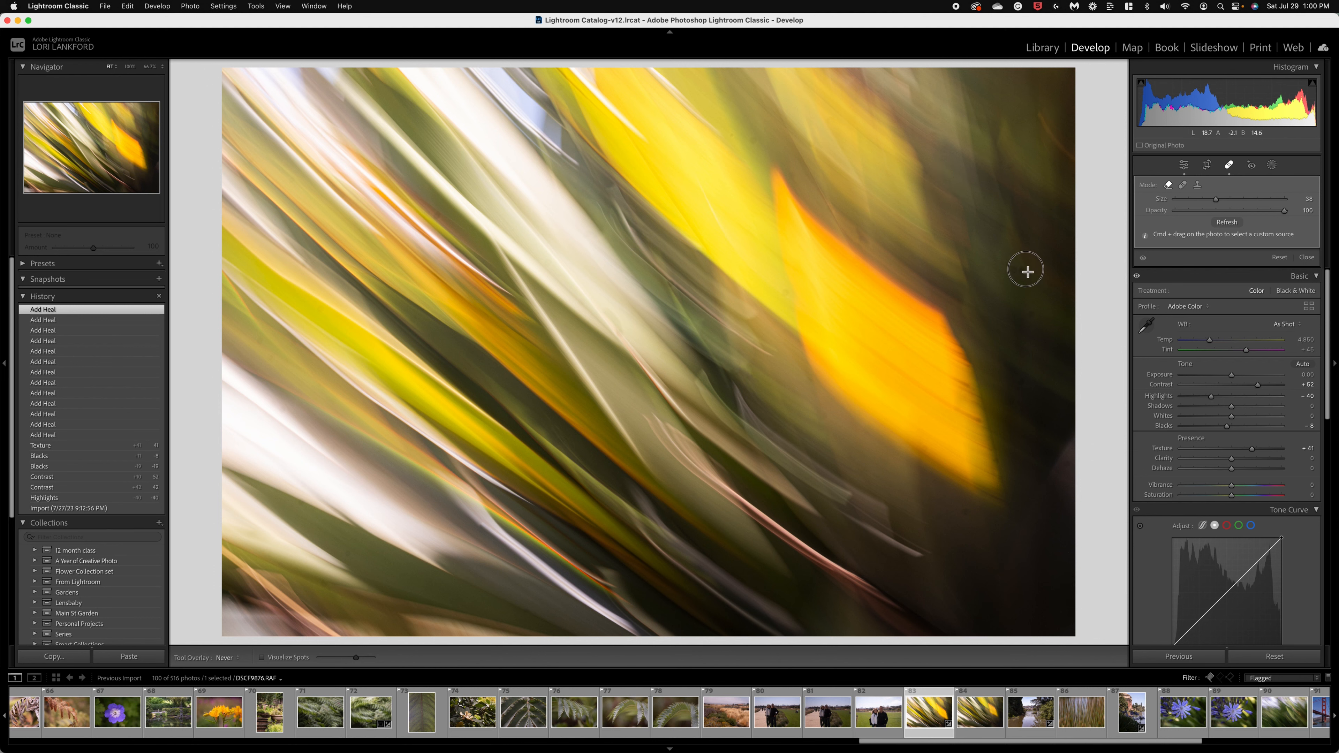
pyautogui.click(1011, 269)
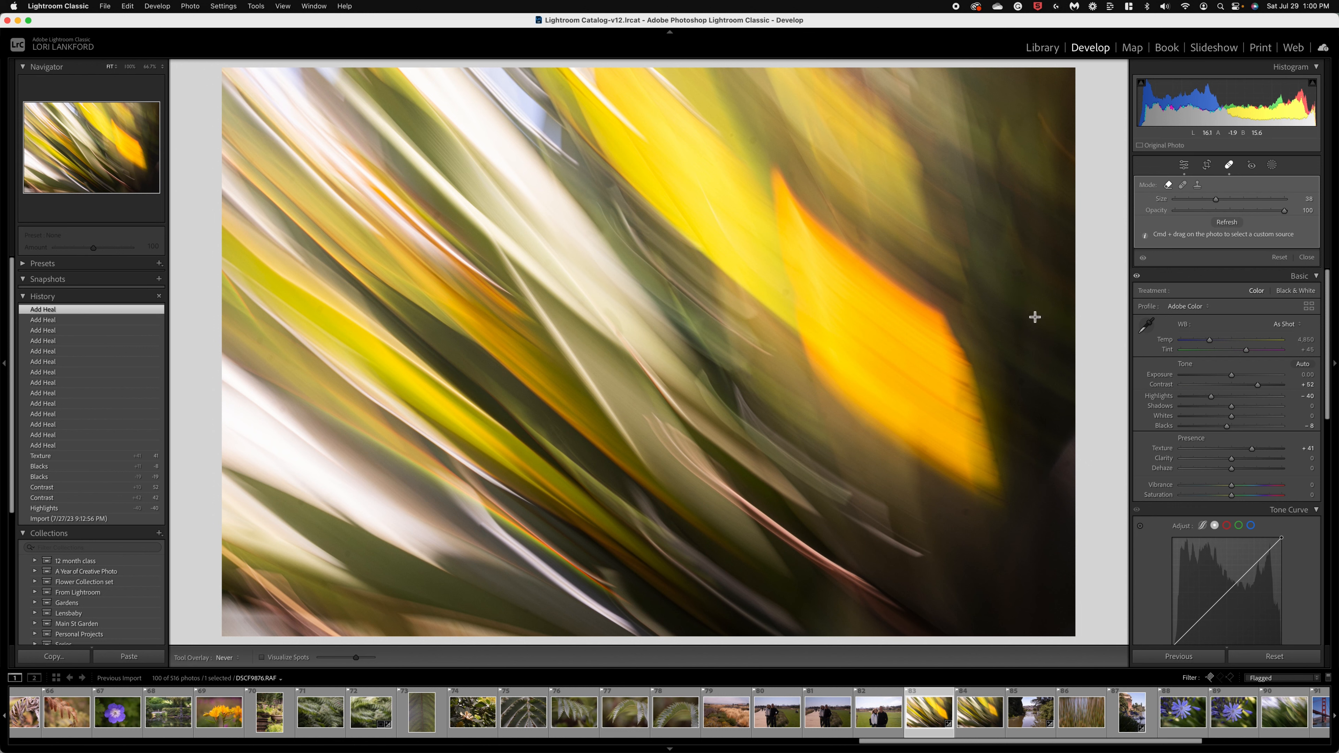
pyautogui.click(1035, 316)
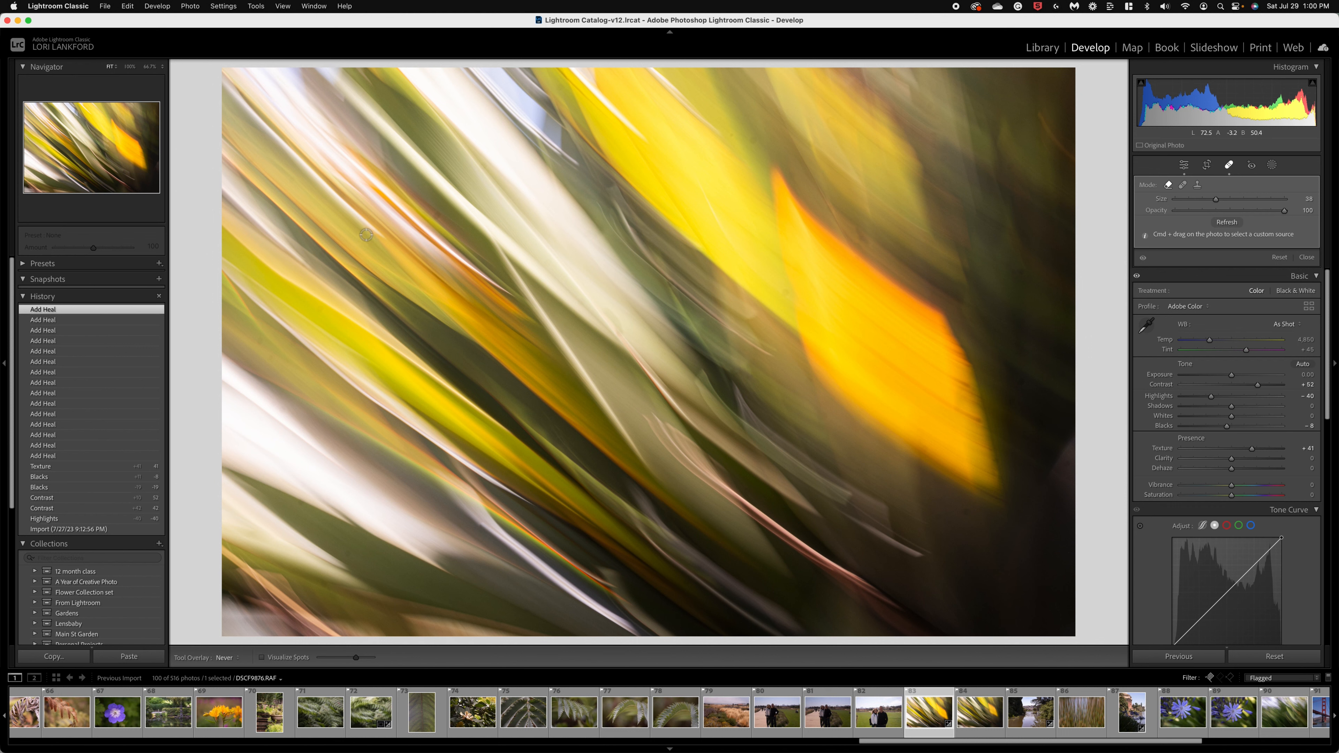
# Flip the photo horizontally and crop a narrow strip off its dark left side.
pyautogui.click(190, 6)
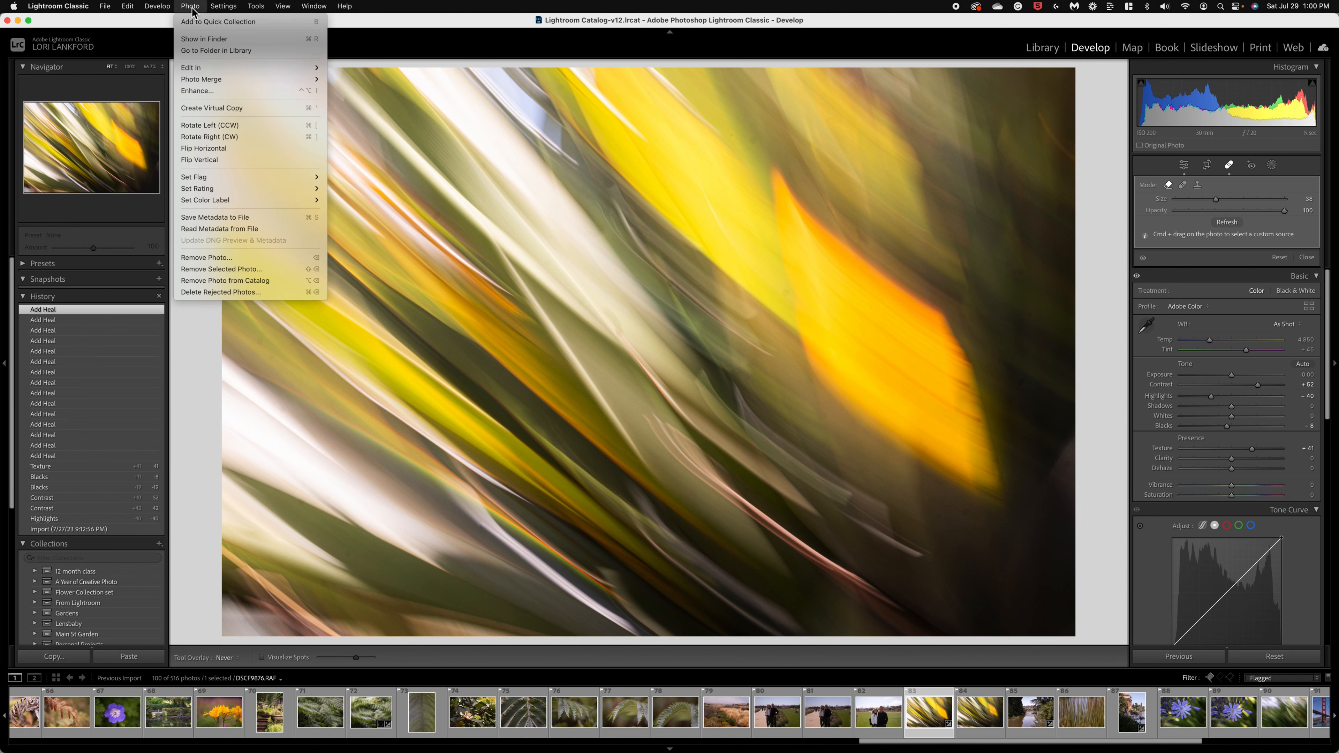
pyautogui.click(245, 150)
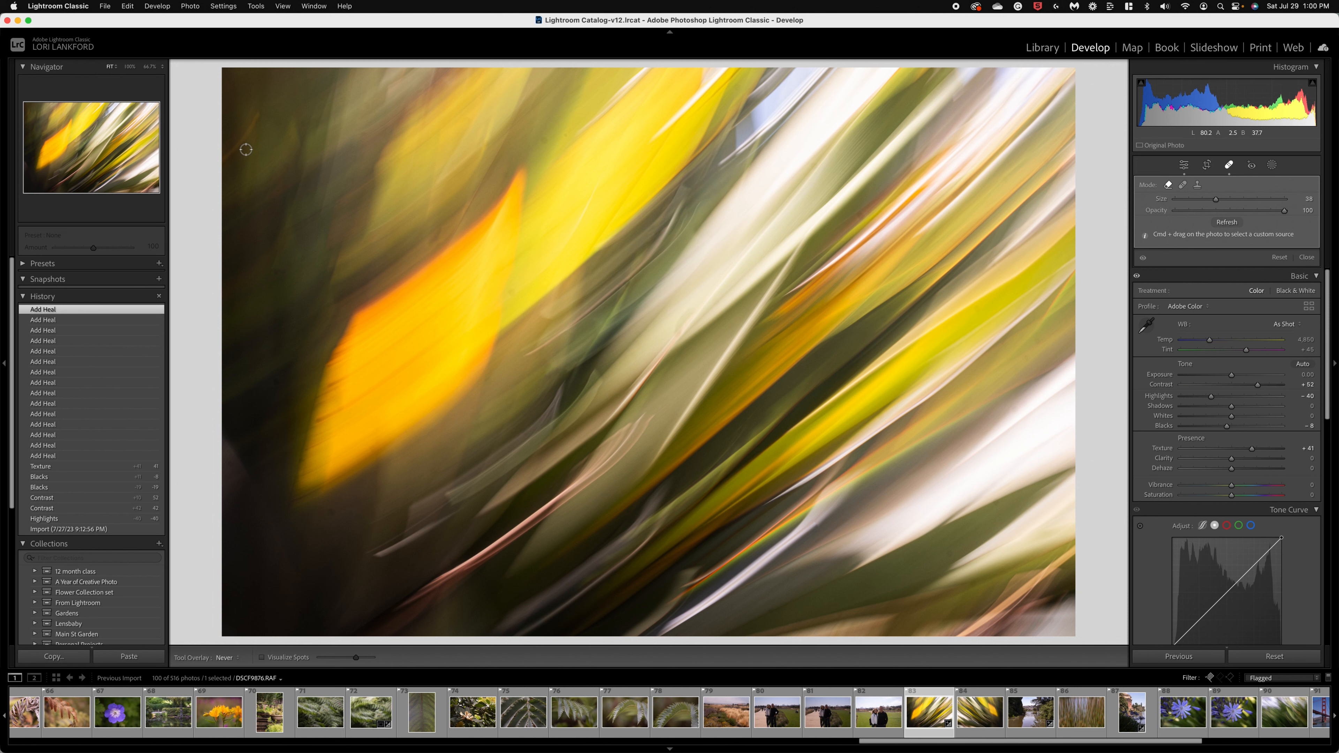
pyautogui.click(1208, 166)
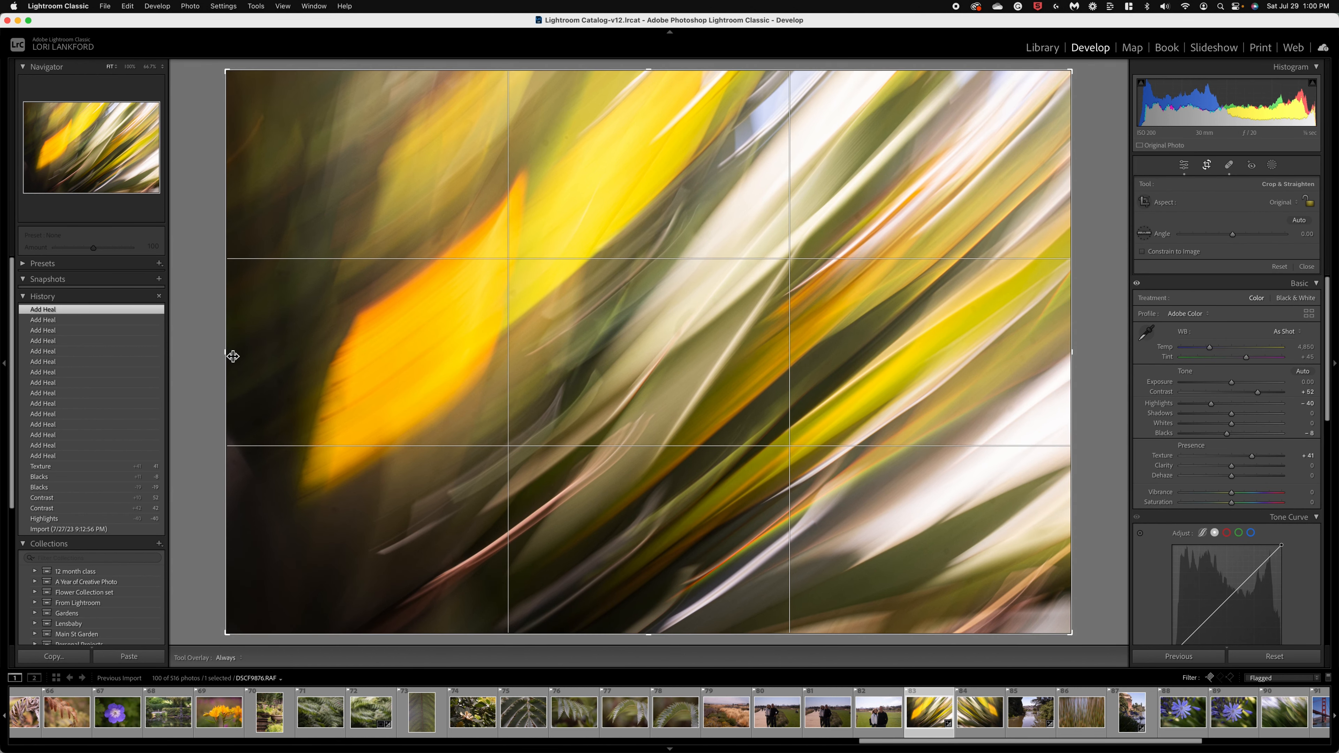
pyautogui.moveTo(228, 352); pyautogui.dragTo(256, 366)
pyautogui.press('Return')
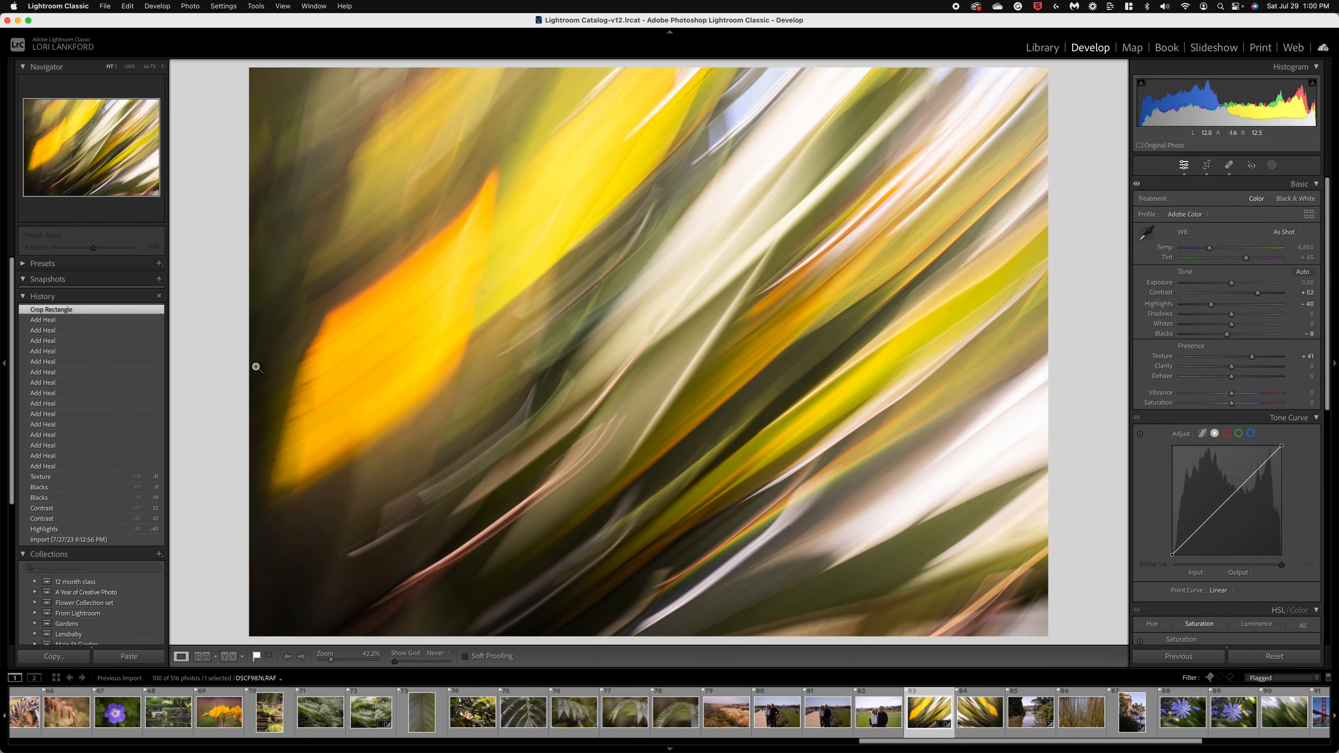
# Heal the spot just below the orange leaf, and use Visualize Spots to heal the remaining spots near the leaf and lower centre.
pyautogui.click(1228, 165)
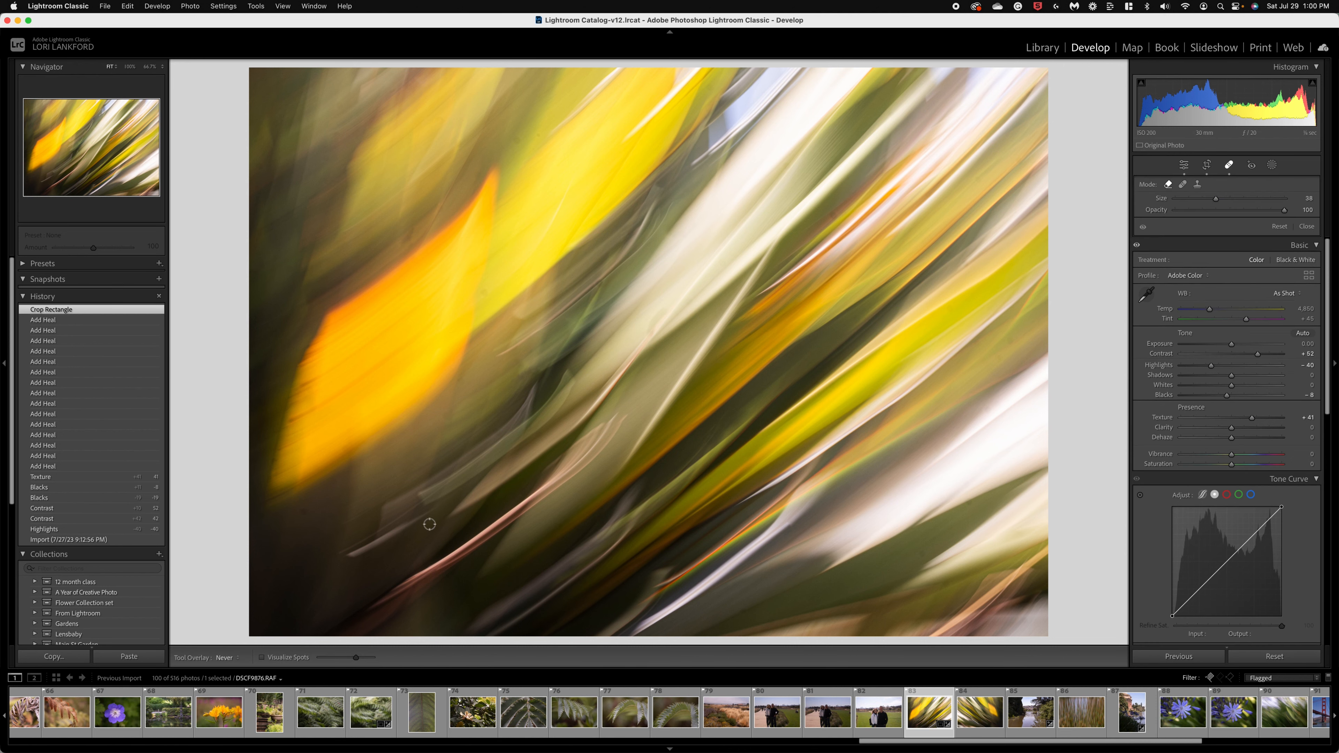
pyautogui.click(306, 512)
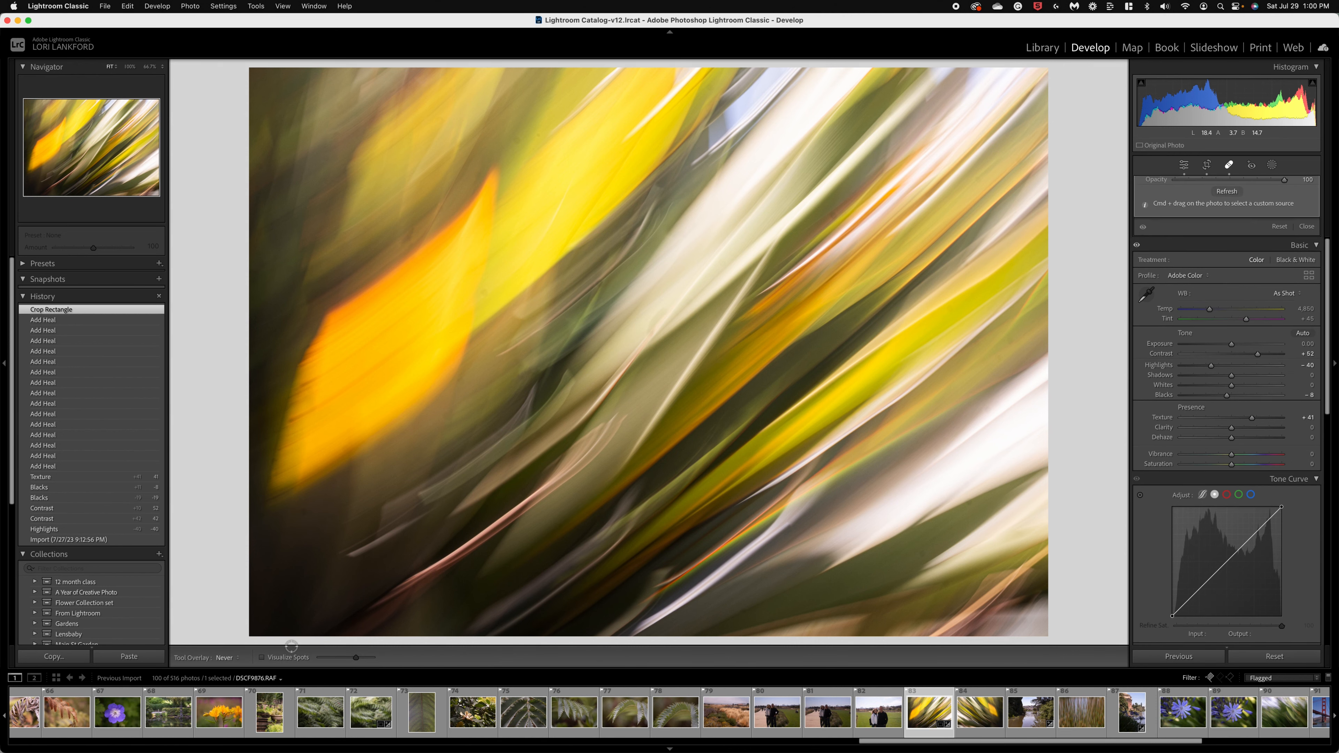
pyautogui.click(262, 658)
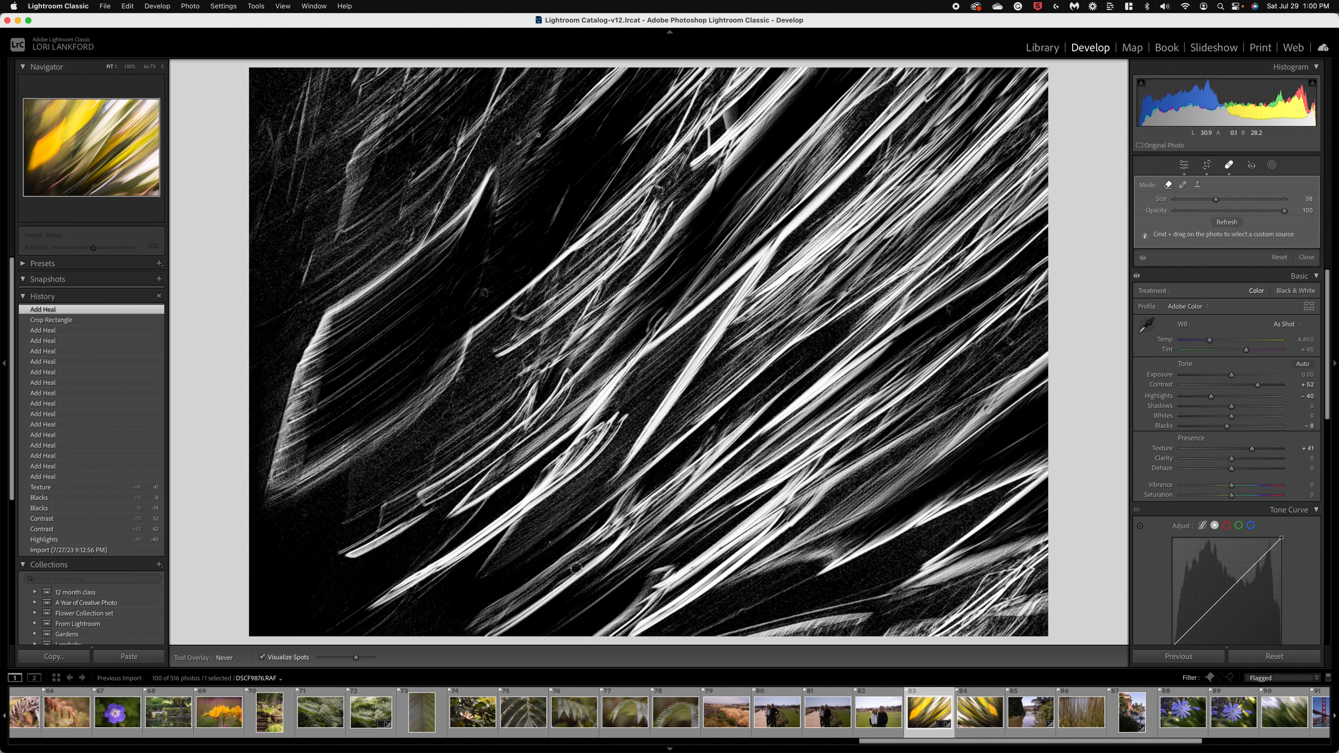
pyautogui.click(556, 548)
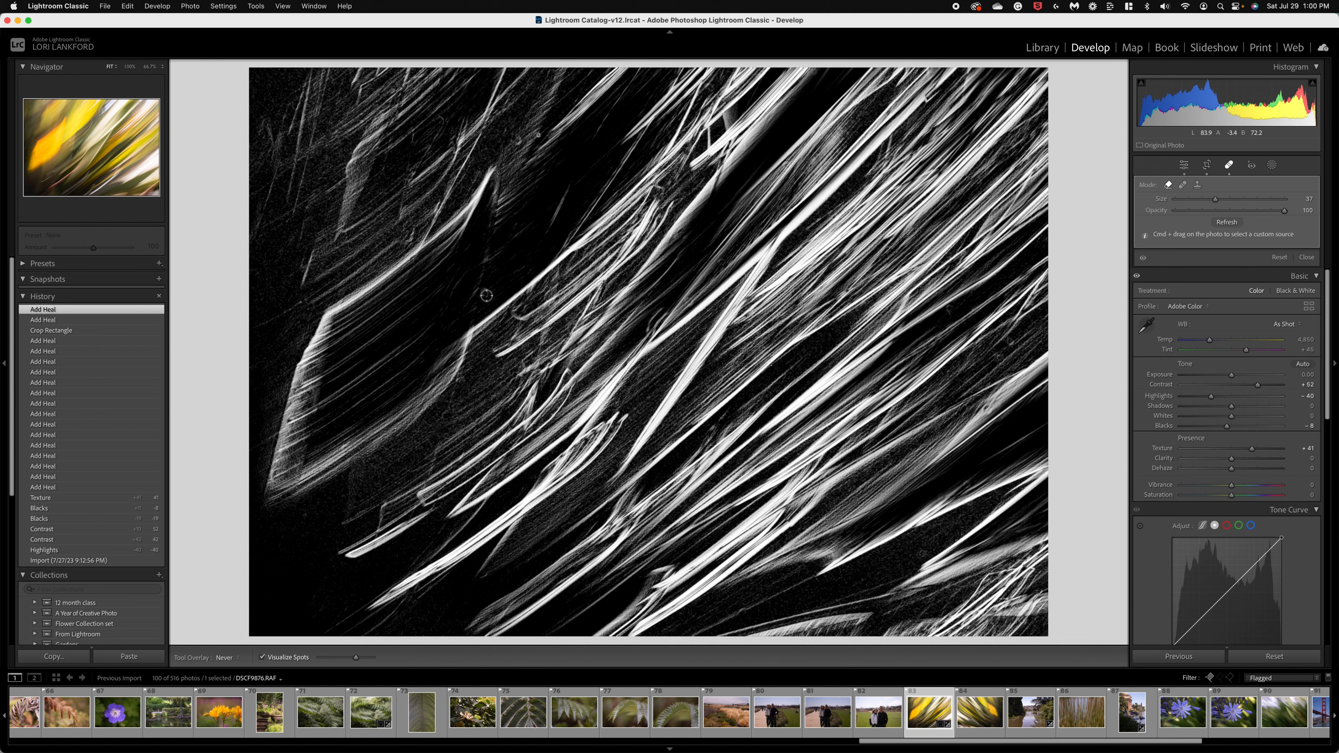
pyautogui.scroll(-1, 485, 294)
pyautogui.click(485, 292)
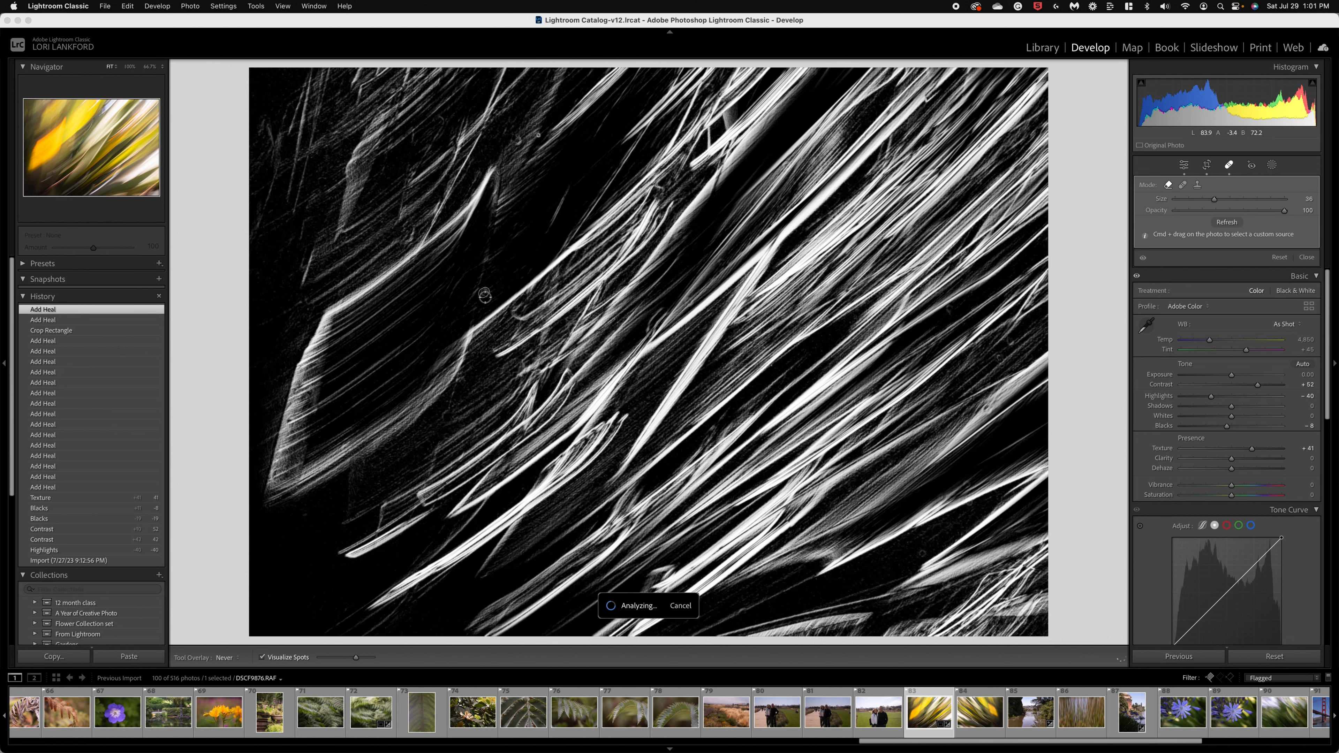
pyautogui.click(263, 656)
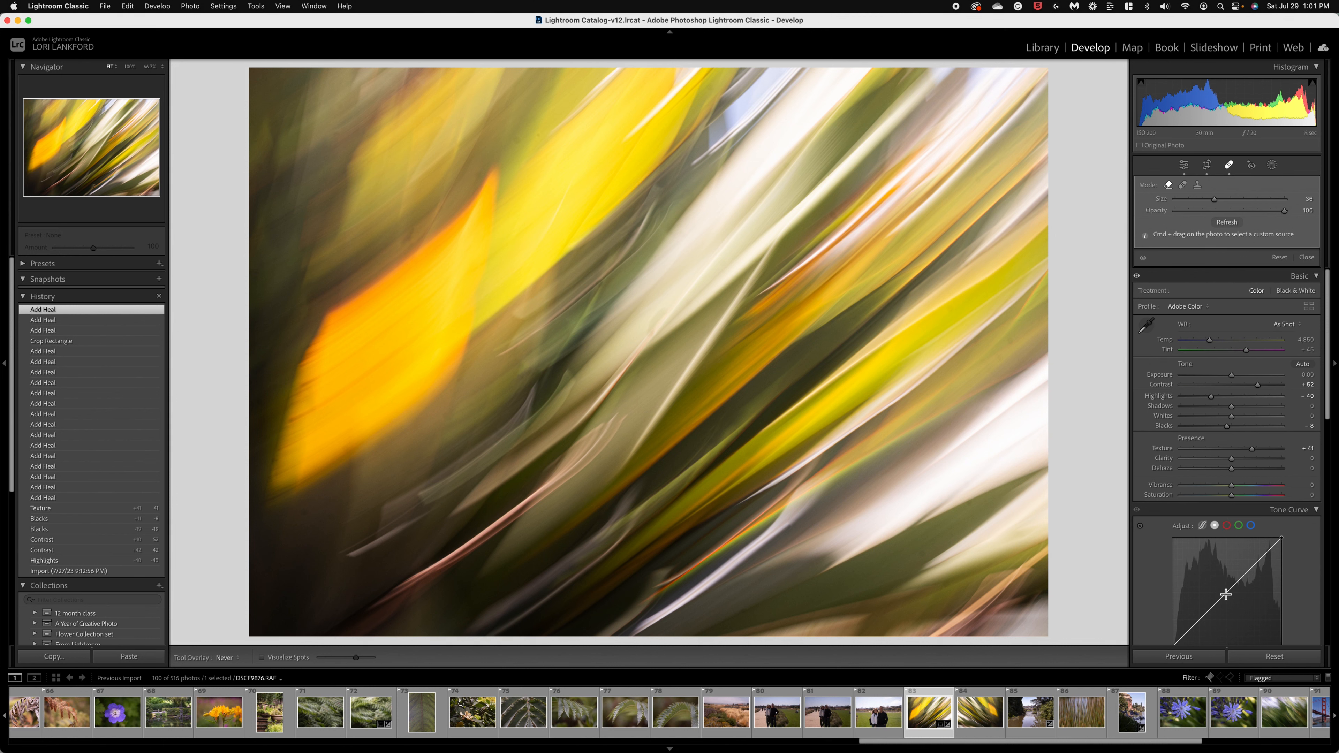
# Adjust the yellow leaf photo's HSL saturation, setting Yellow to +8 and Green to +30.
pyautogui.scroll(-10, 1226, 591)
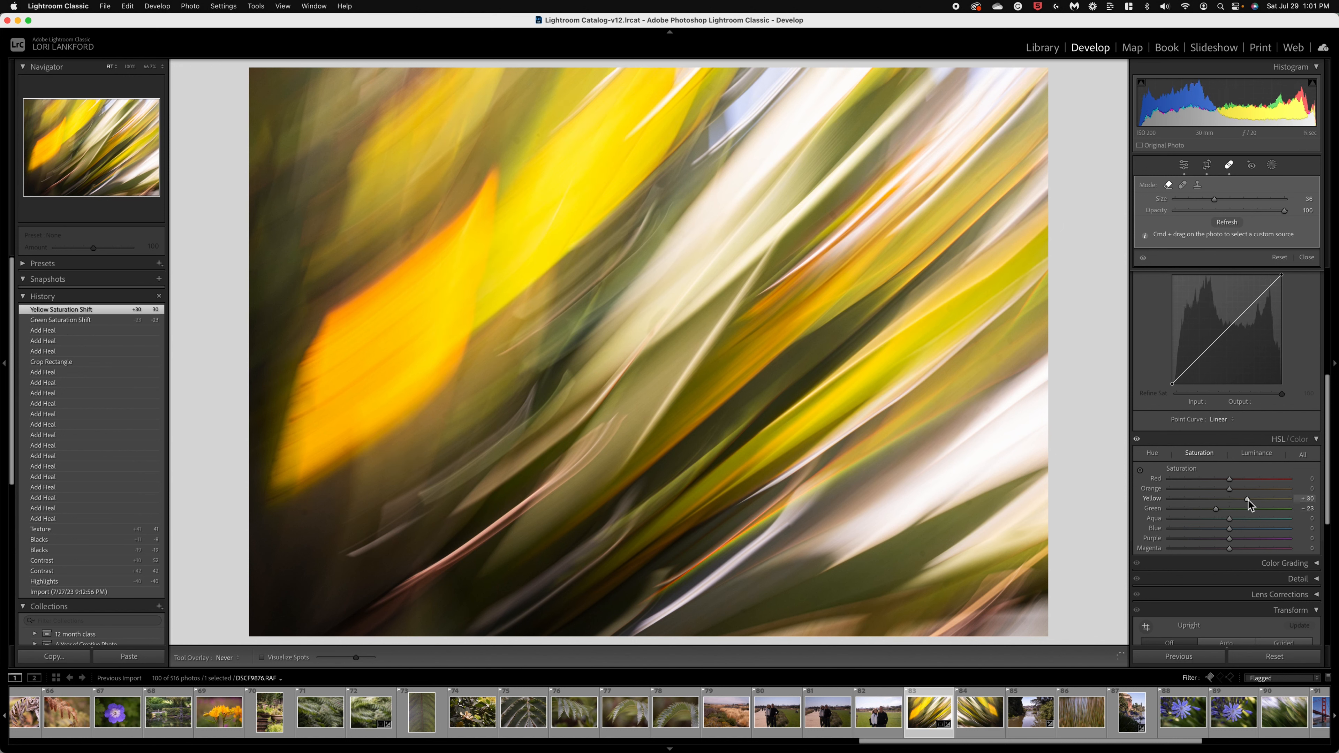
pyautogui.click(1231, 499)
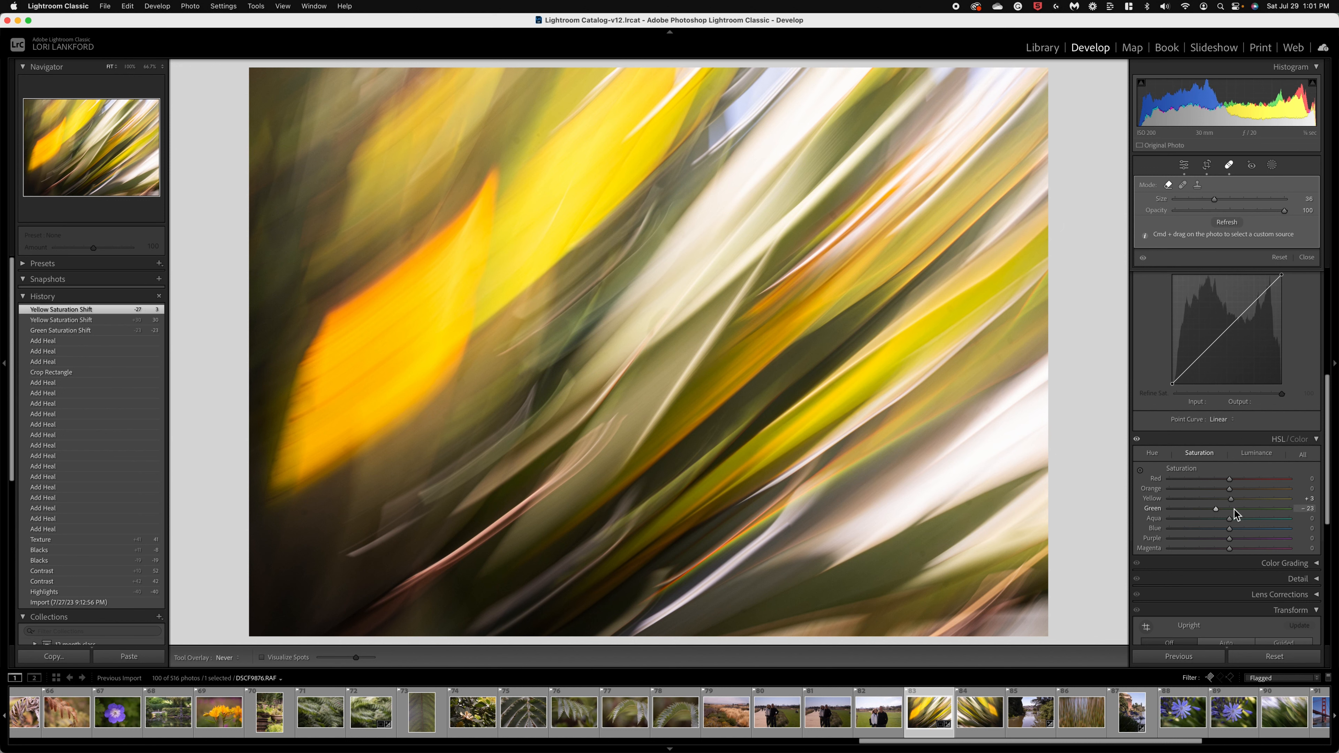
pyautogui.moveTo(1233, 510); pyautogui.dragTo(1248, 509)
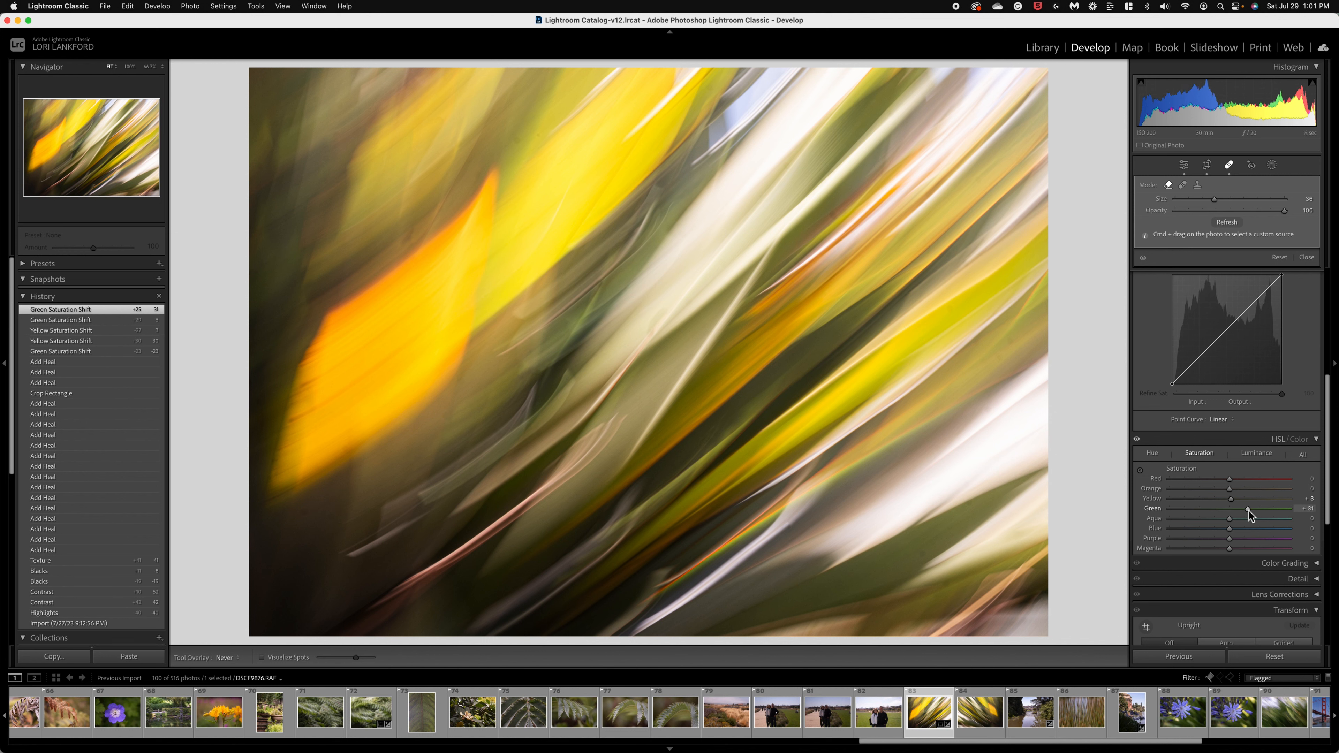
pyautogui.moveTo(1249, 508)
pyautogui.mouseDown()
pyautogui.moveTo(1213, 509)
pyautogui.moveTo(1261, 508)
pyautogui.moveTo(1248, 510)
pyautogui.mouseUp()
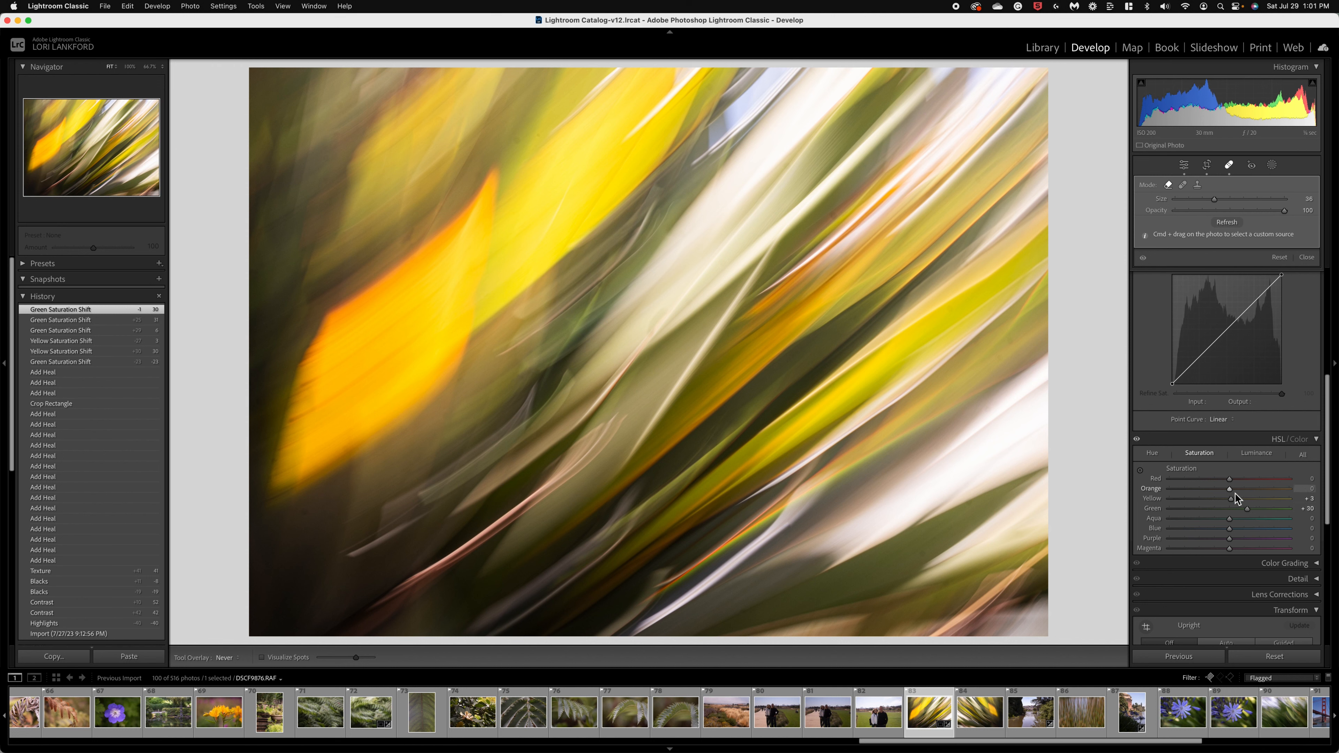
pyautogui.moveTo(1232, 497)
pyautogui.mouseDown()
pyautogui.moveTo(1253, 498)
pyautogui.moveTo(1219, 501)
pyautogui.moveTo(1237, 502)
pyautogui.mouseUp()
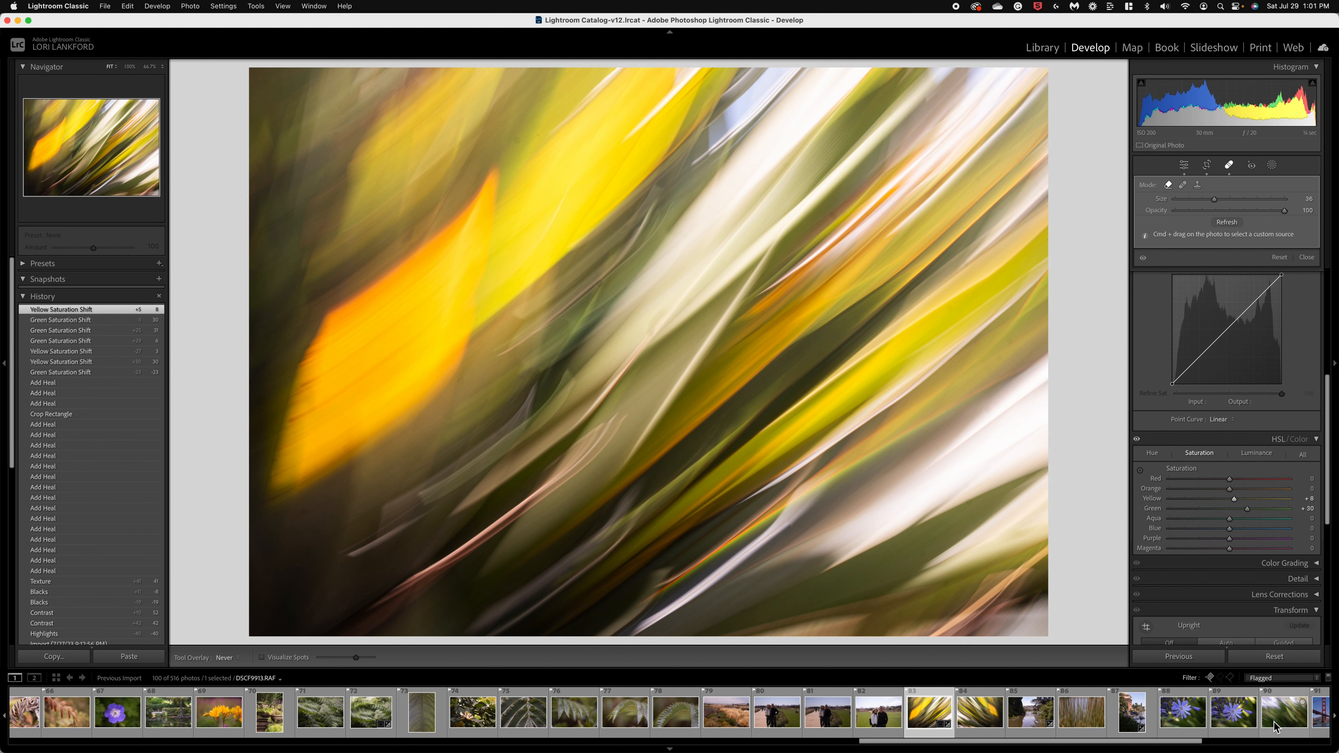
# View the green motion-blurred leaf photo and browse ahead to the Golden Gate Bridge photos.
pyautogui.click(1280, 714)
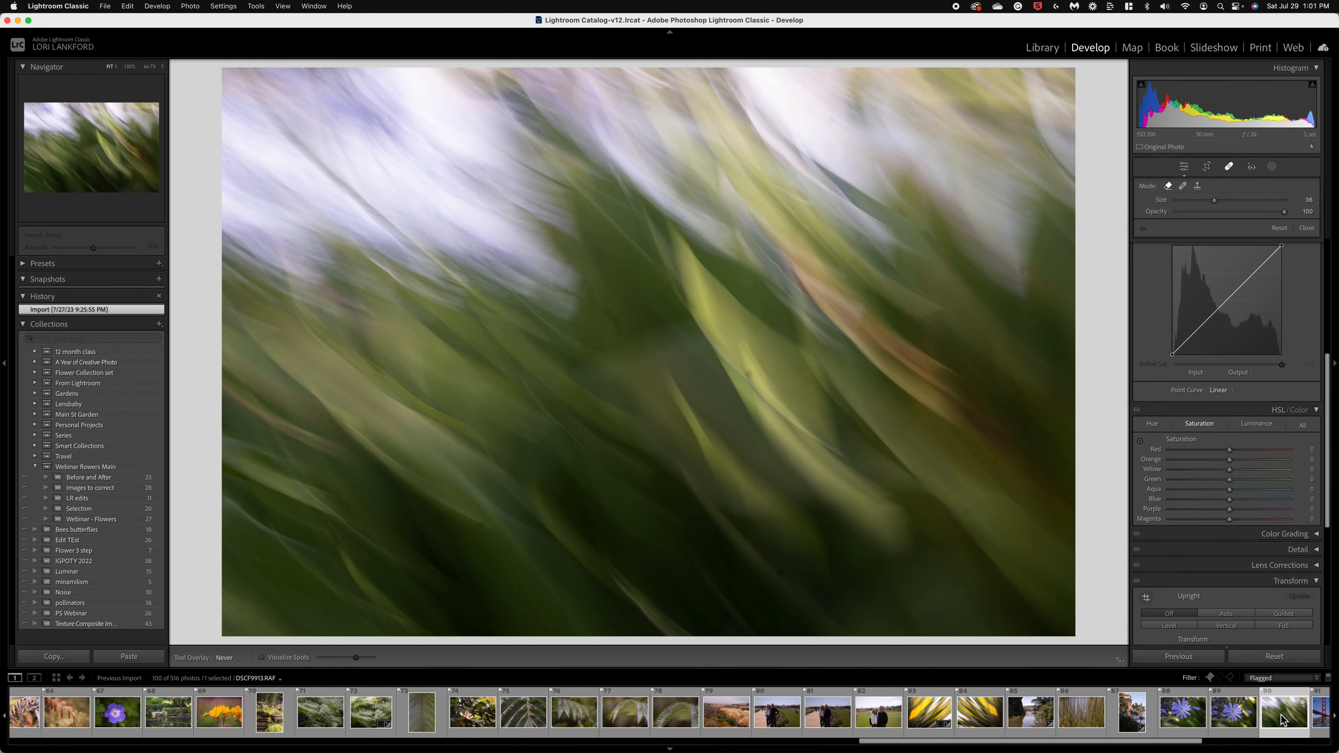
pyautogui.scroll(-5, 1280, 713)
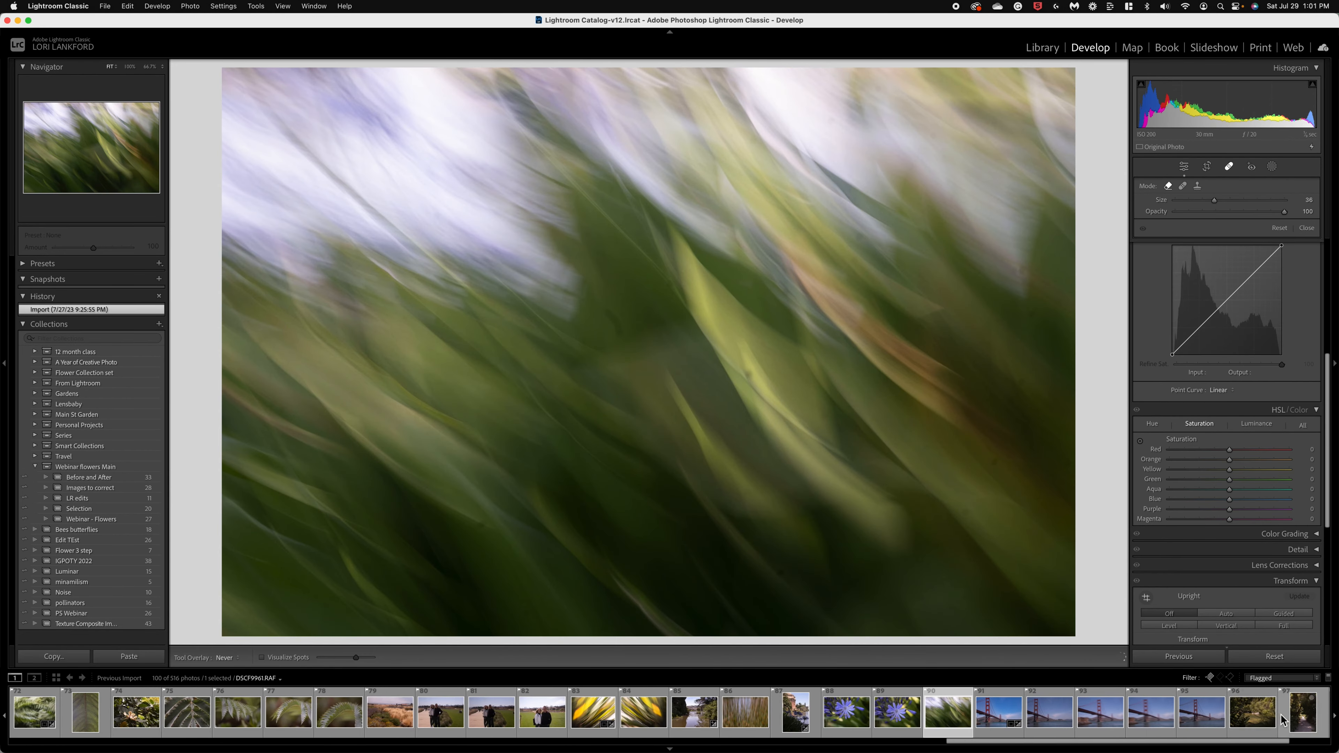
pyautogui.click(948, 718)
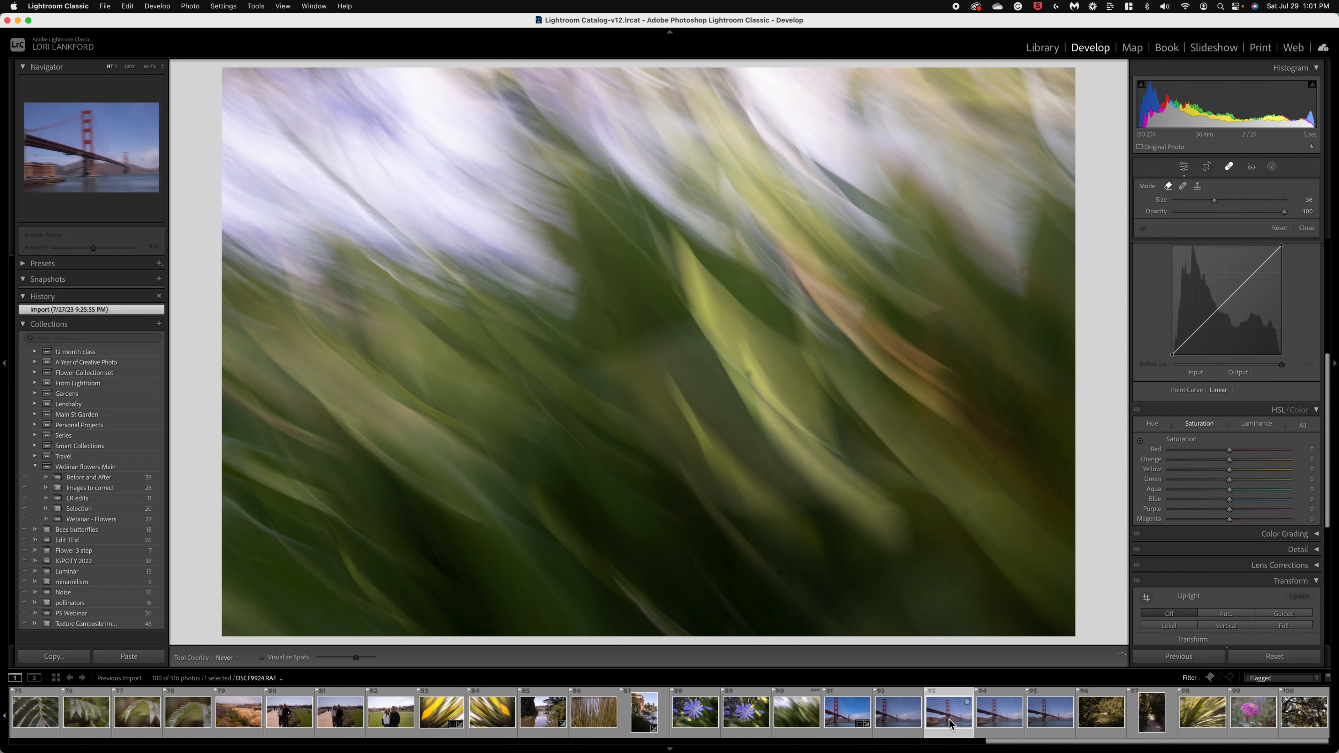